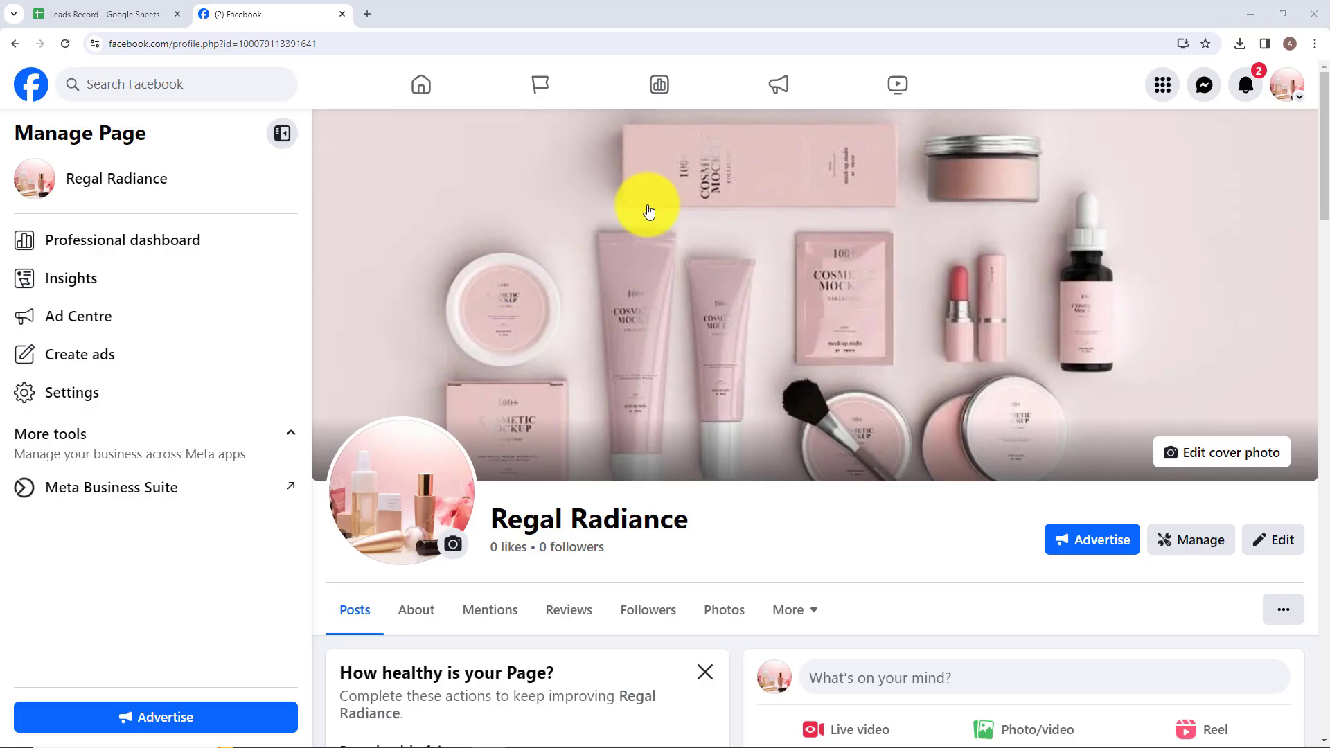
Examine the name, email and phone number columns of the Leads Record sheet and the Regal Radiance Facebook page
left_click(72, 13)
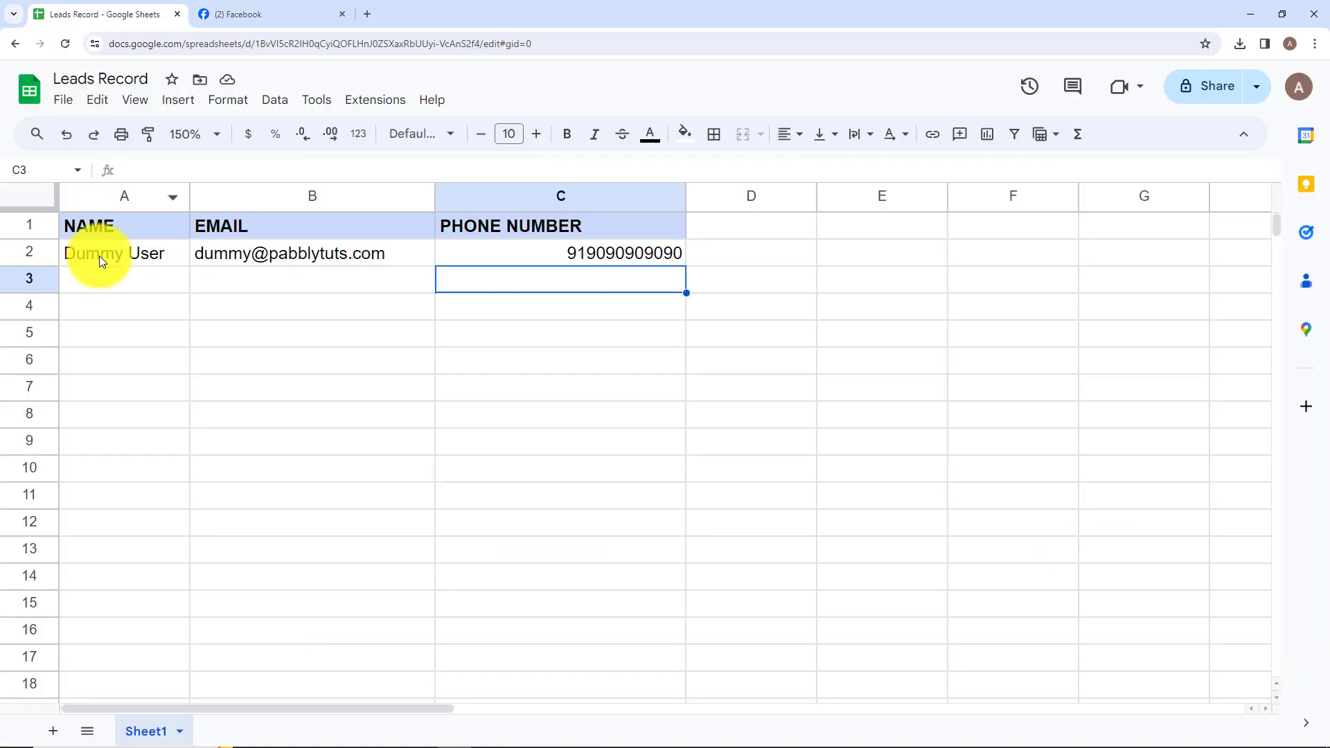
left_click(111, 277)
left_click(236, 277)
left_click(513, 280)
left_click(290, 8)
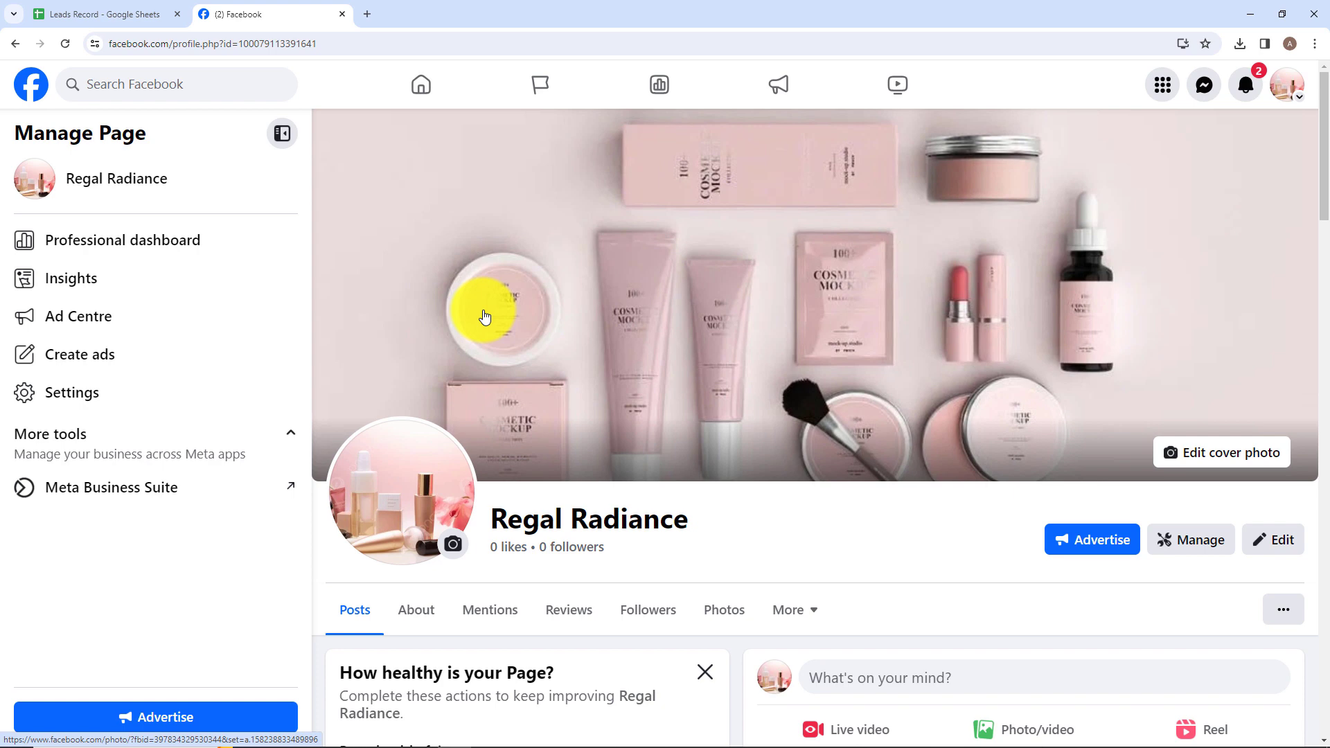
left_click(118, 14)
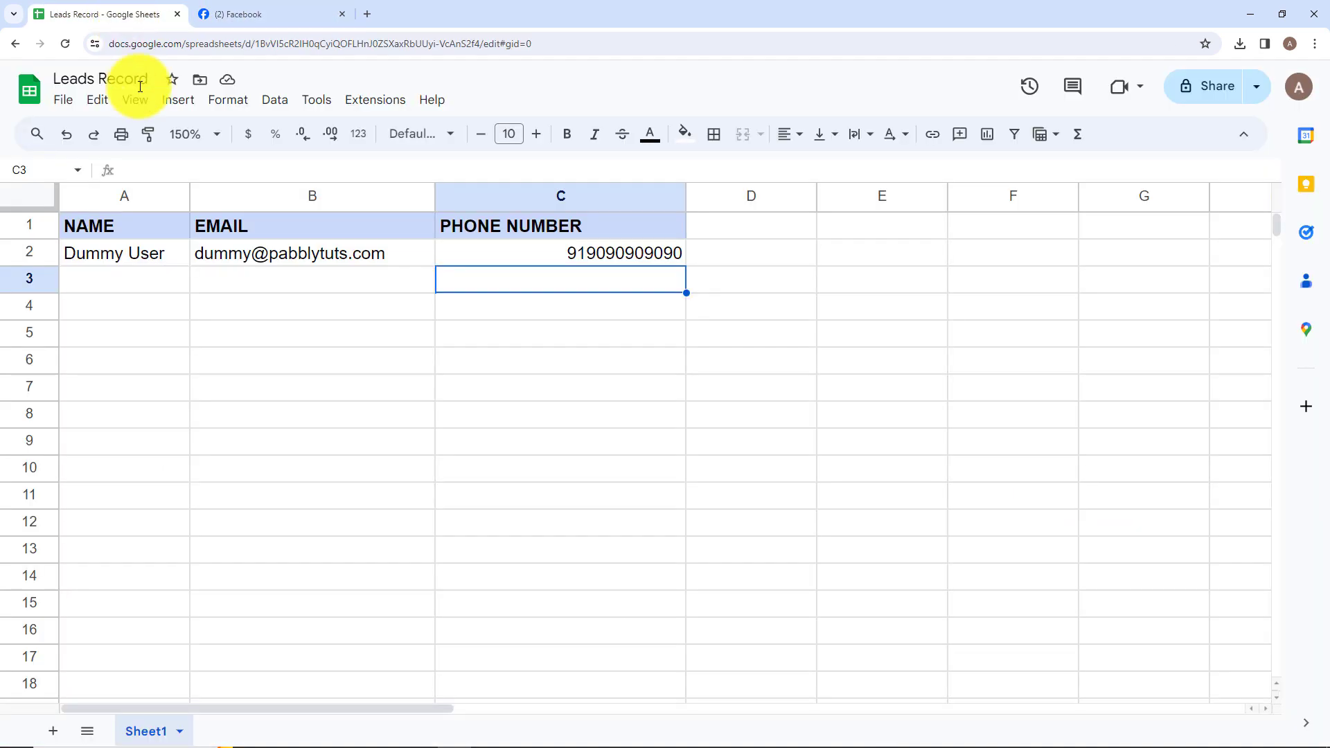
left_click(143, 286)
left_click(347, 284)
left_click(505, 300)
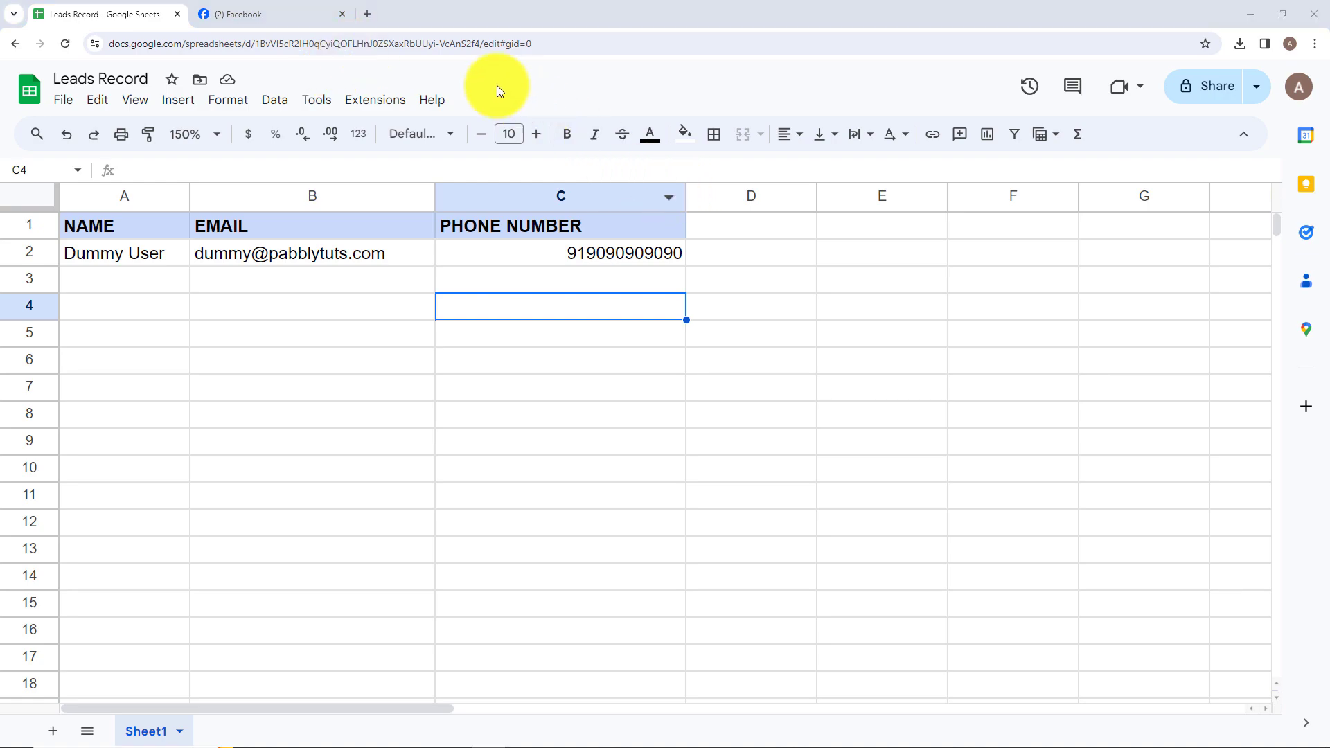
Open pabbly.com/connect in a new browser tab
left_click(367, 14)
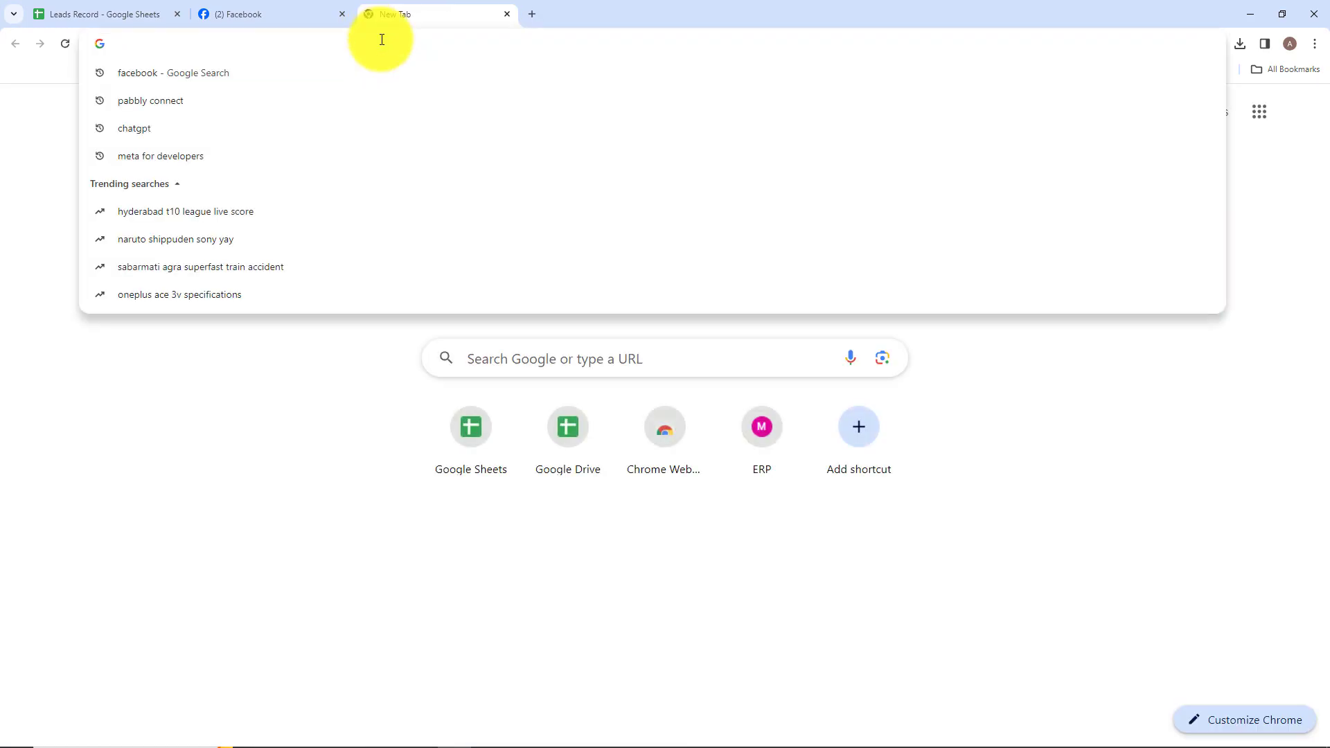
type("pabbl")
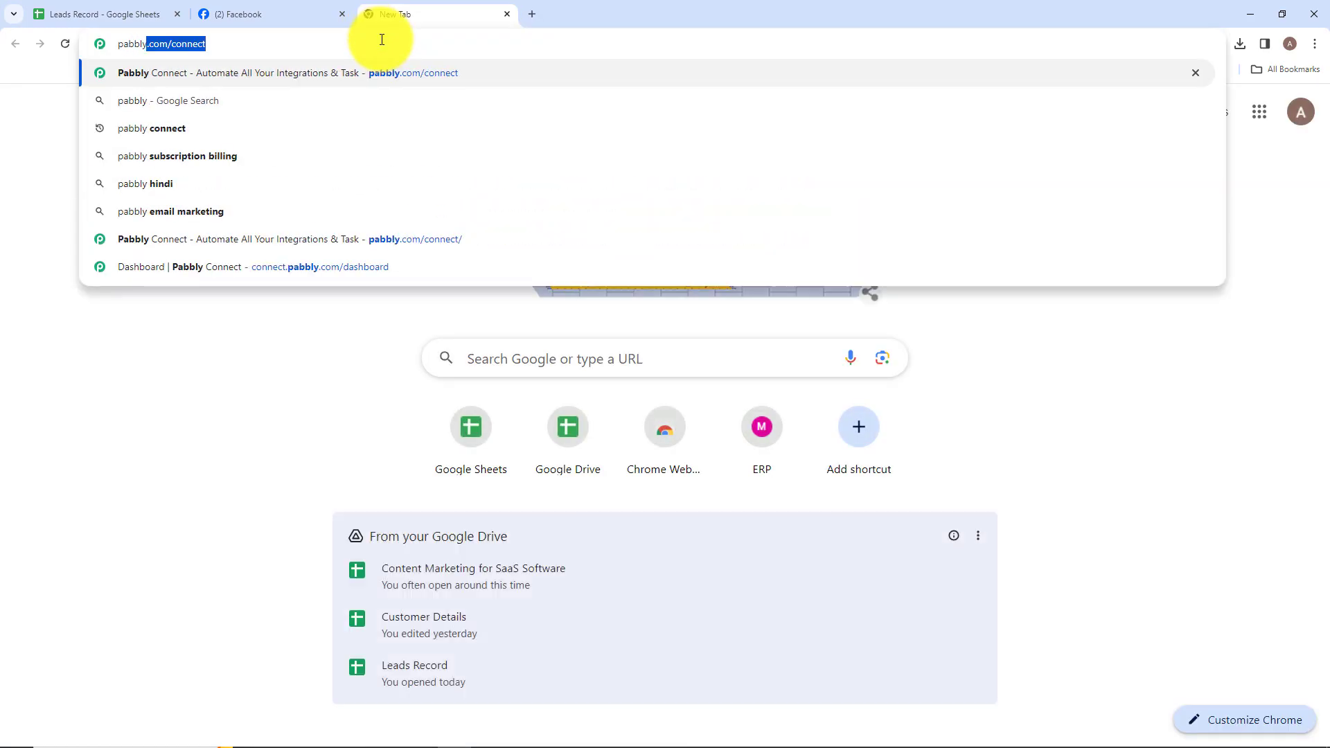
type("y.com")
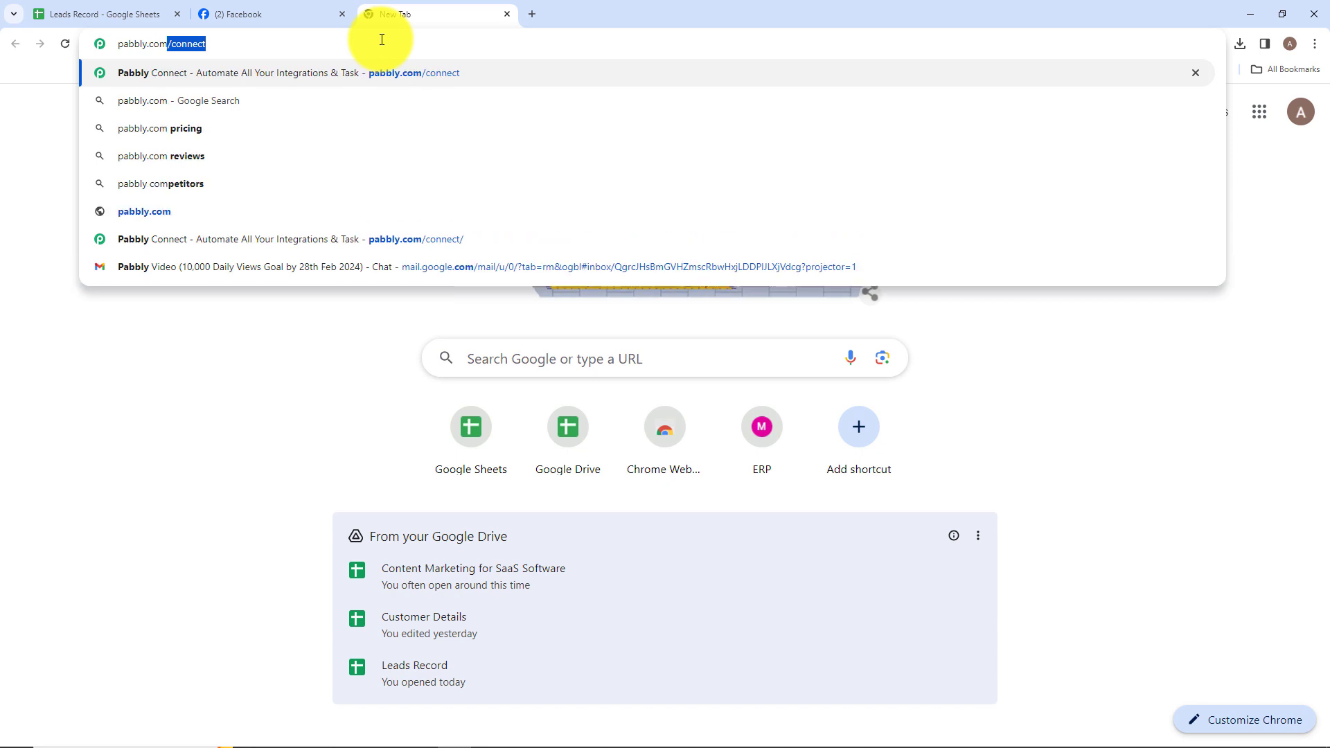
left_click(272, 69)
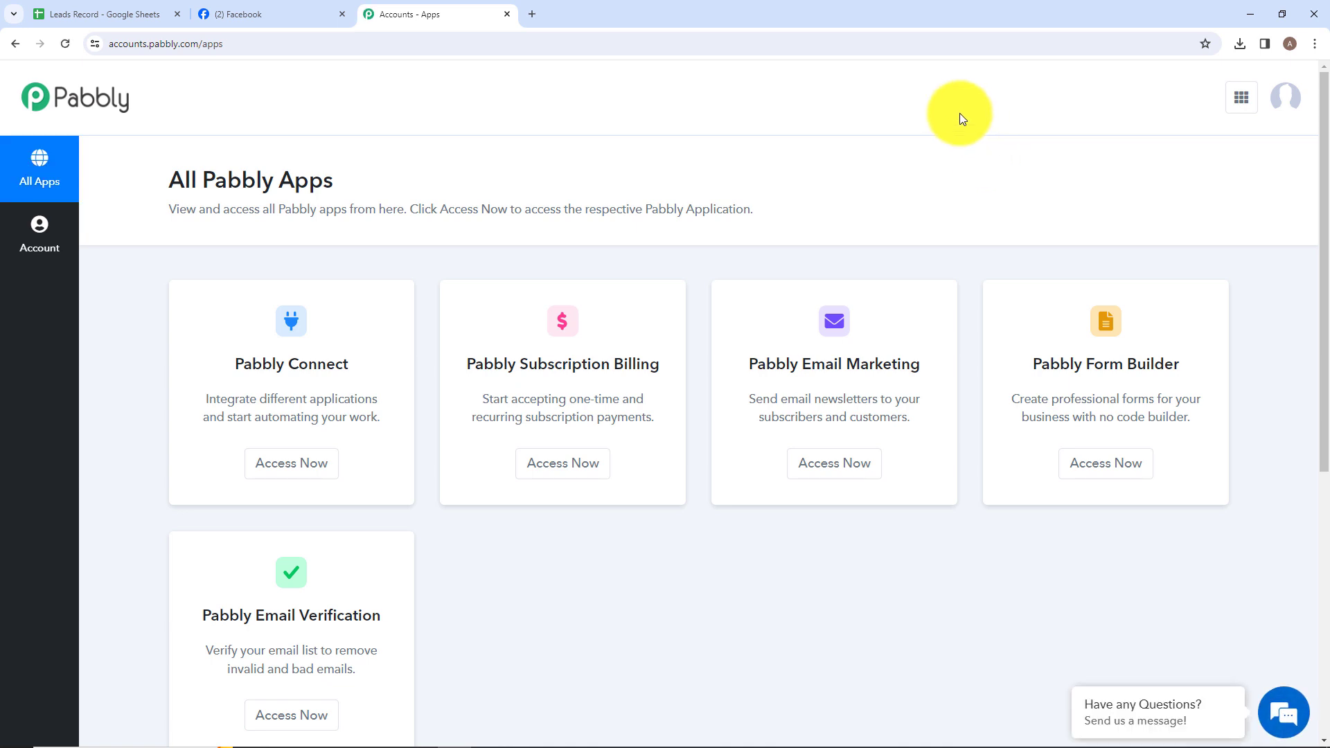
Access the Pabbly Connect dashboard from the All Pabbly Apps page
left_click_drag(173, 182, 335, 184)
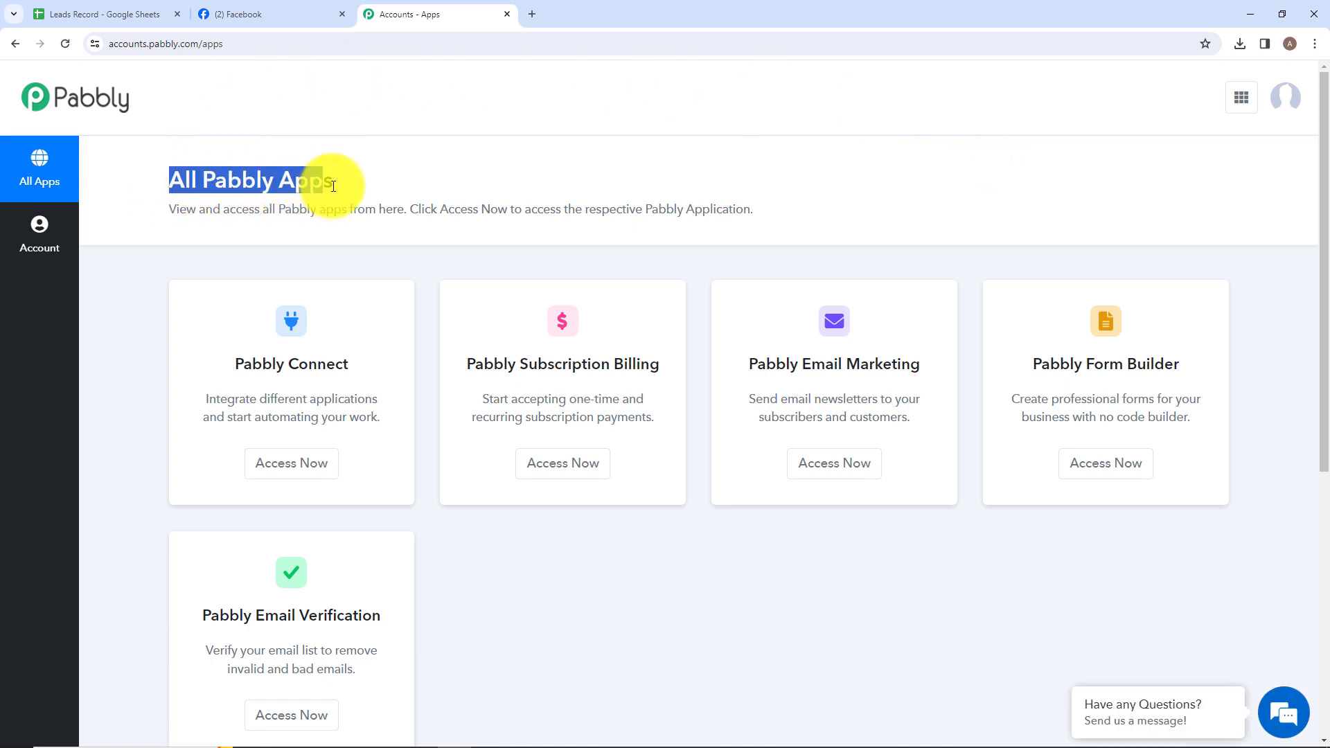
left_click(350, 187)
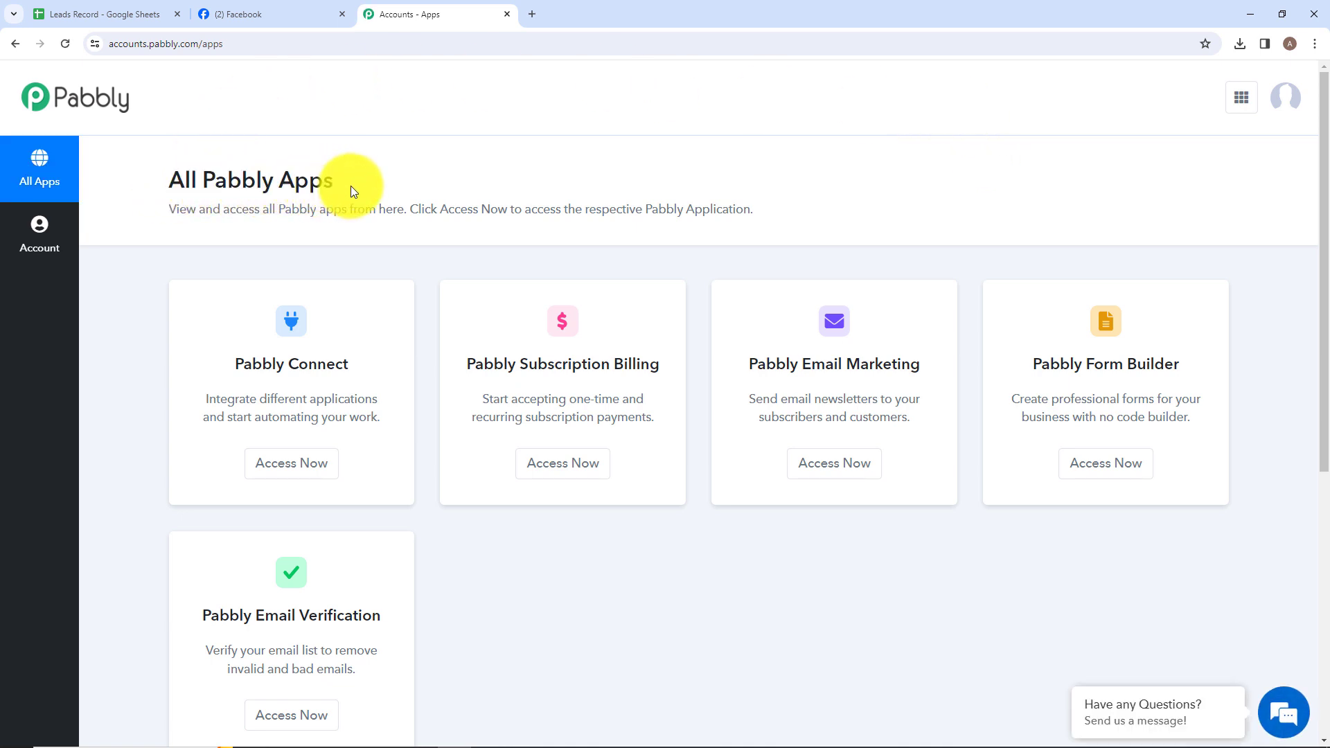
left_click(301, 474)
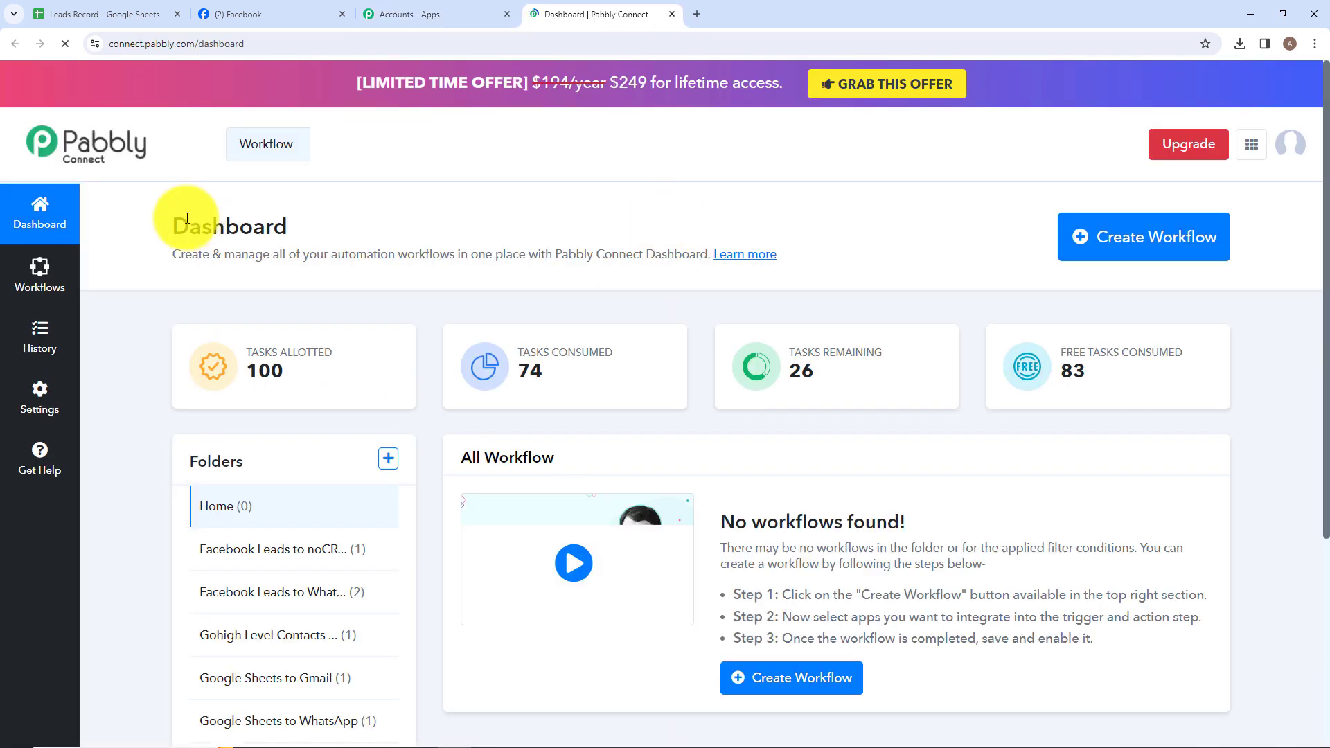
left_click_drag(172, 229, 324, 230)
left_click(327, 239)
Create a new dashboard folder named "Facebook Leads to Google Sheets"
scroll(335, 416, "down", 1)
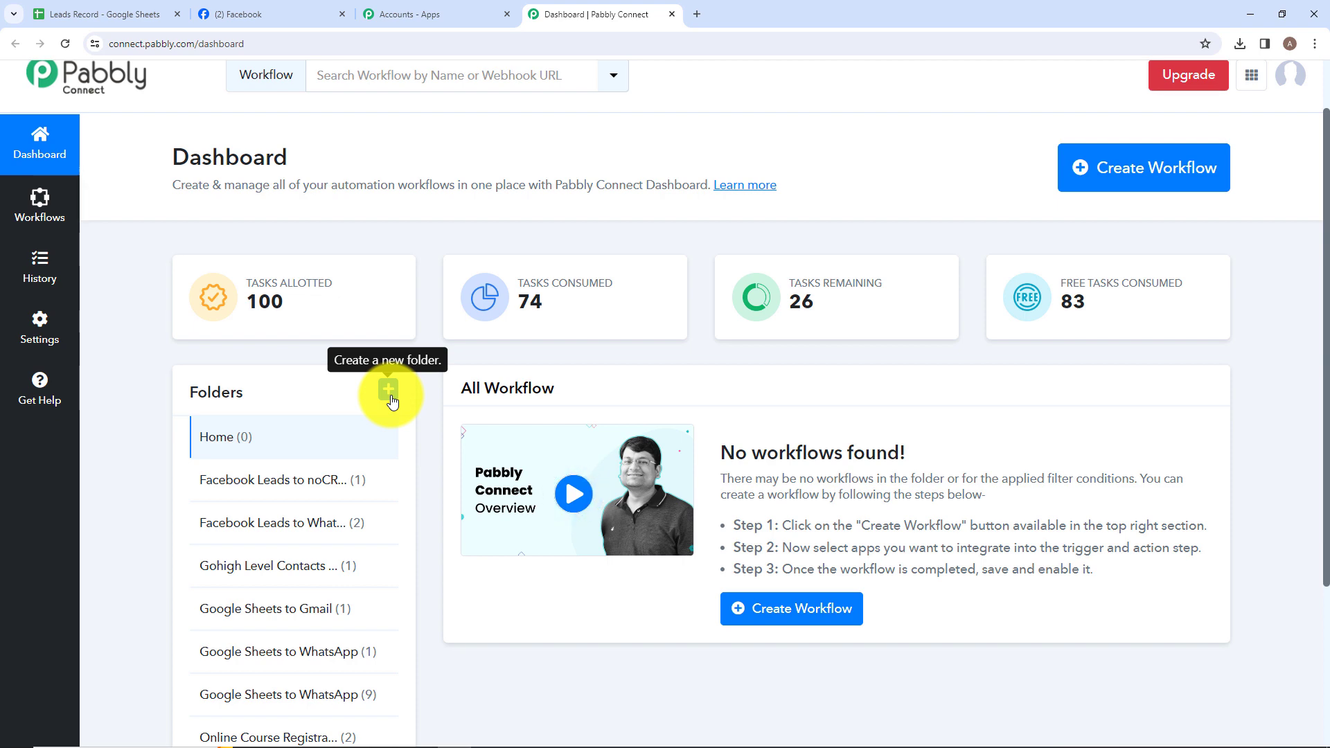
left_click(389, 392)
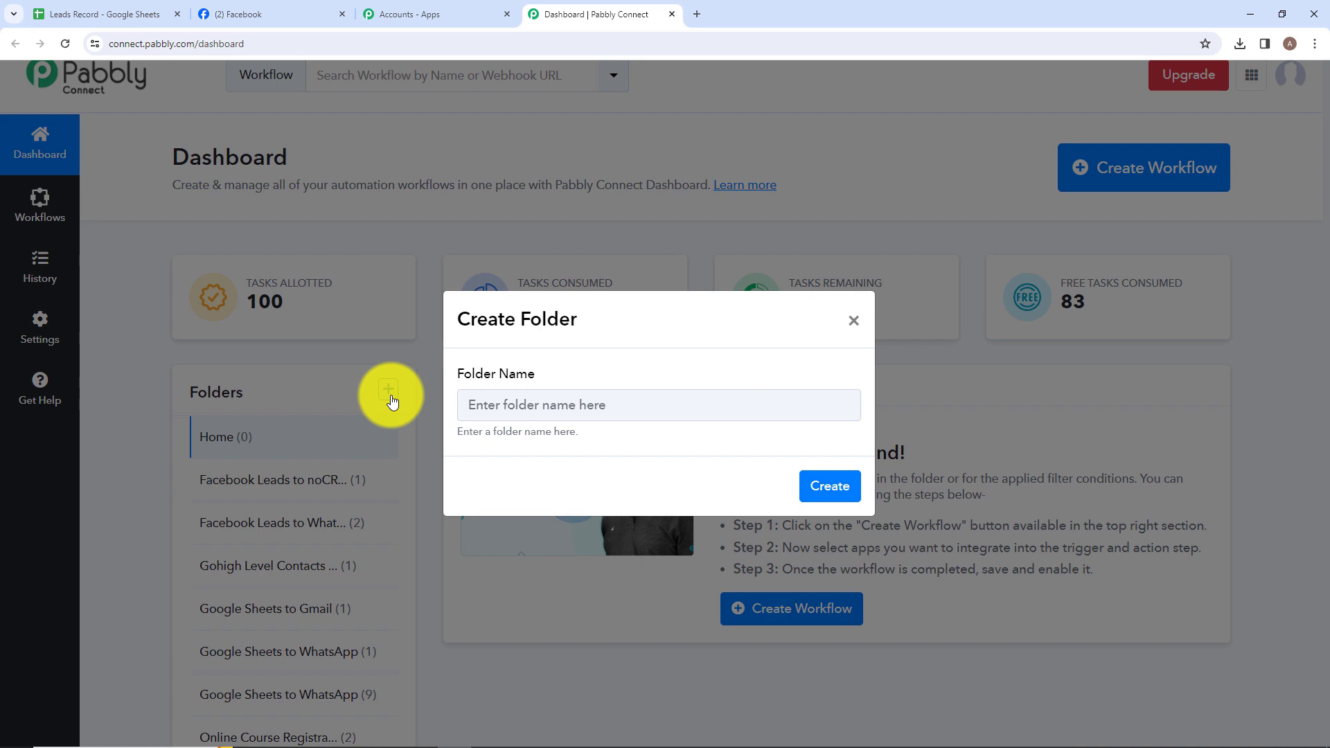
left_click(484, 406)
type("Facebook Leads to Google Sheets")
left_click_drag(478, 406, 751, 388)
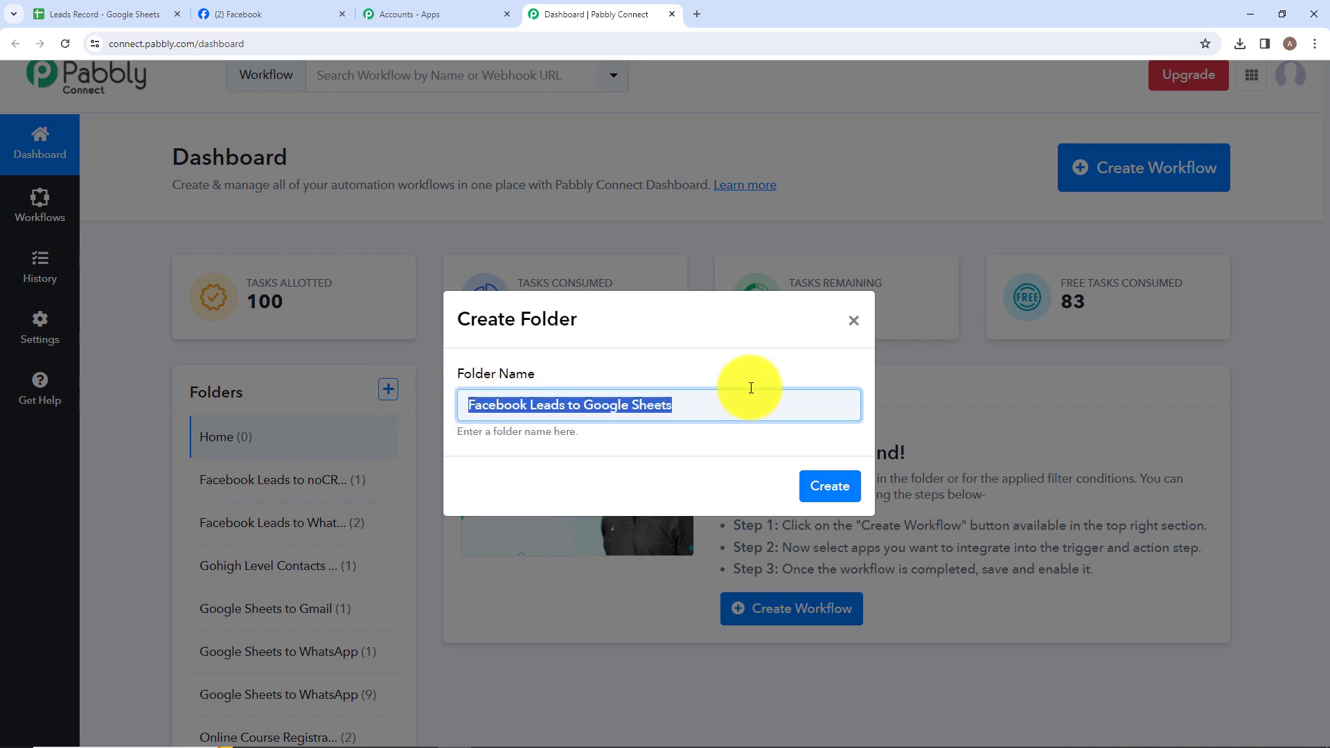
left_click(721, 406)
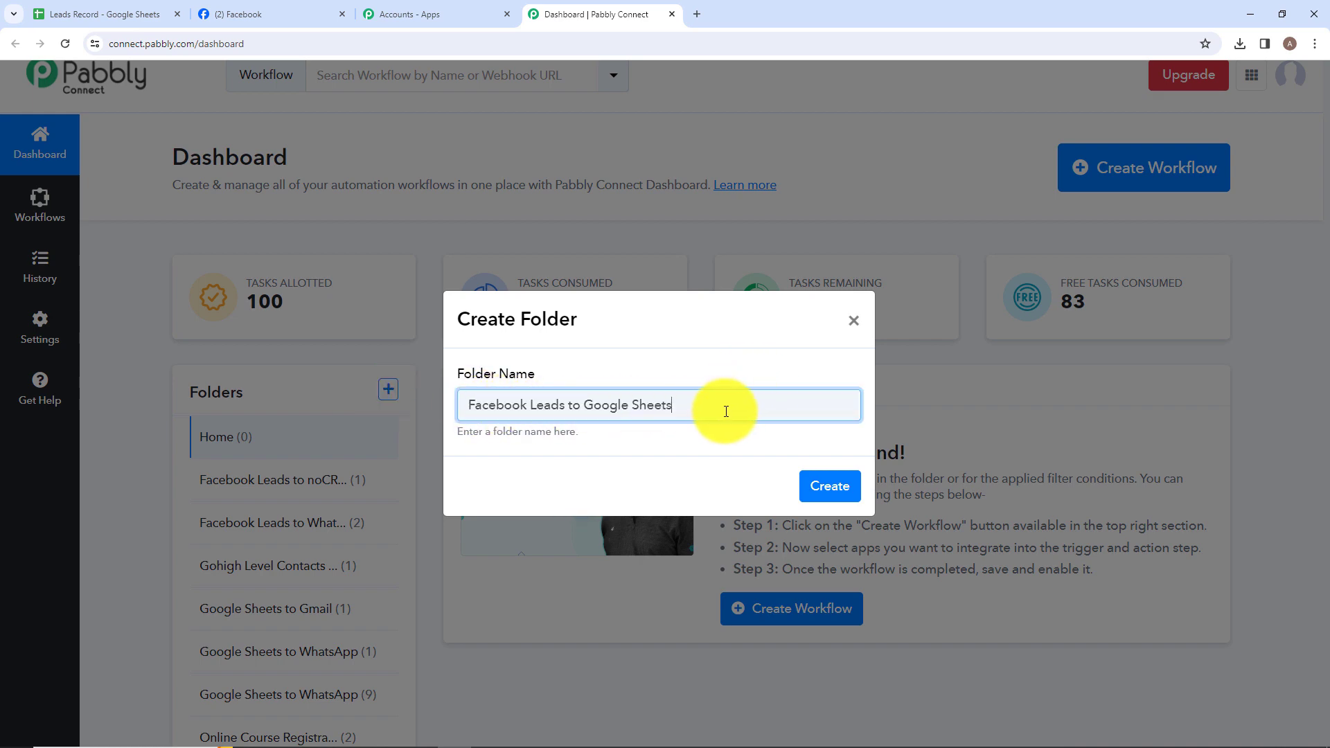
left_click(829, 487)
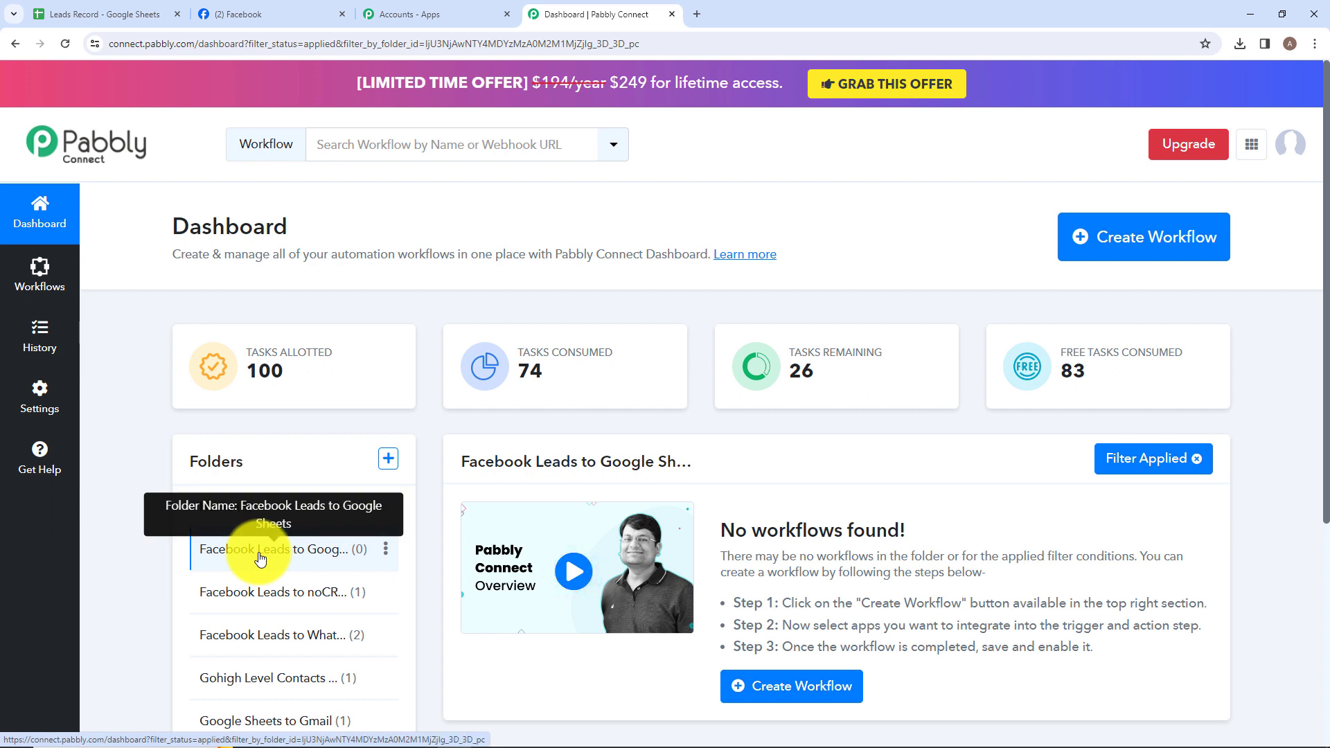
Create a workflow named "Facebook Leads to Google Sheets for D2C Products" in the Facebook Leads to Google Sheets folder
left_click(1153, 249)
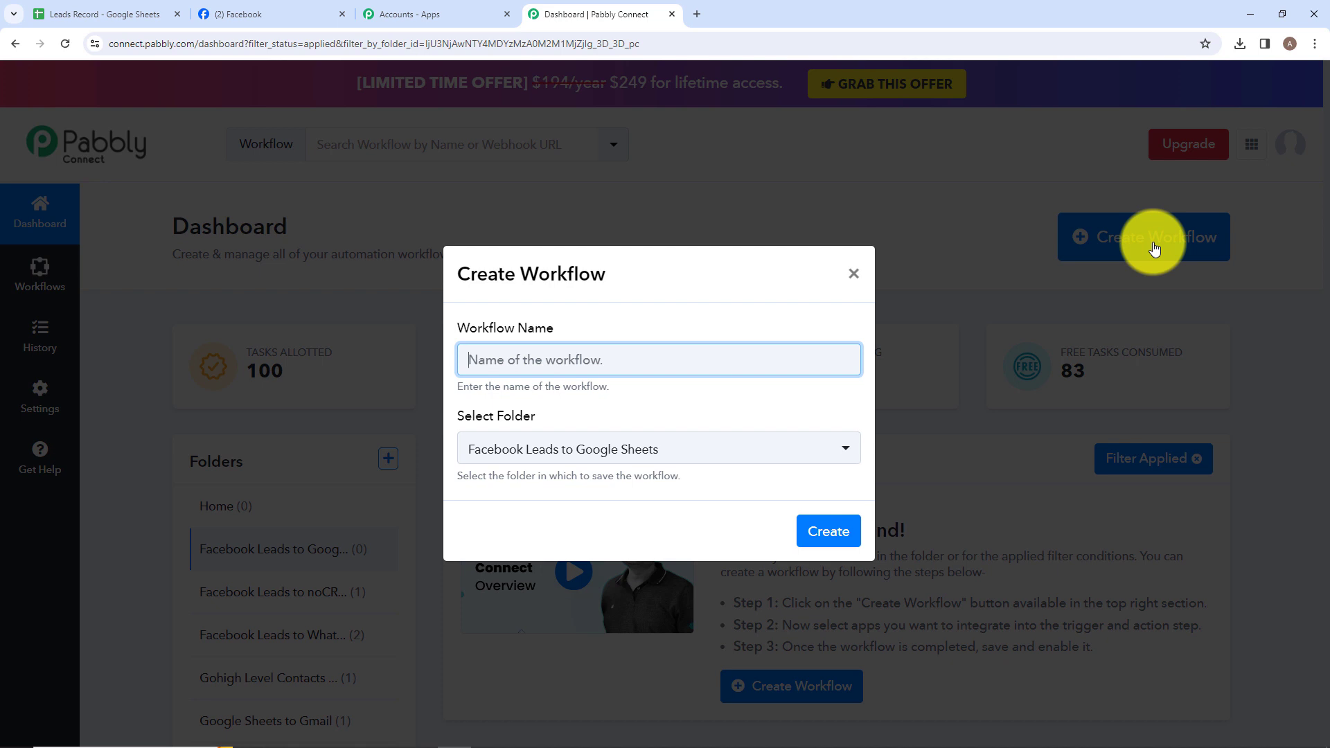
type("F")
left_click_drag(469, 362, 622, 380)
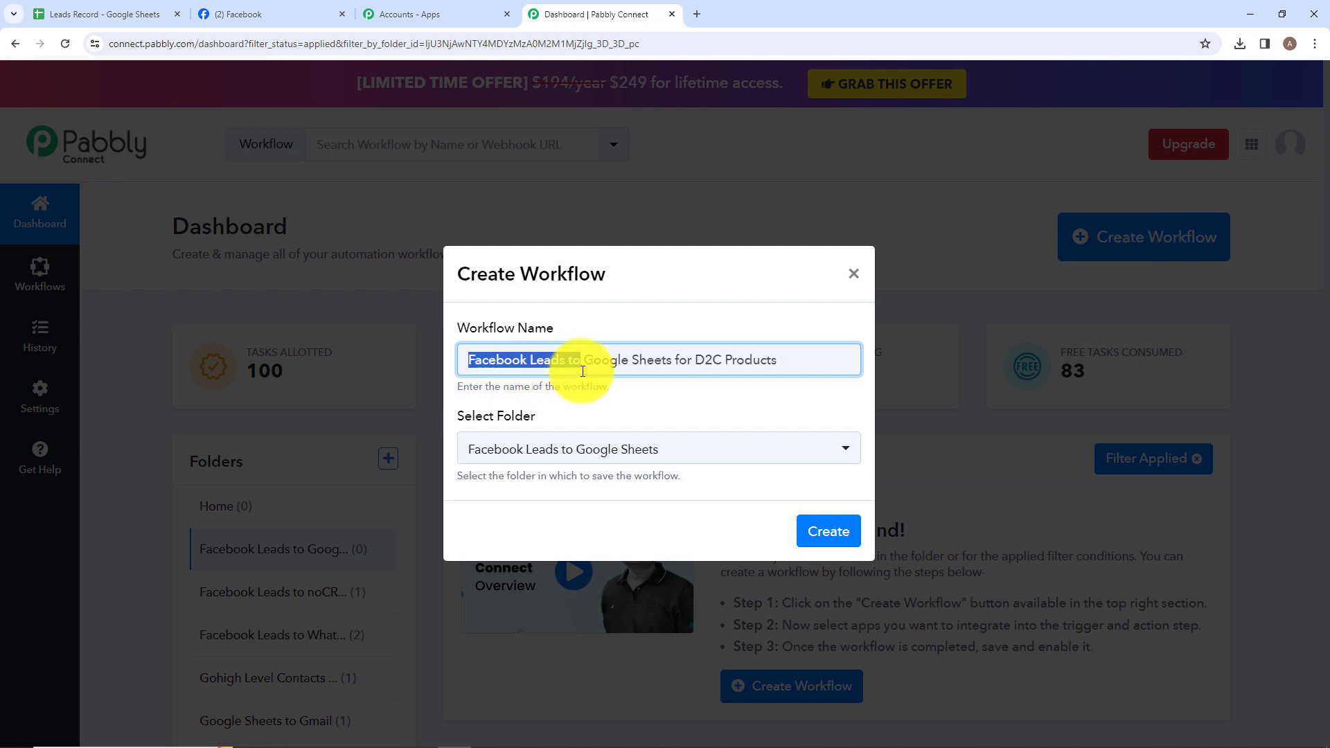
left_click_drag(735, 380, 791, 368)
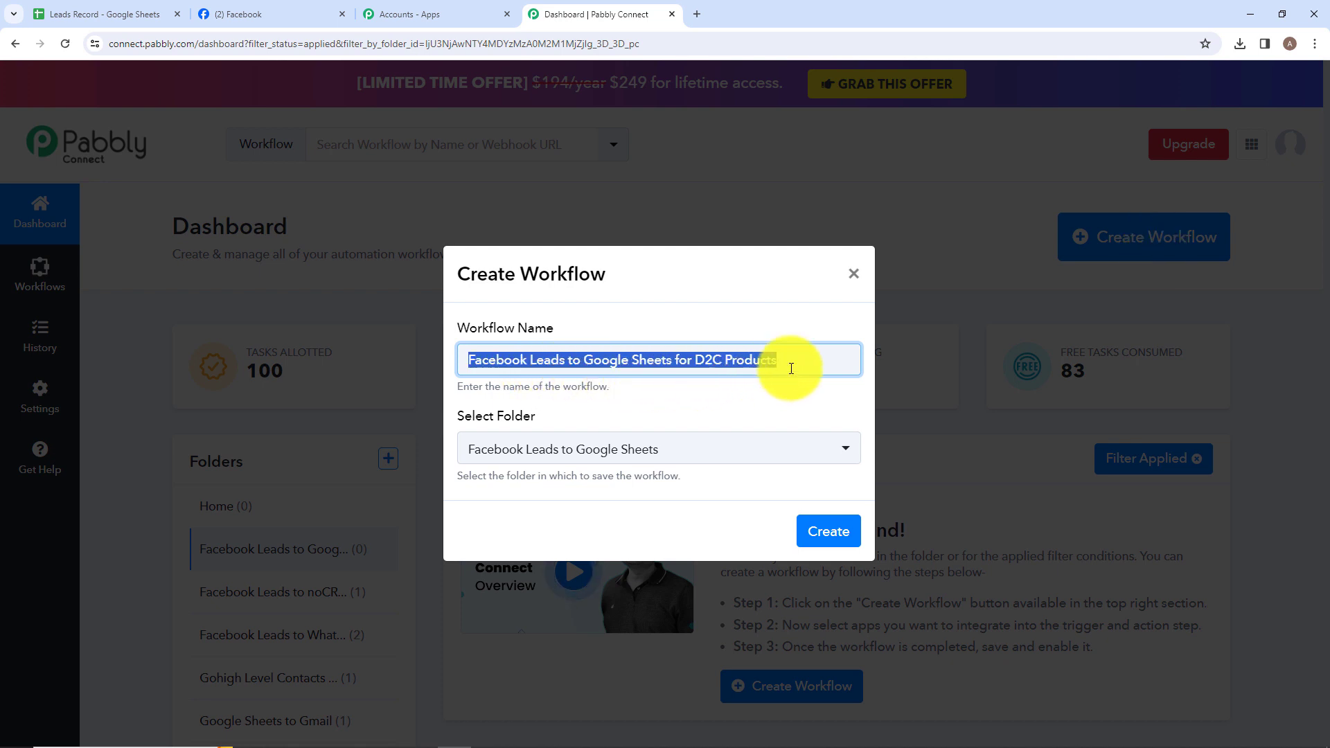
left_click(787, 373)
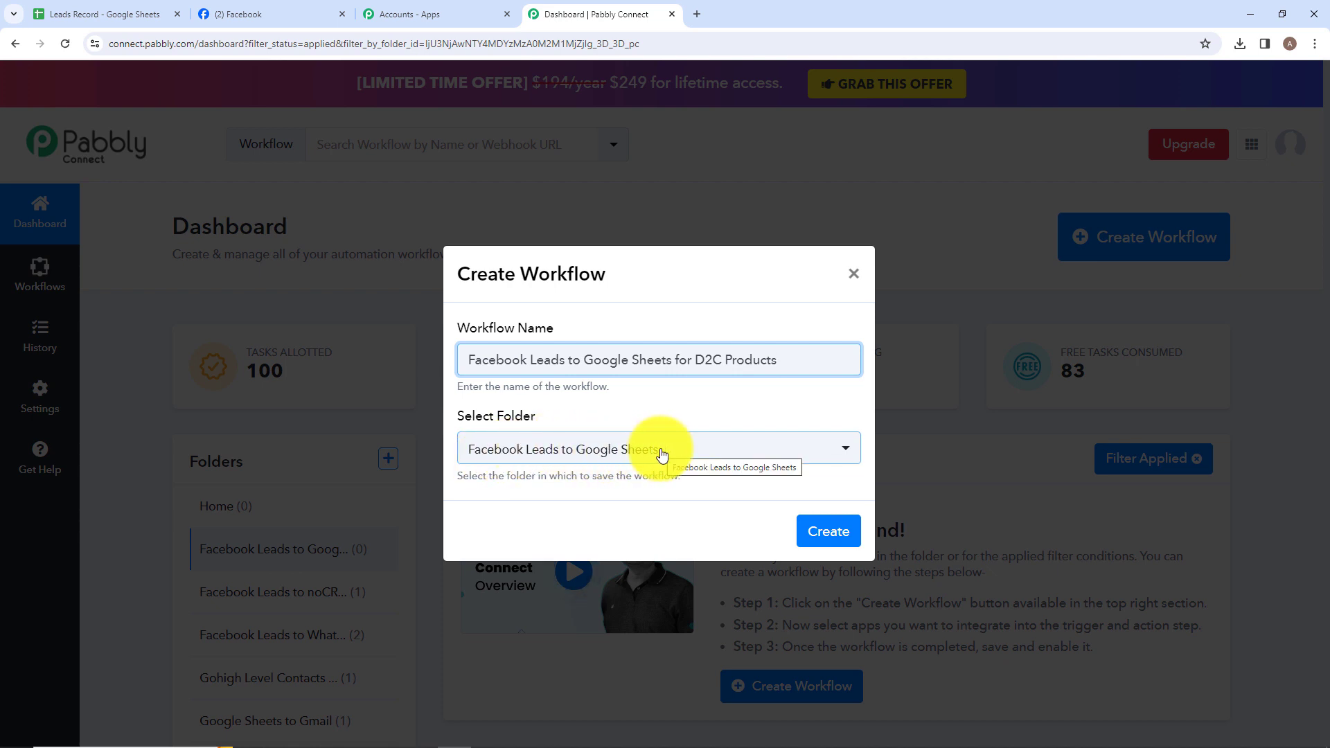
left_click(845, 455)
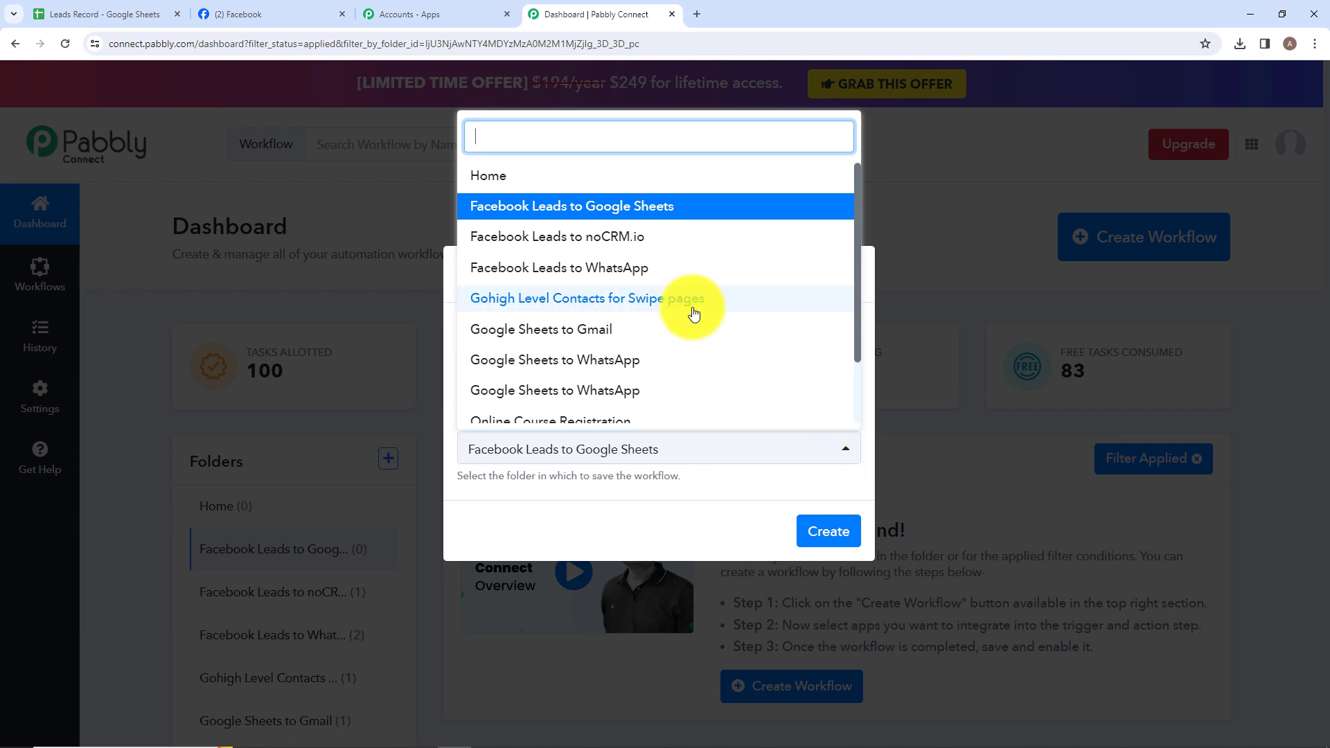
scroll(693, 313, "down", 2)
scroll(693, 313, "up", 2)
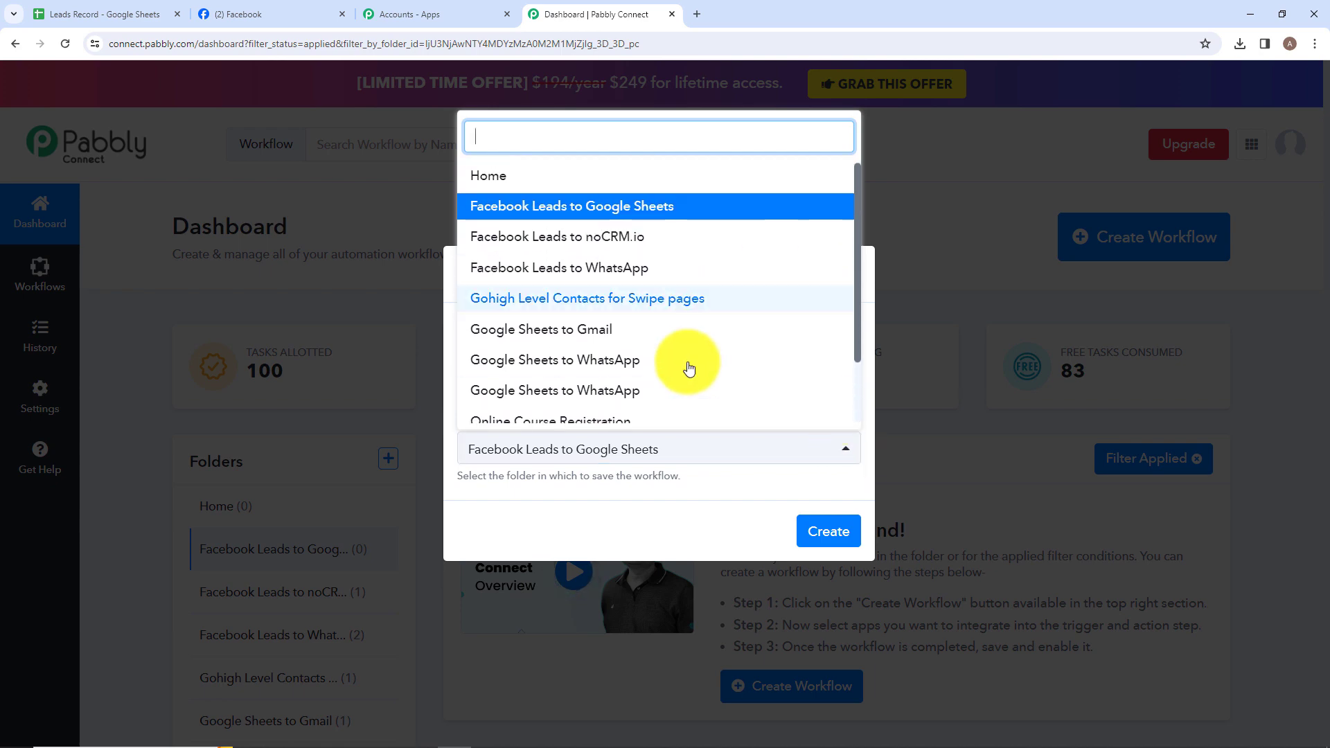
left_click(682, 523)
left_click(834, 533)
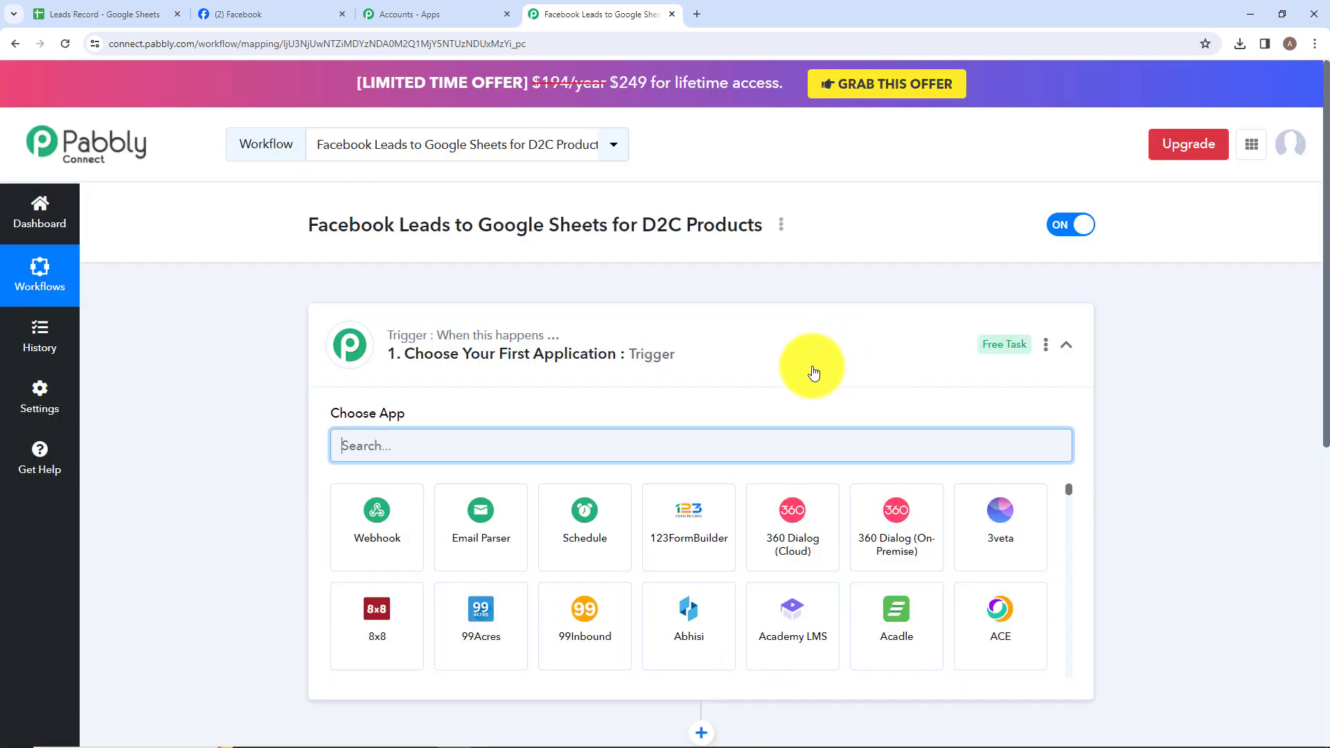
Choose Facebook Lead Ads as the trigger application of the workflow
left_click(686, 340)
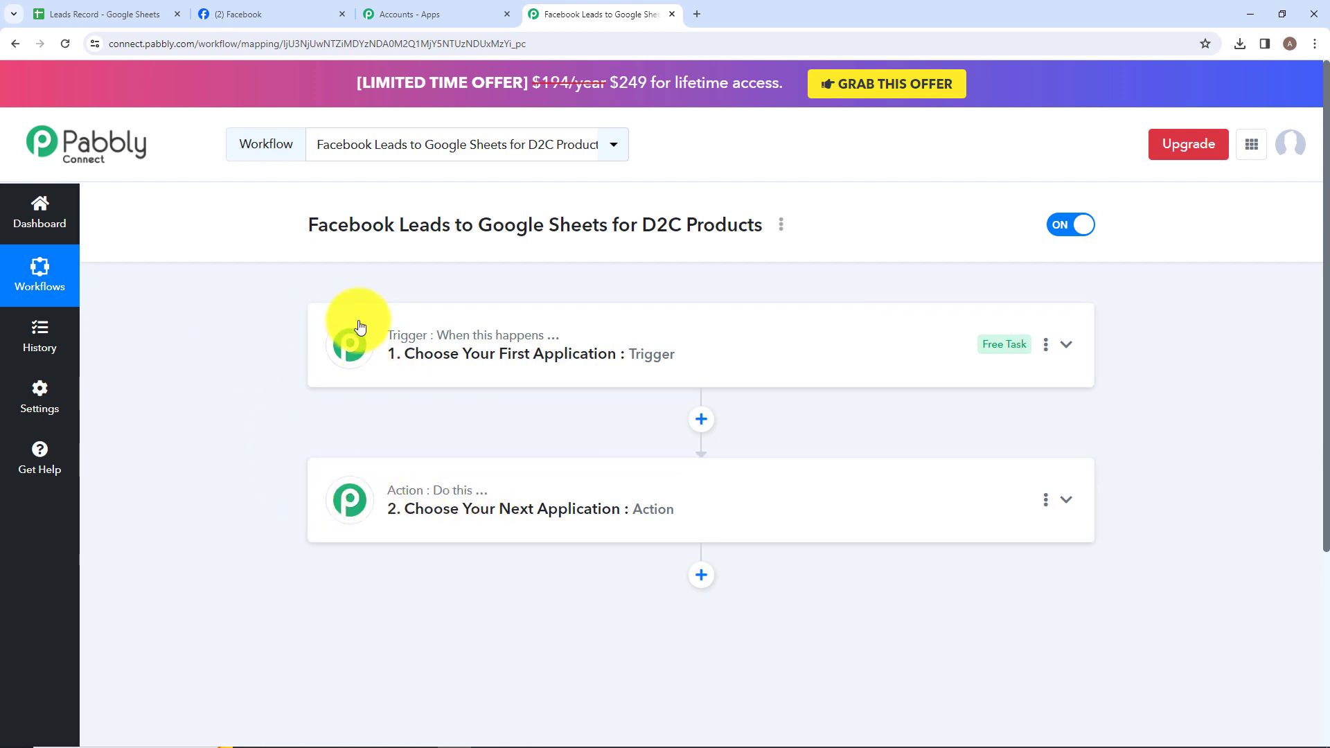
left_click(476, 340)
left_click(492, 448)
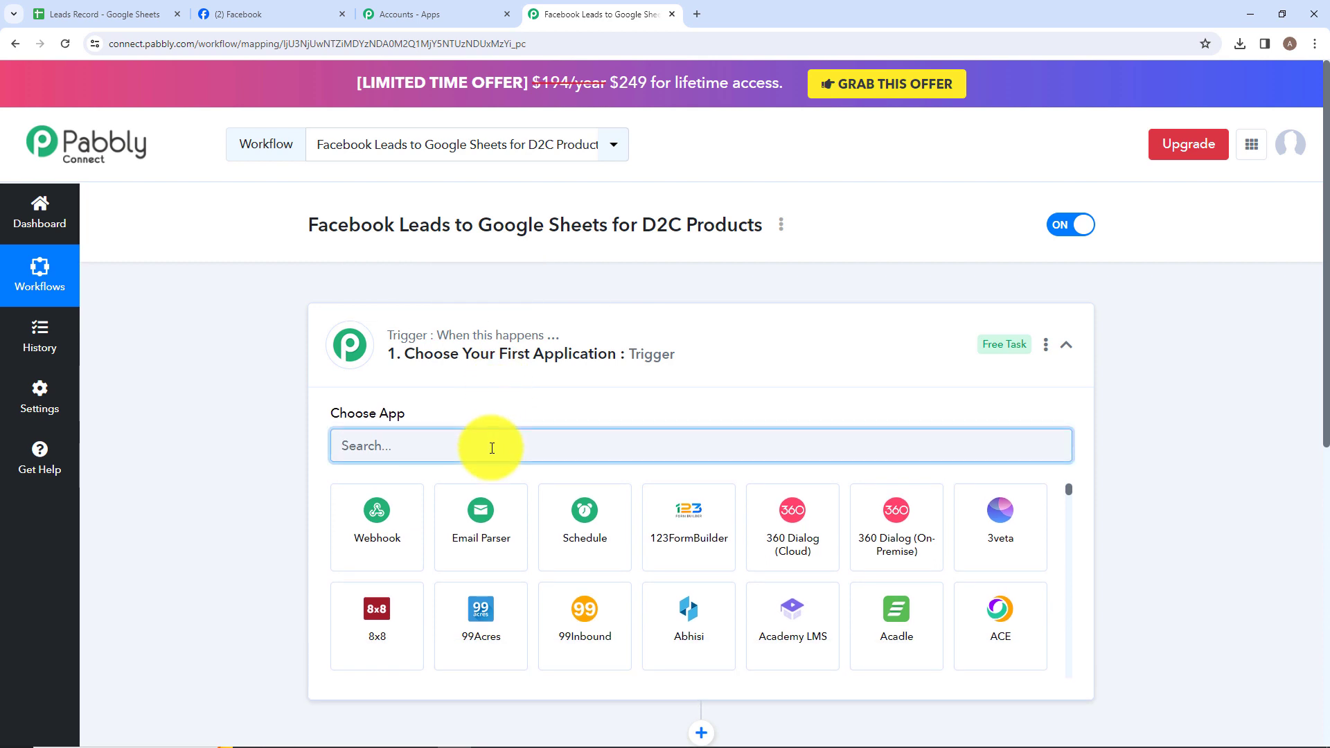
type("Fac")
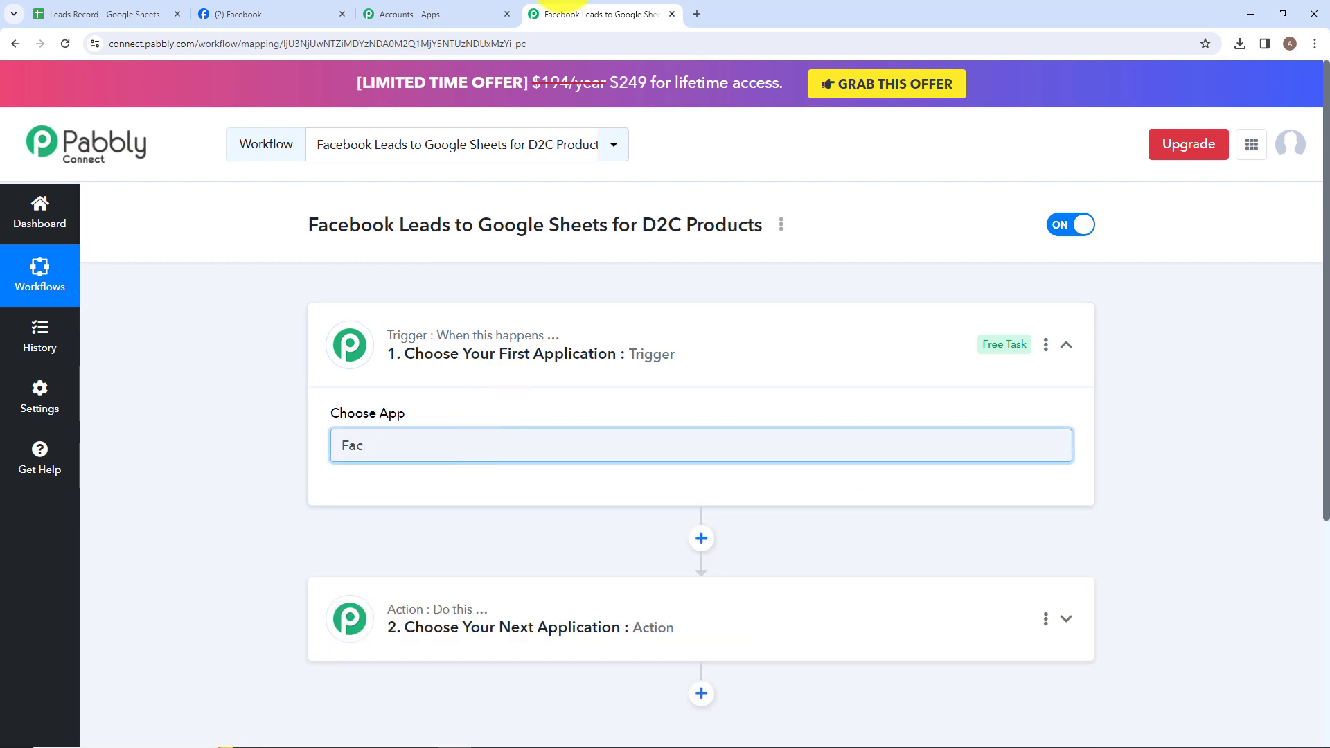
left_click(469, 509)
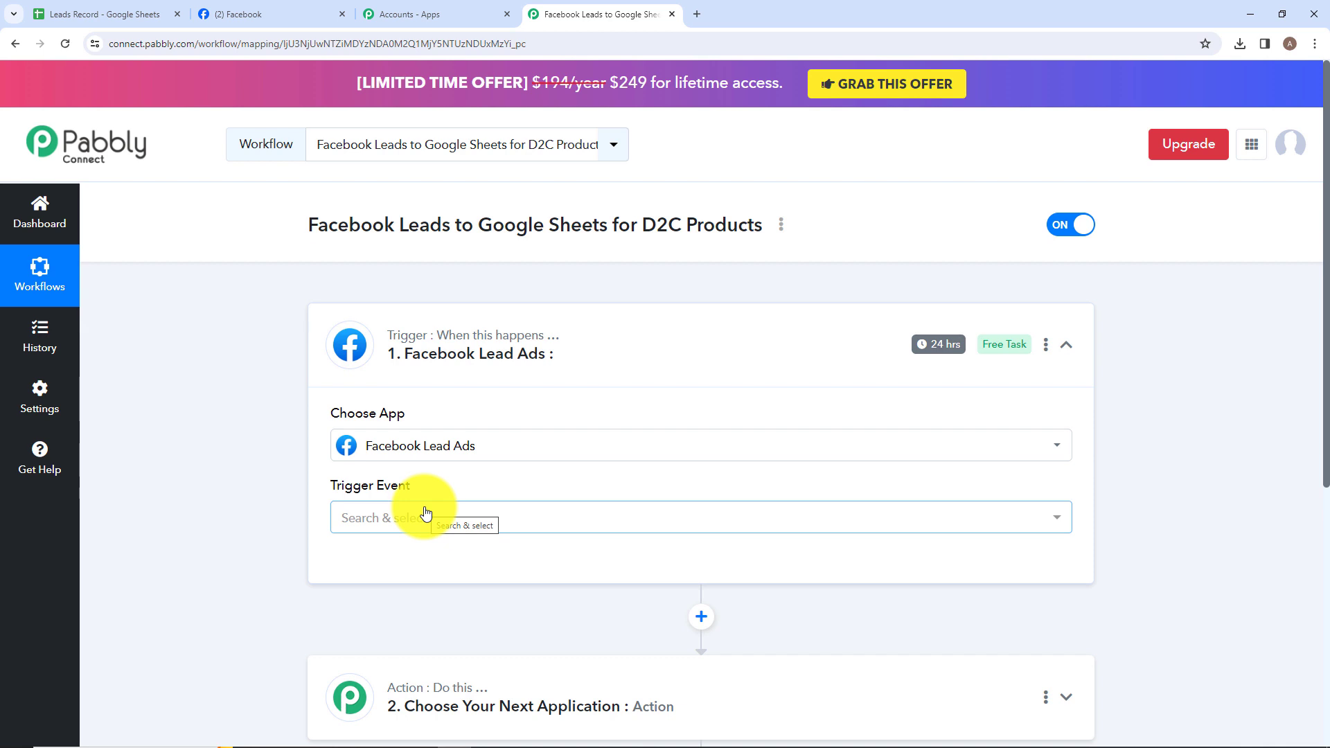
Set the trigger event to New Lead (Instant)
left_click(444, 520)
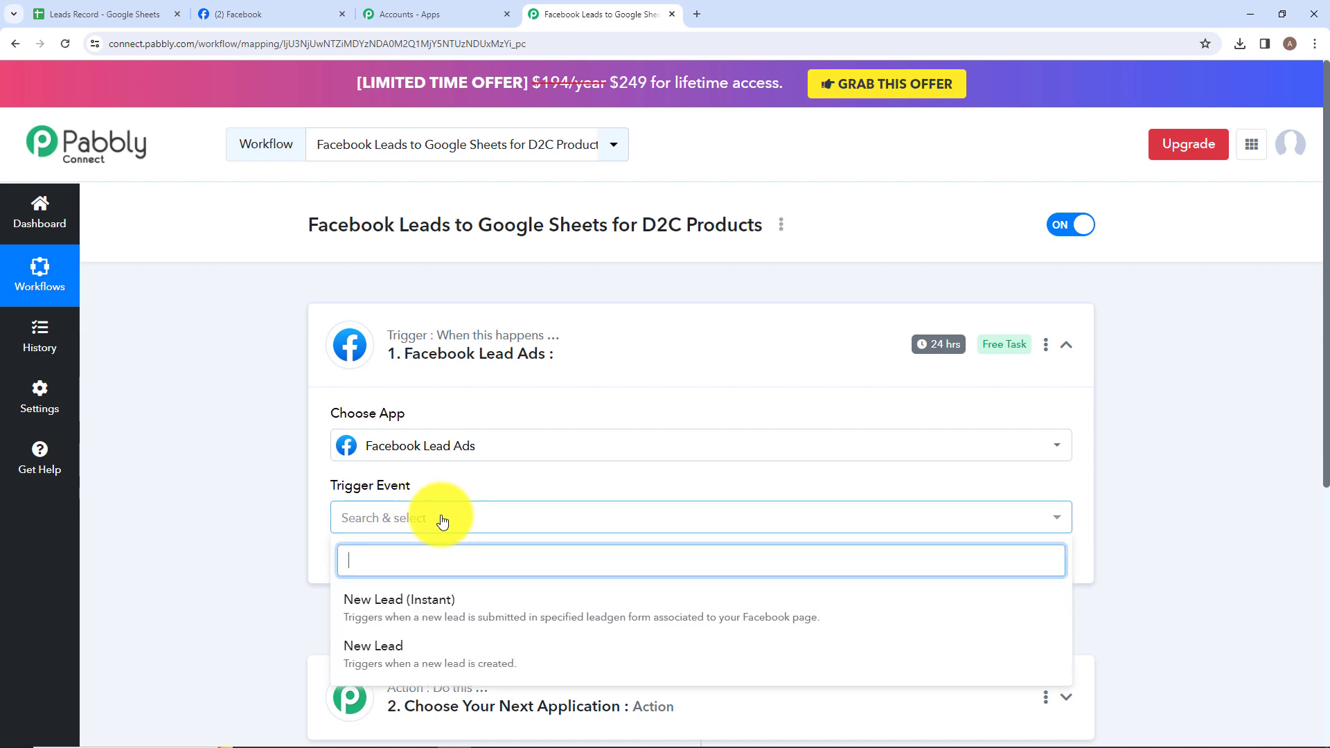
scroll(443, 521, "down", 2)
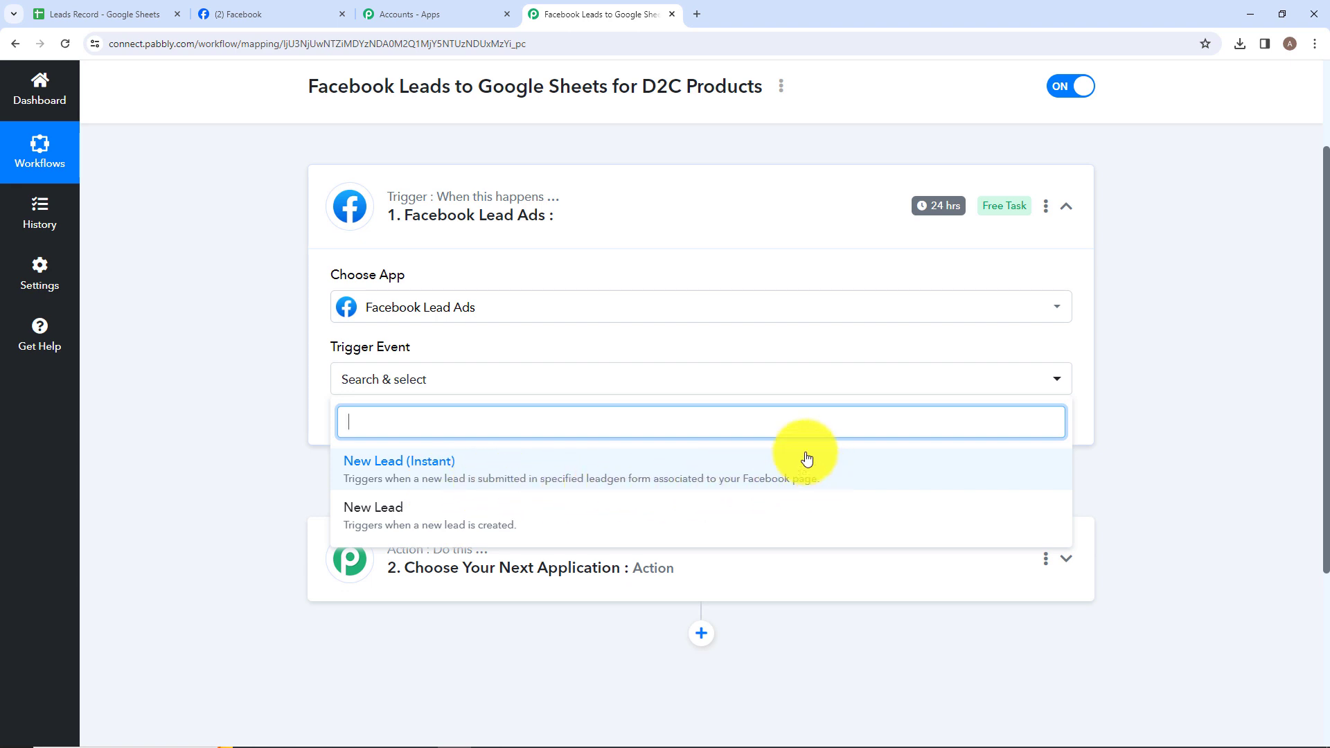
left_click(475, 463)
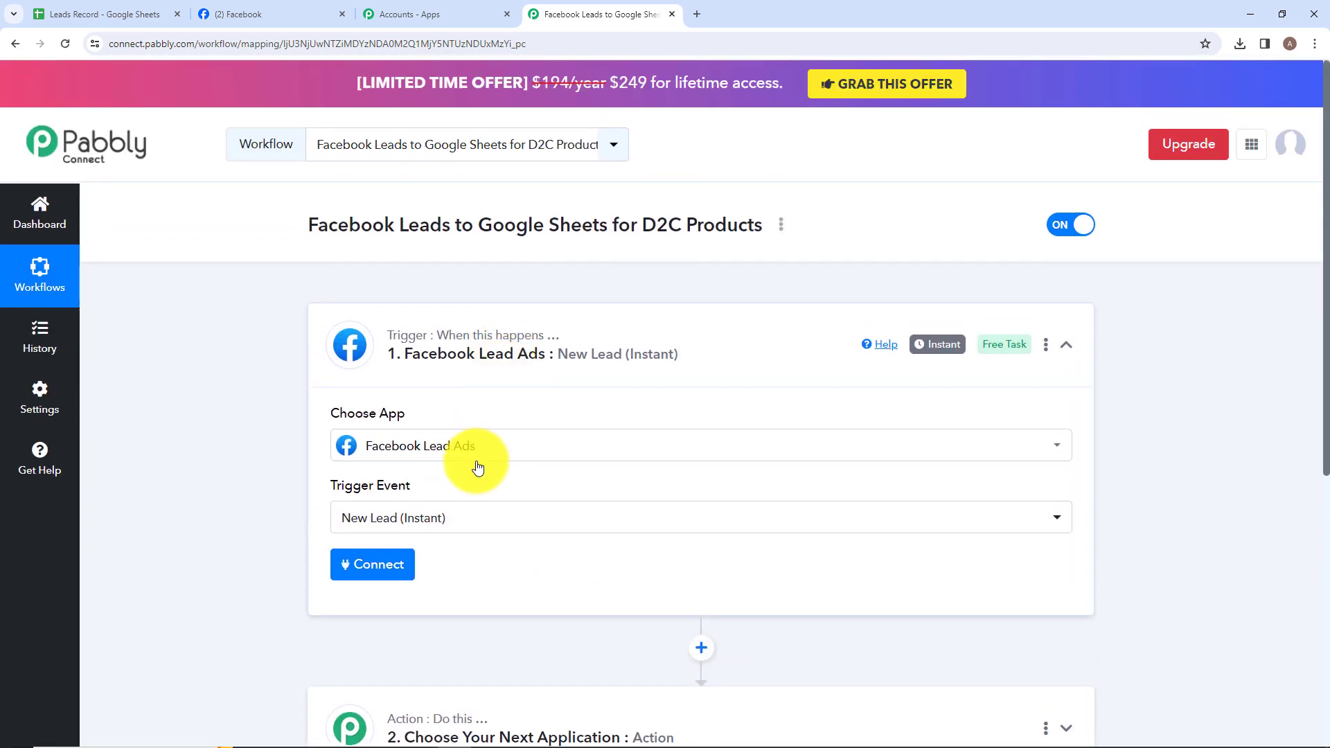
Add a new Facebook Lead Ads connection to the trigger and authorise it by continuing with the account switch
left_click(367, 561)
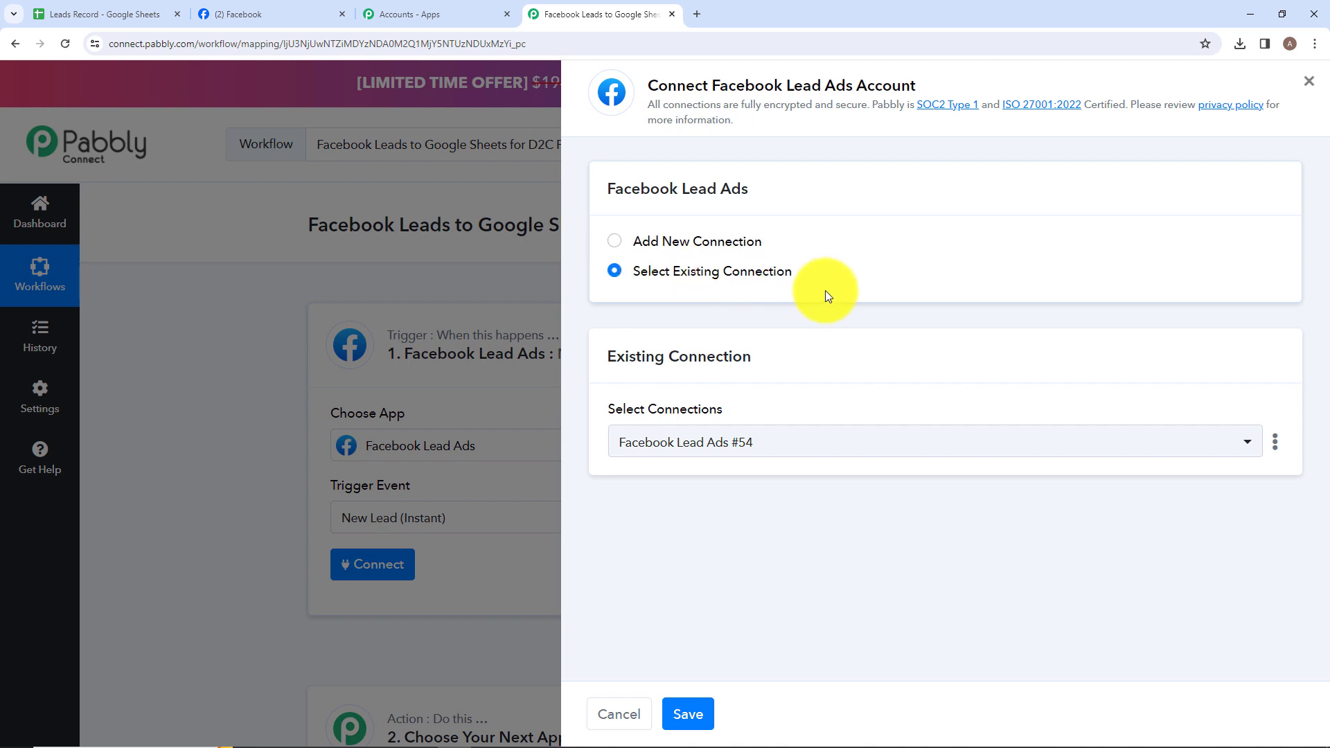
left_click(615, 242)
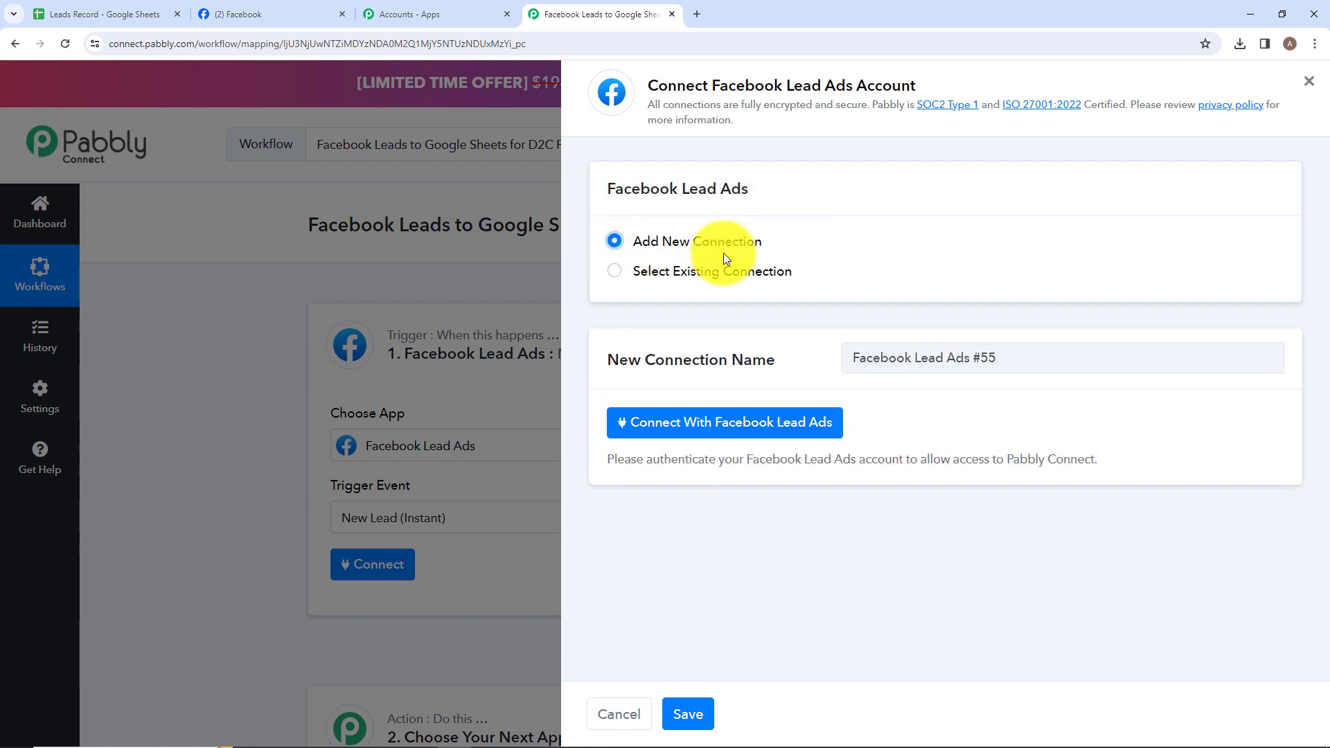
left_click(638, 428)
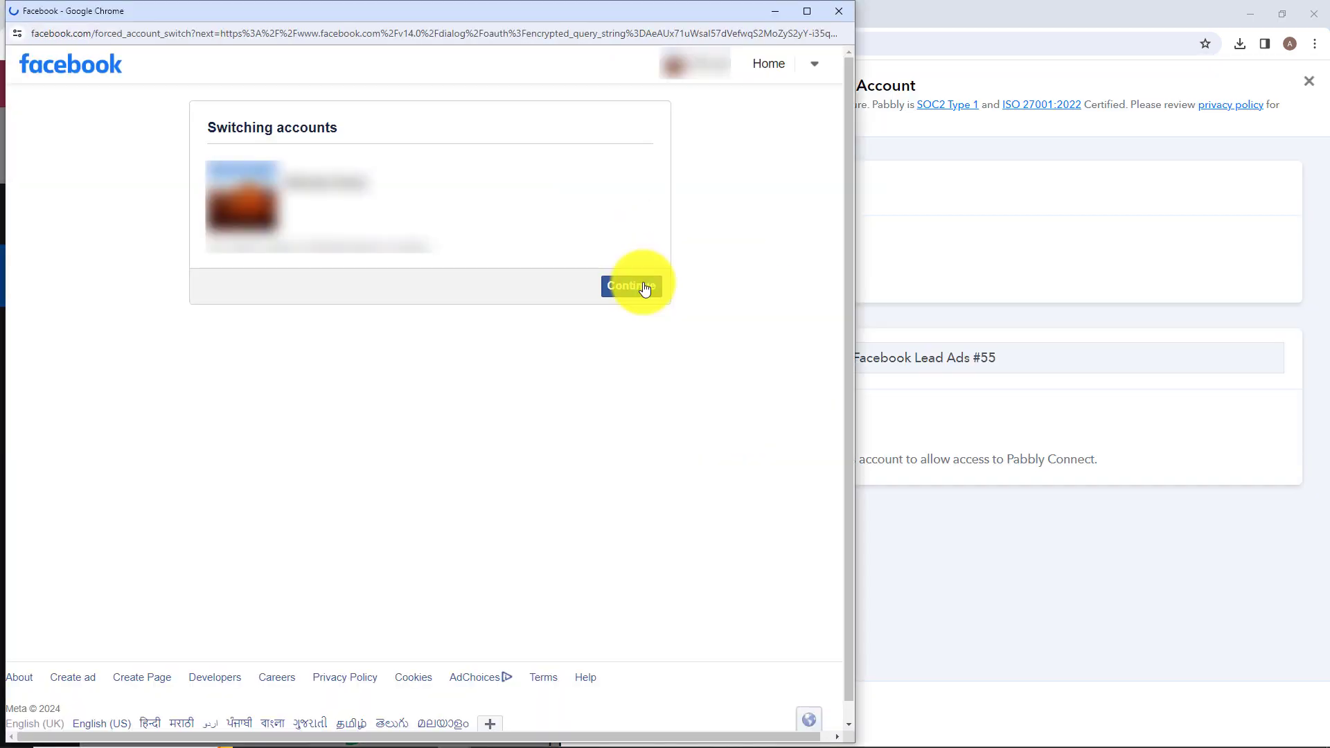
left_click(631, 286)
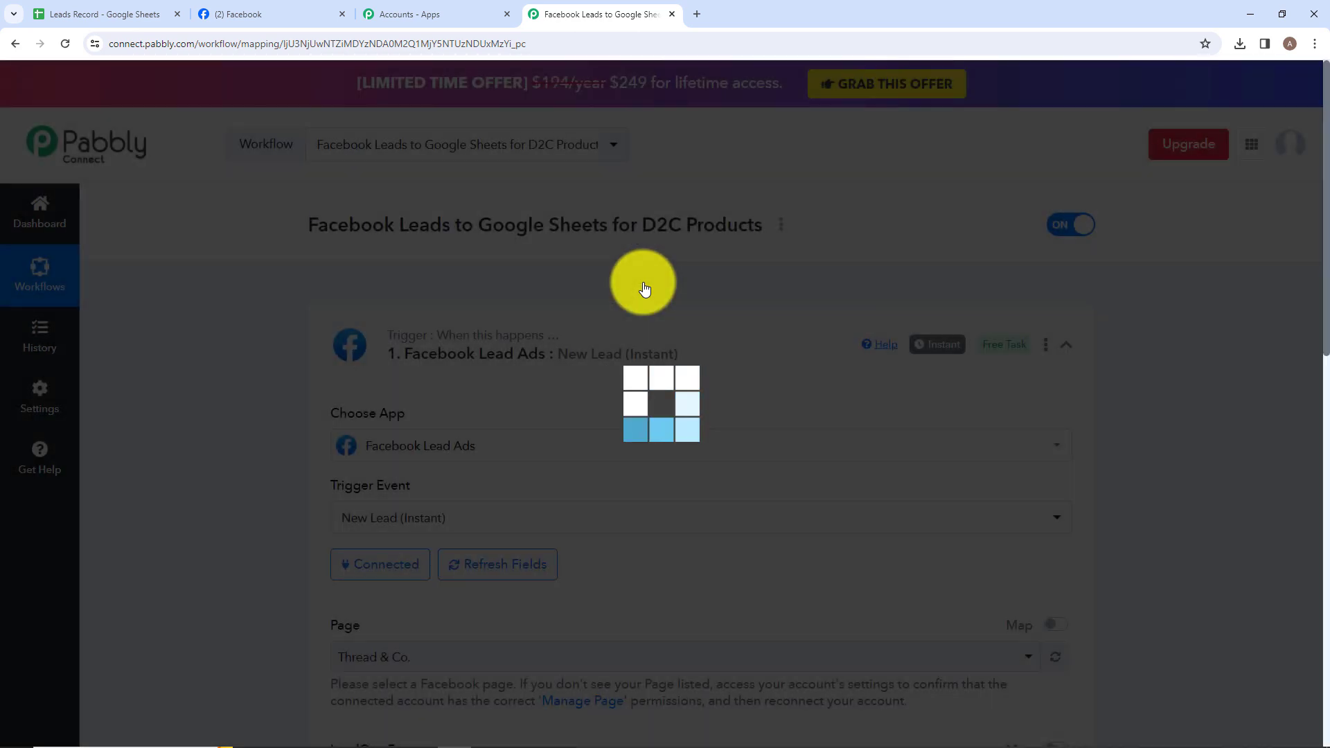
scroll(630, 448, "down", 3)
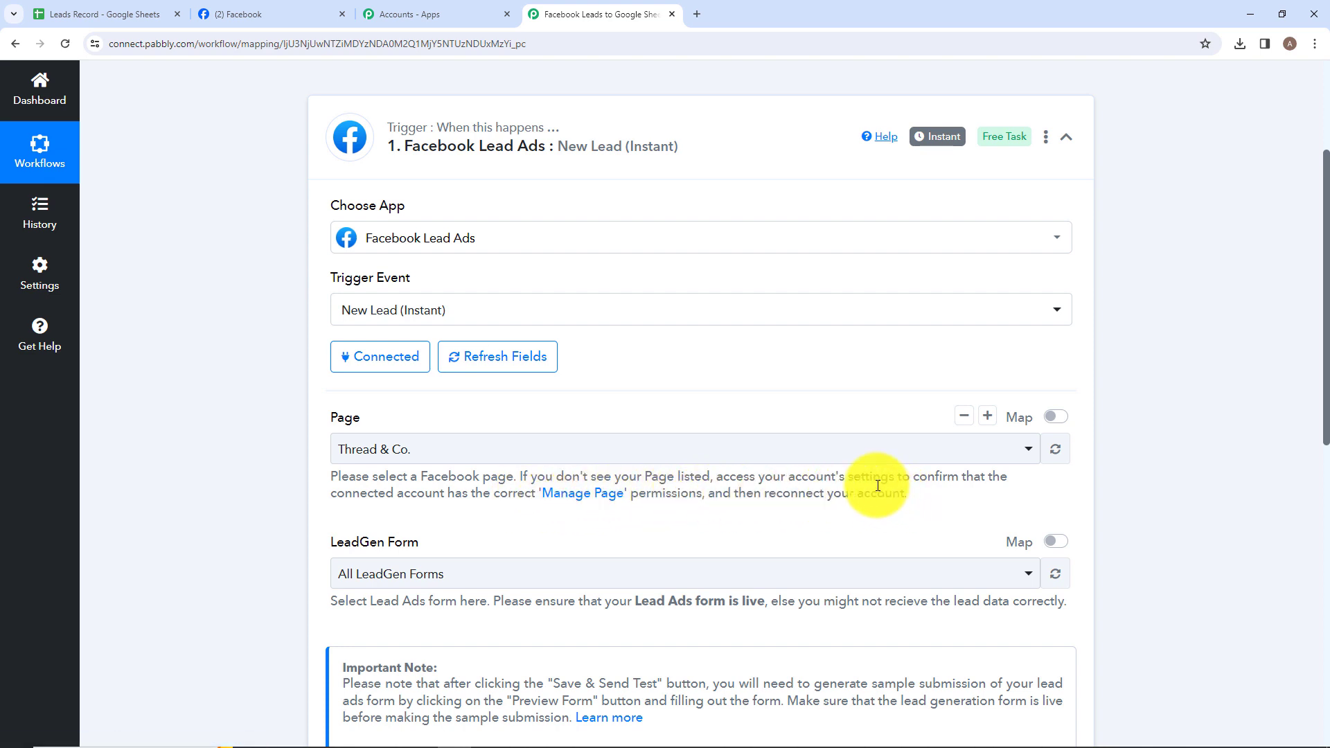
Set the trigger's Facebook page to Regal Radiance, checking the page name on Facebook
left_click(392, 451)
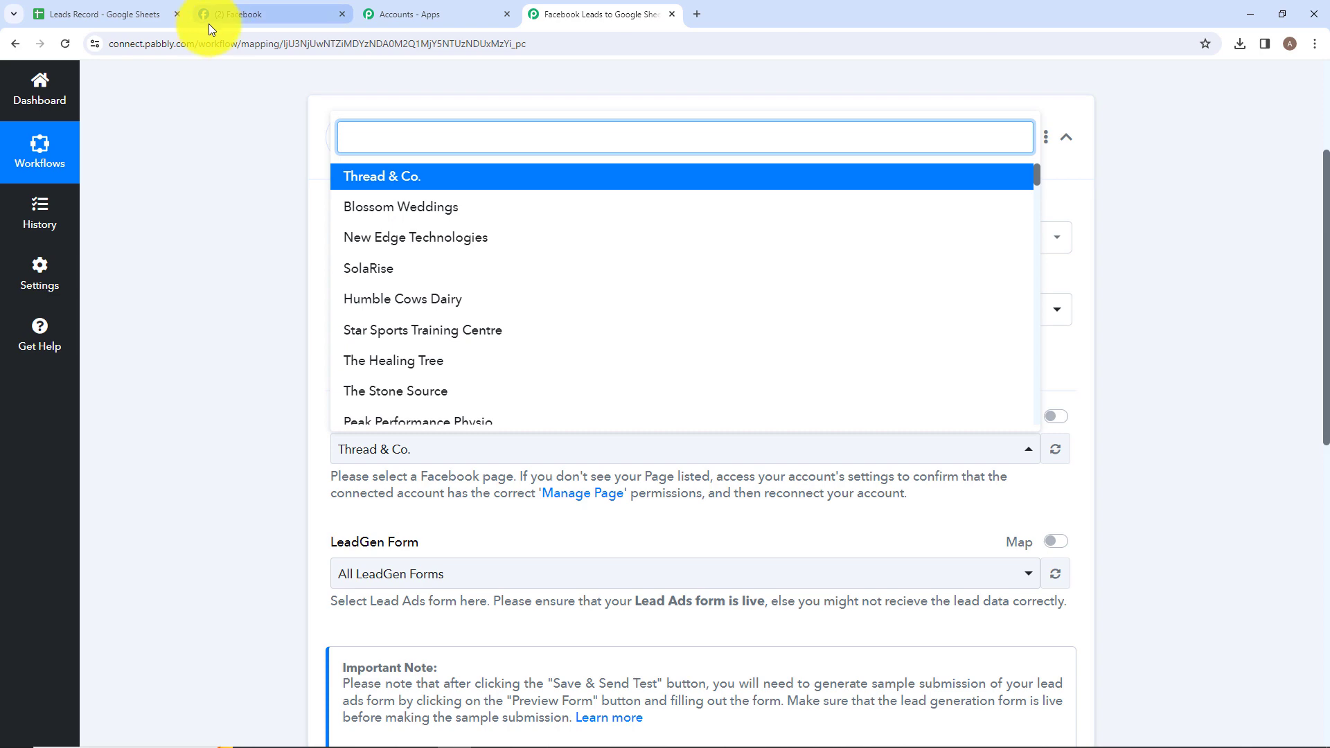
left_click(235, 21)
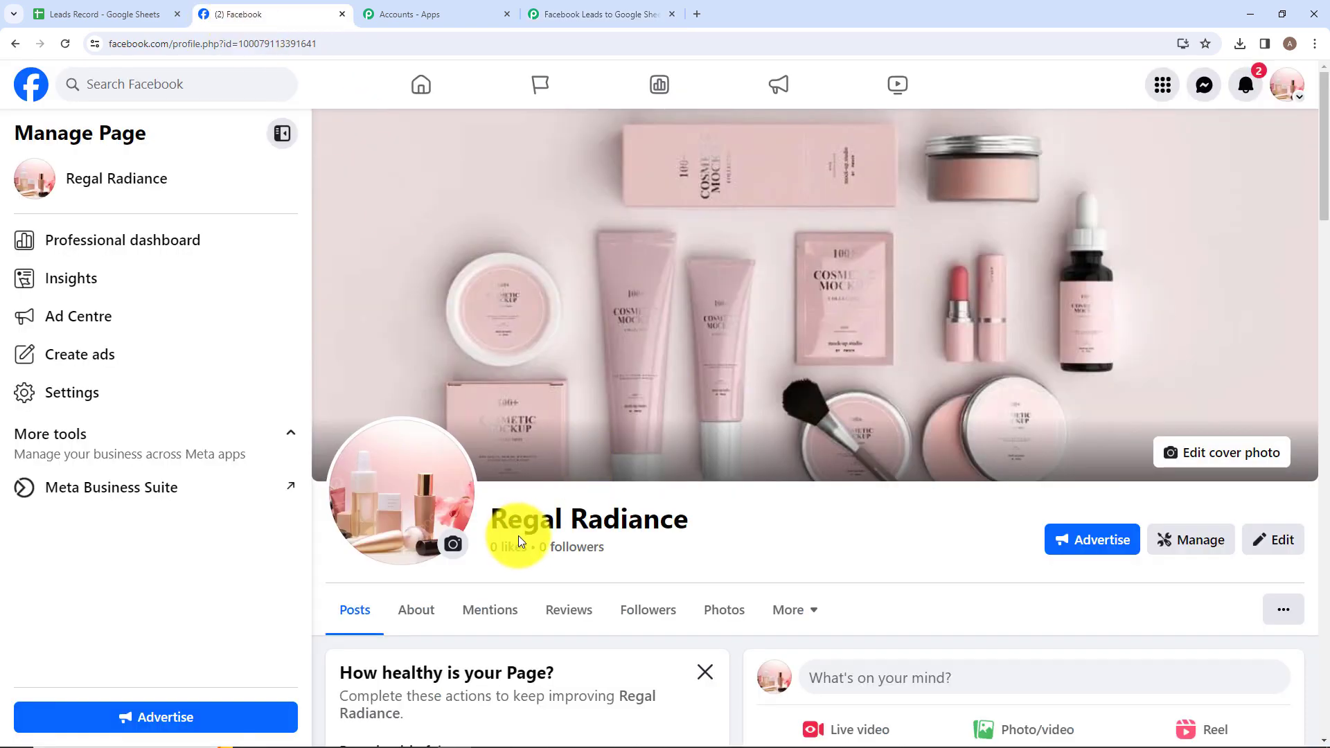
left_click(618, 14)
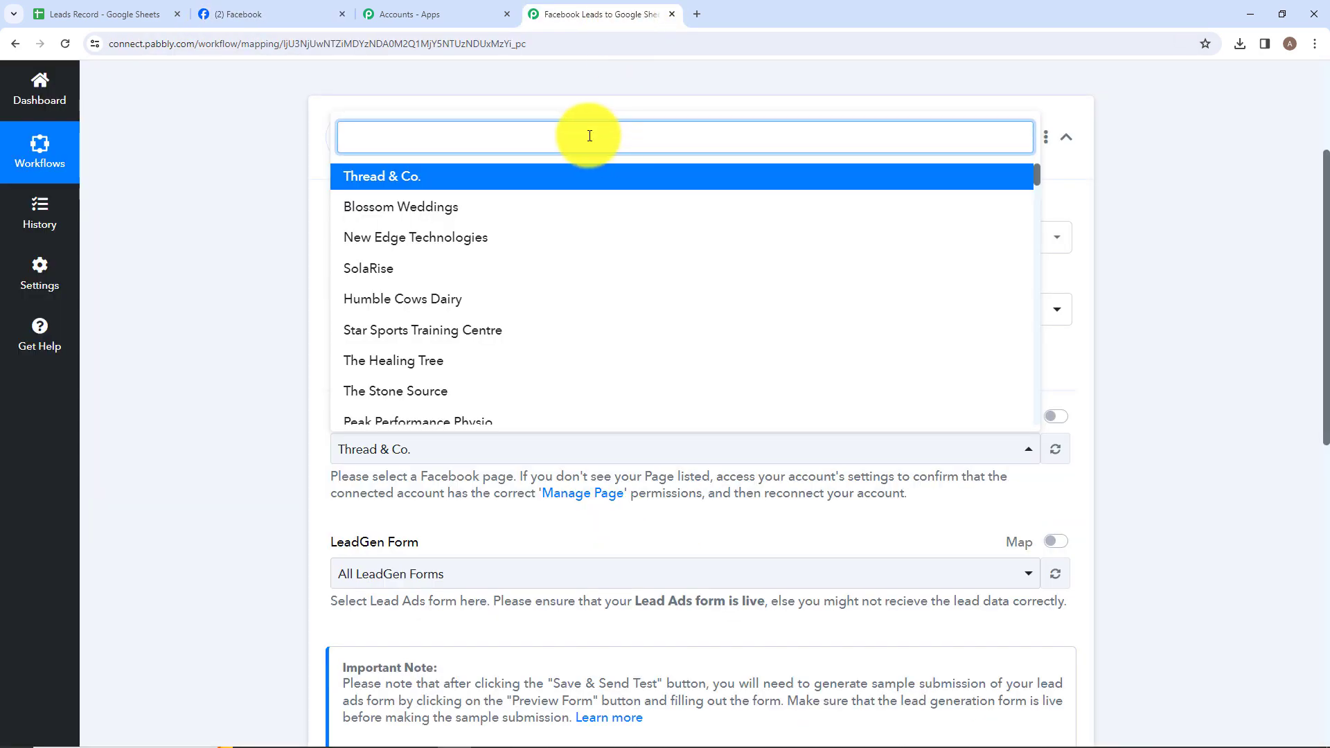
type("Re")
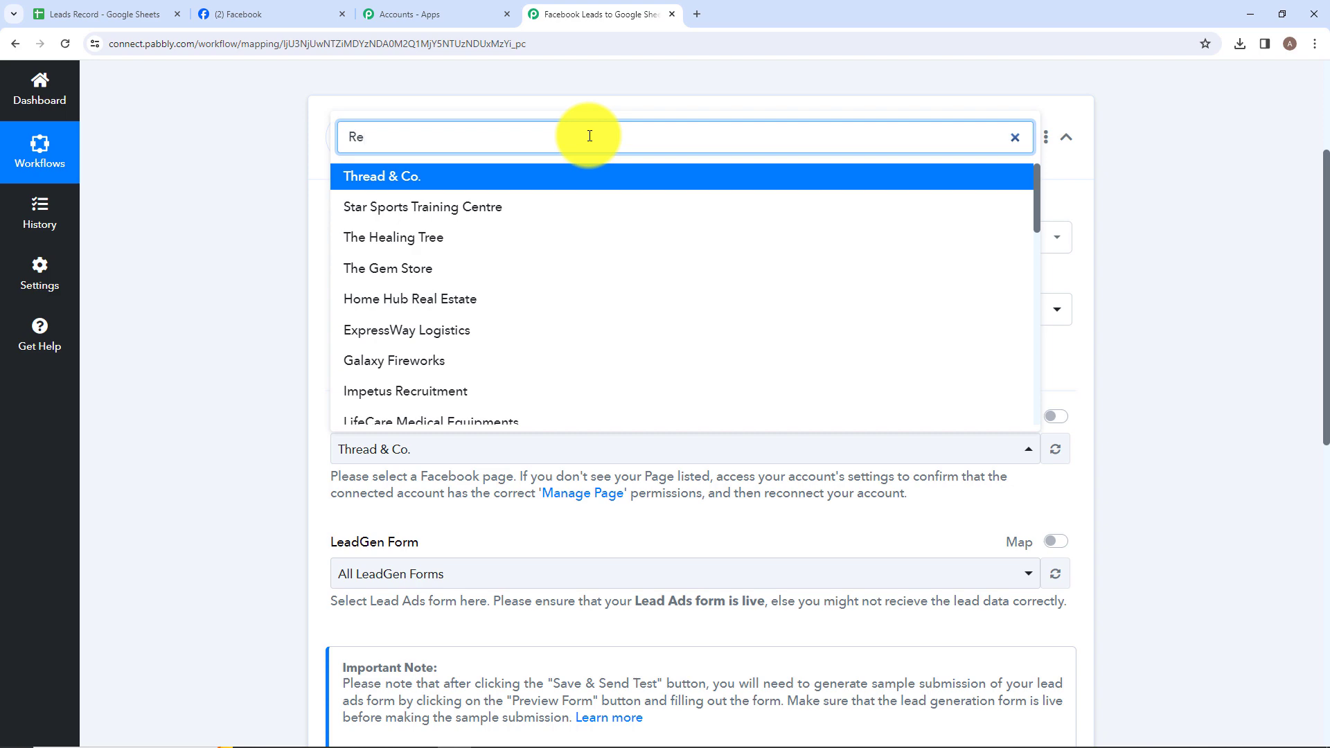
type("ga")
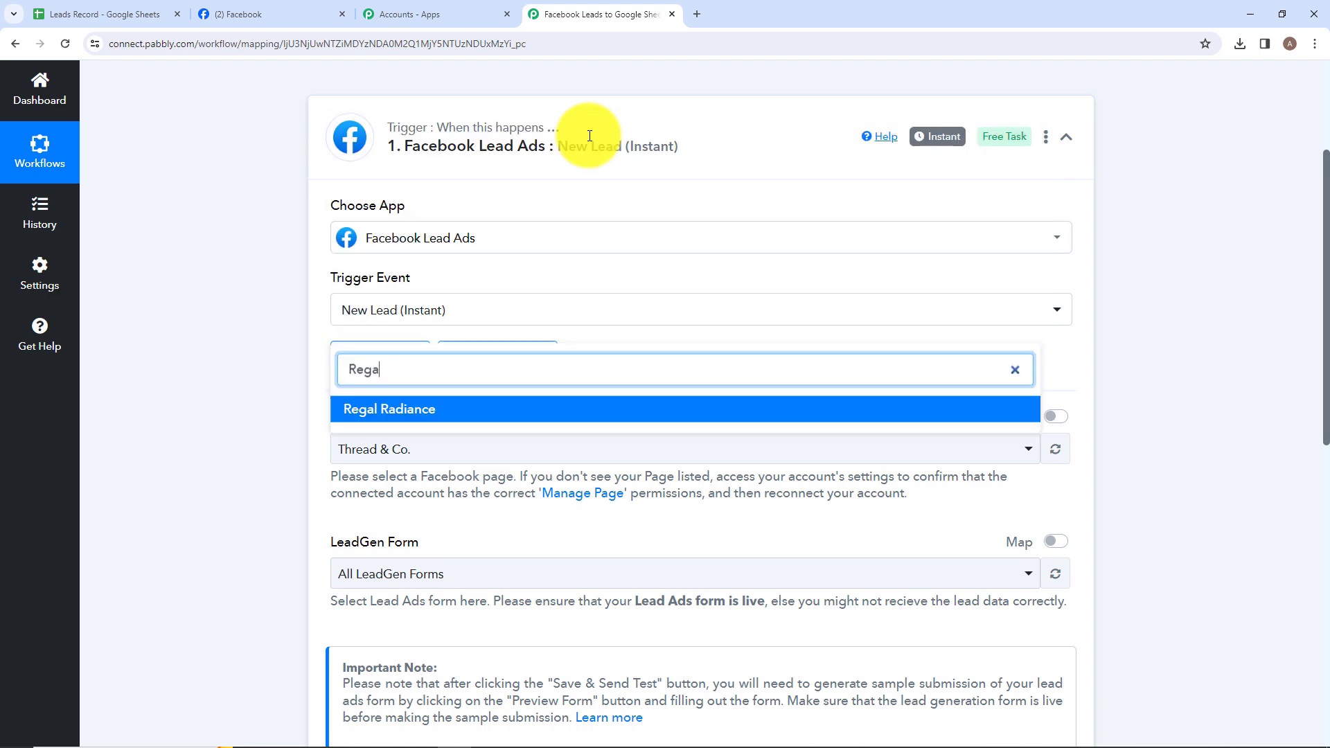
left_click(429, 416)
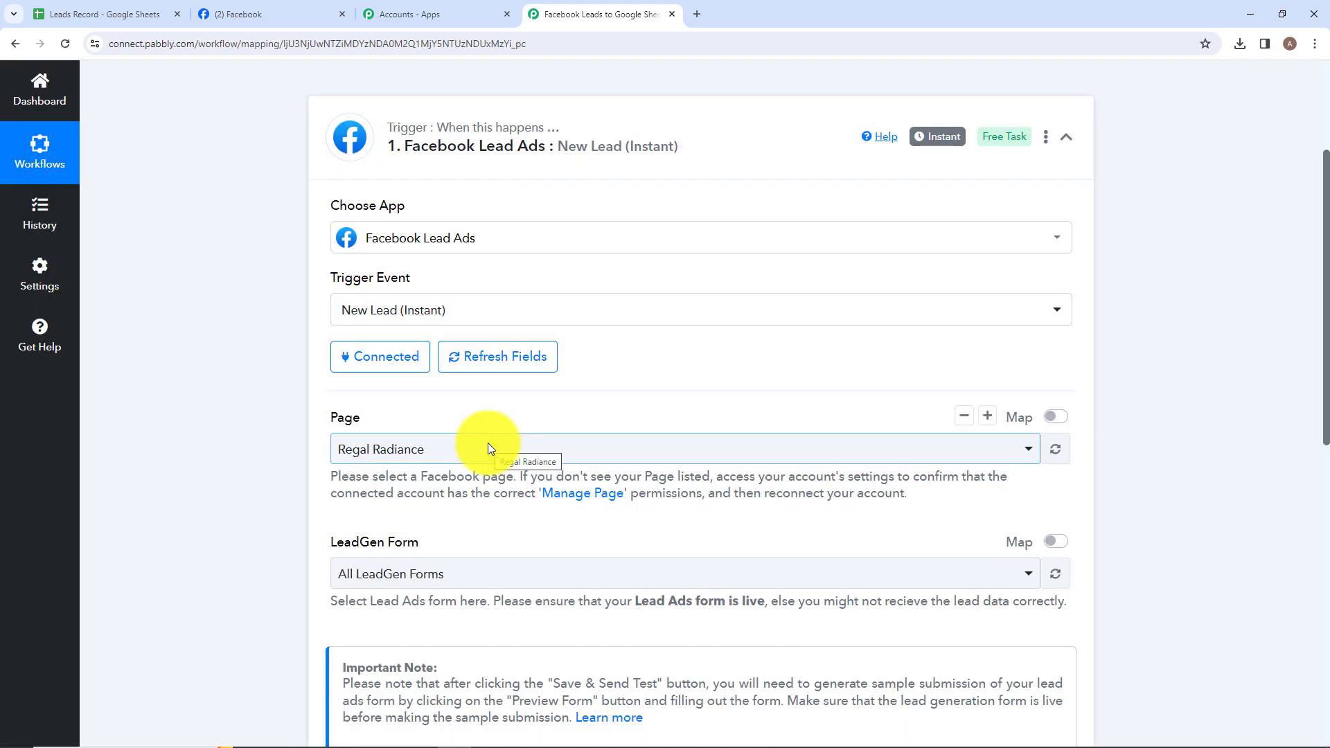
Set the trigger's lead form to LeadGen Form, then save the trigger and send a test request
scroll(489, 448, "down", 2)
scroll(459, 425, "down", 1)
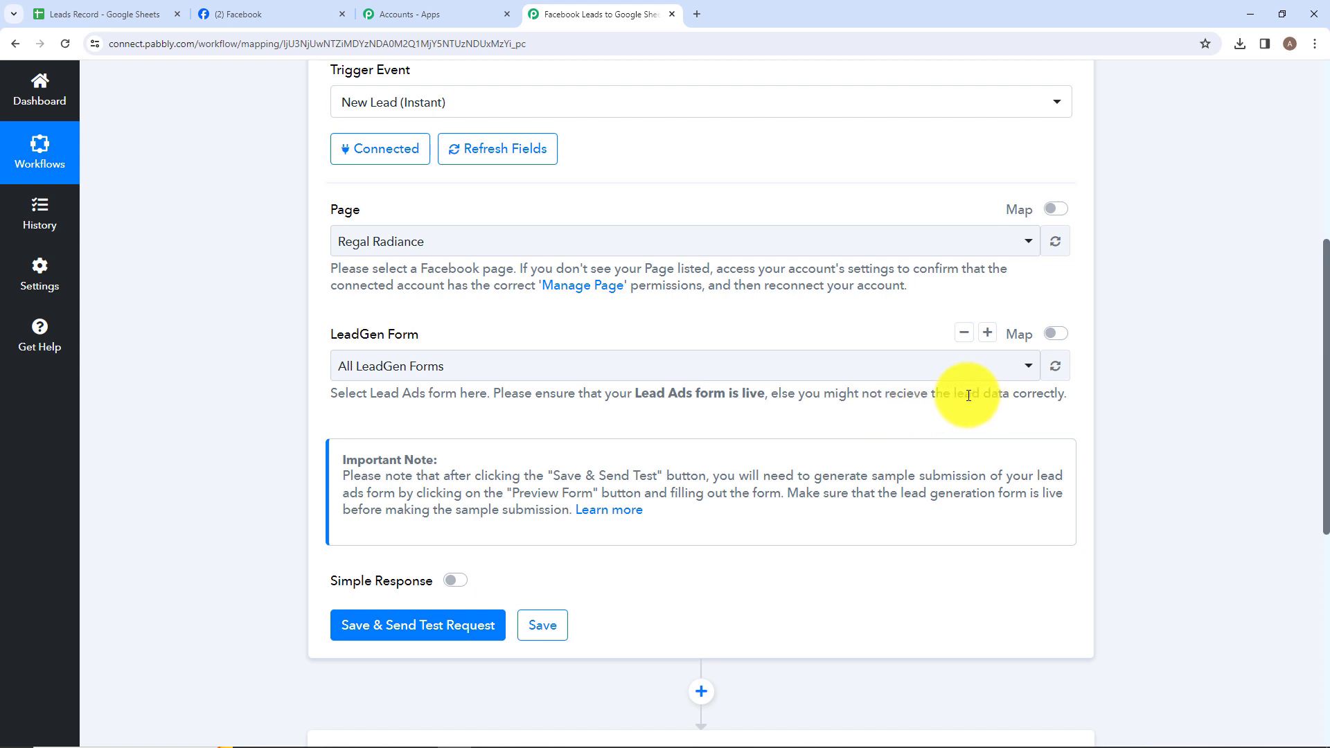
left_click(527, 375)
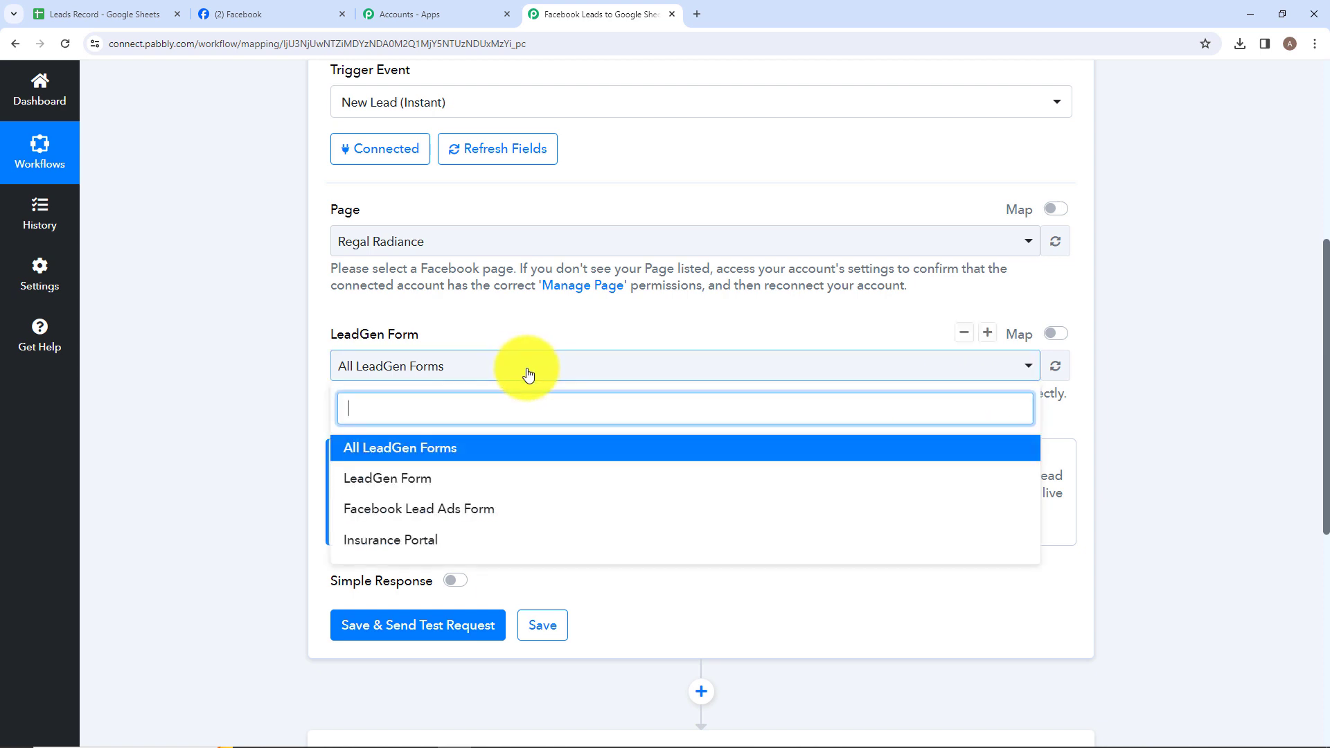
left_click(436, 479)
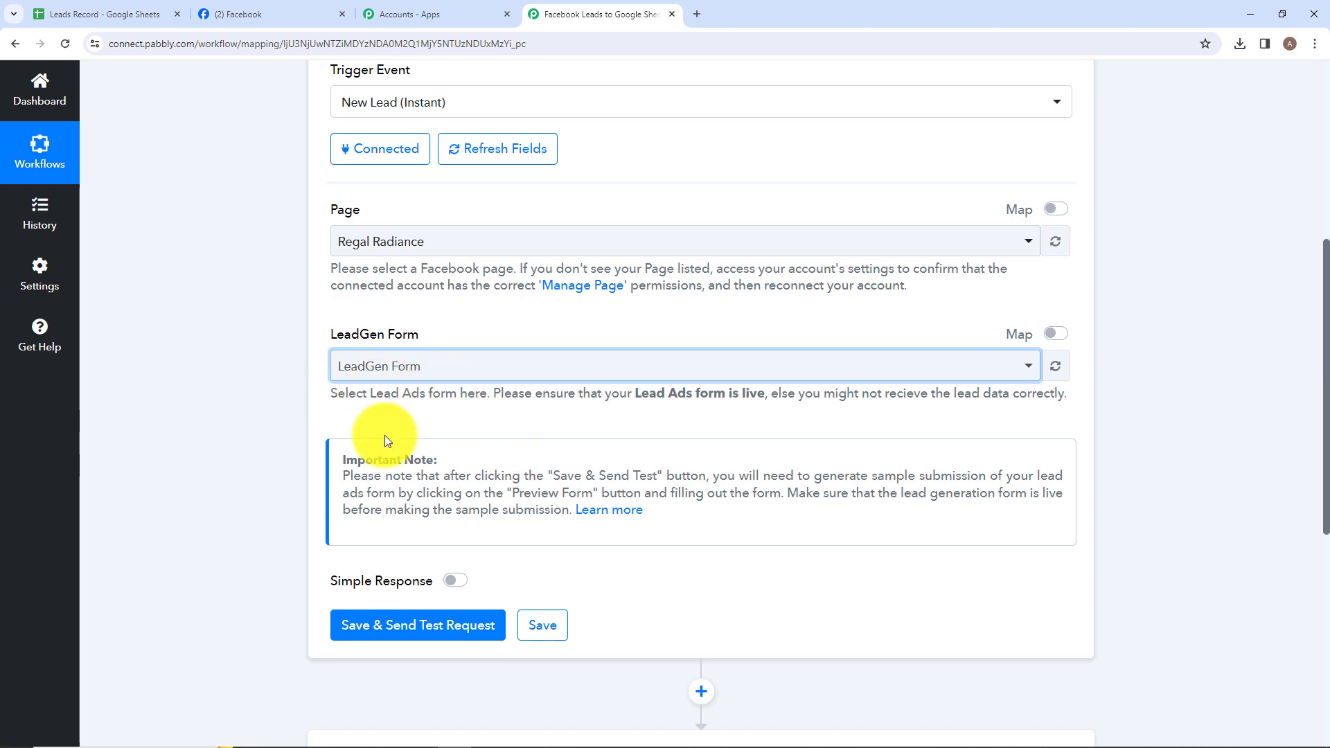
scroll(385, 435, "down", 2)
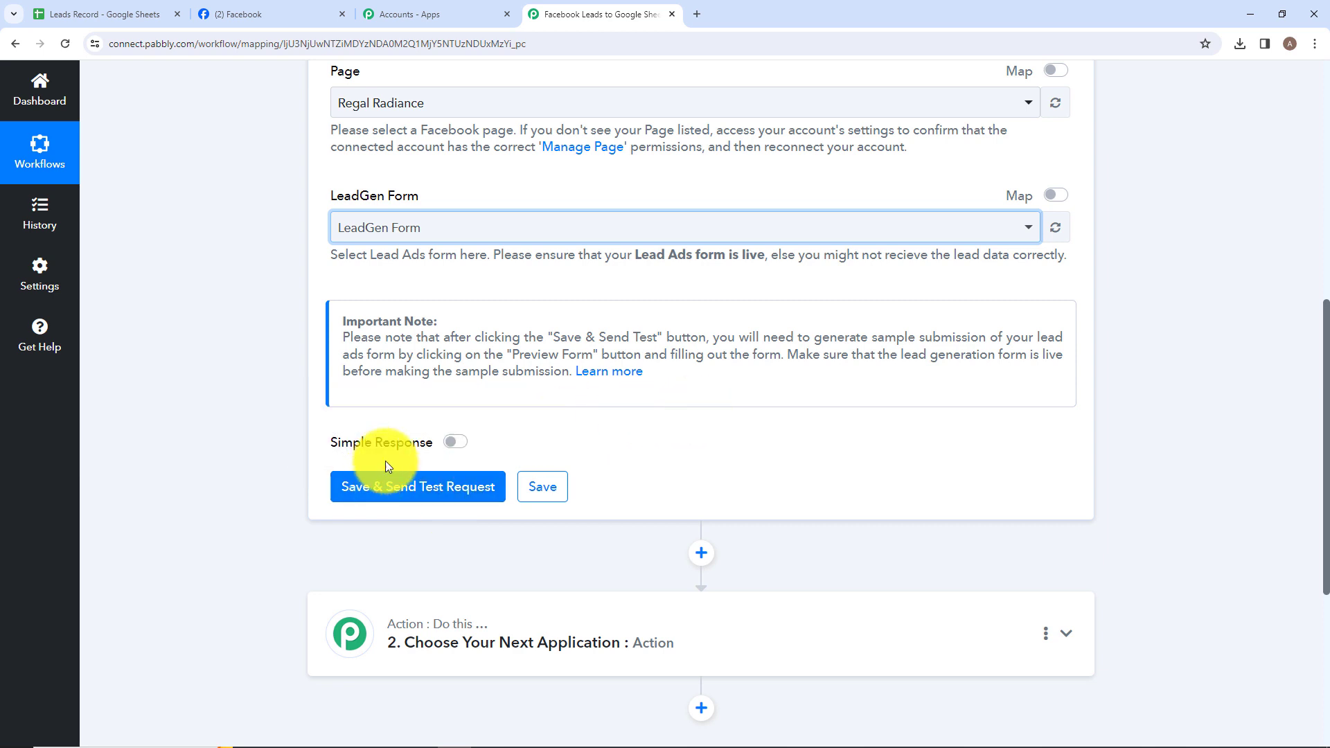
left_click(418, 487)
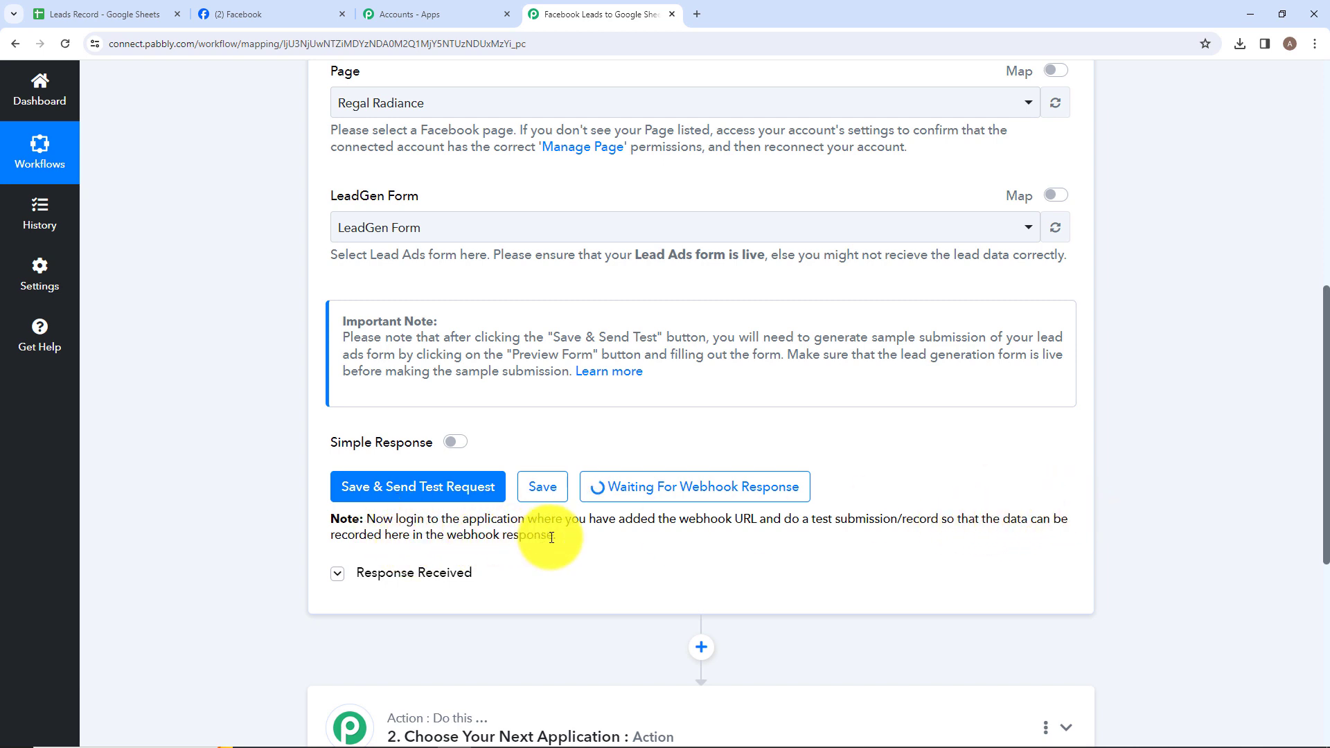
Search the web for "meta for developers" in a new browser tab and open the Meta for Developers site
left_click(696, 10)
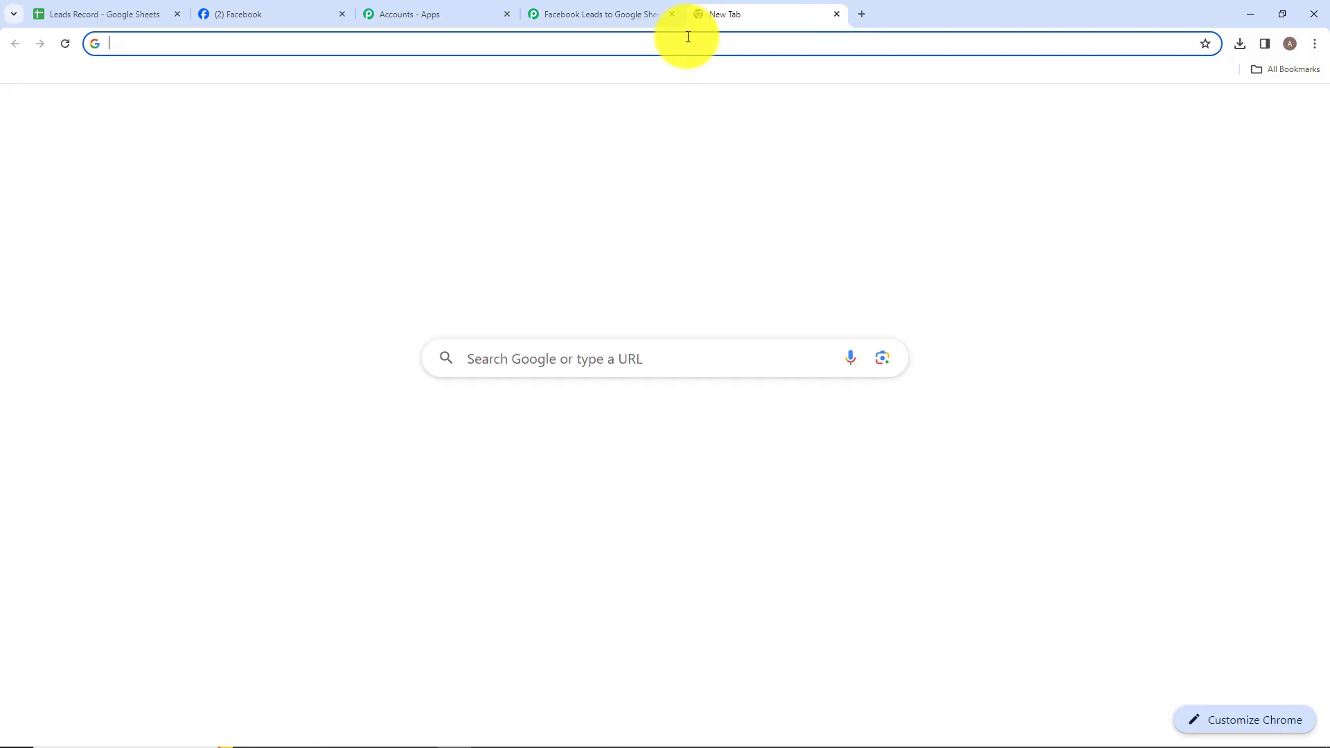
type("meta")
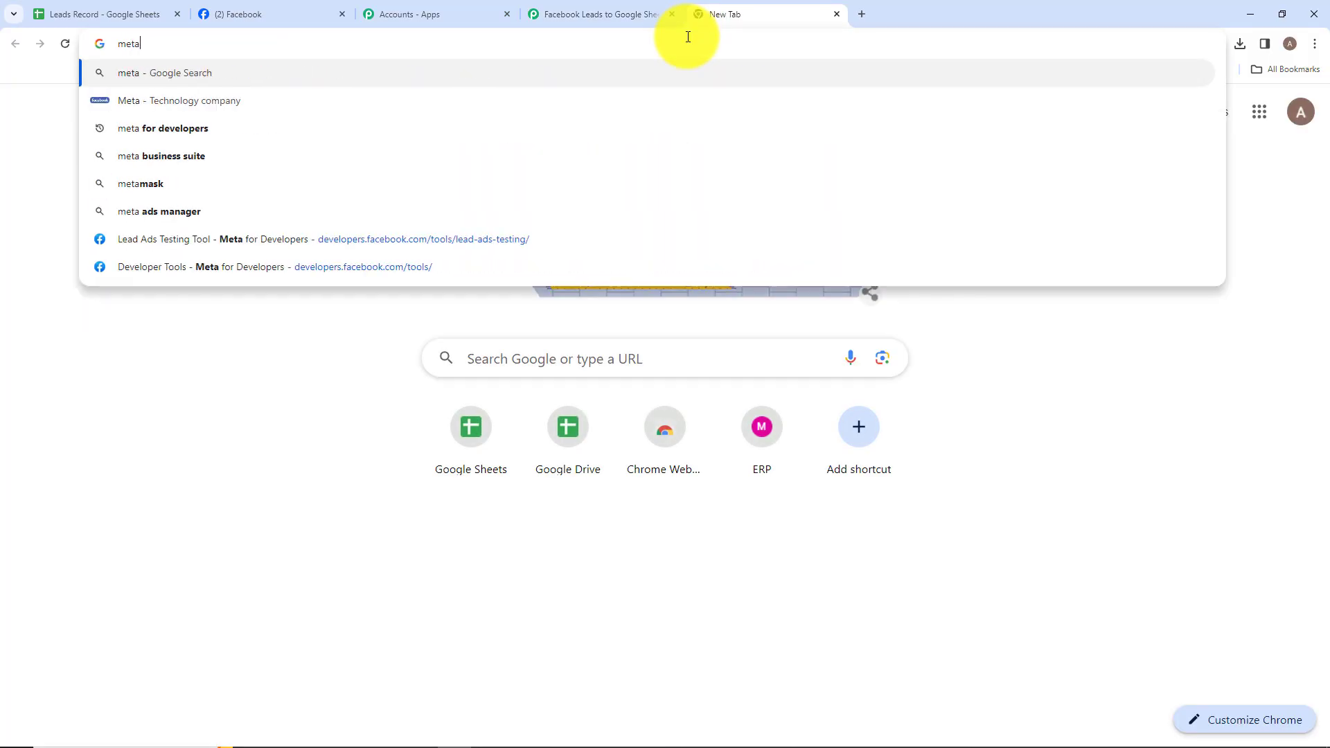
left_click(232, 131)
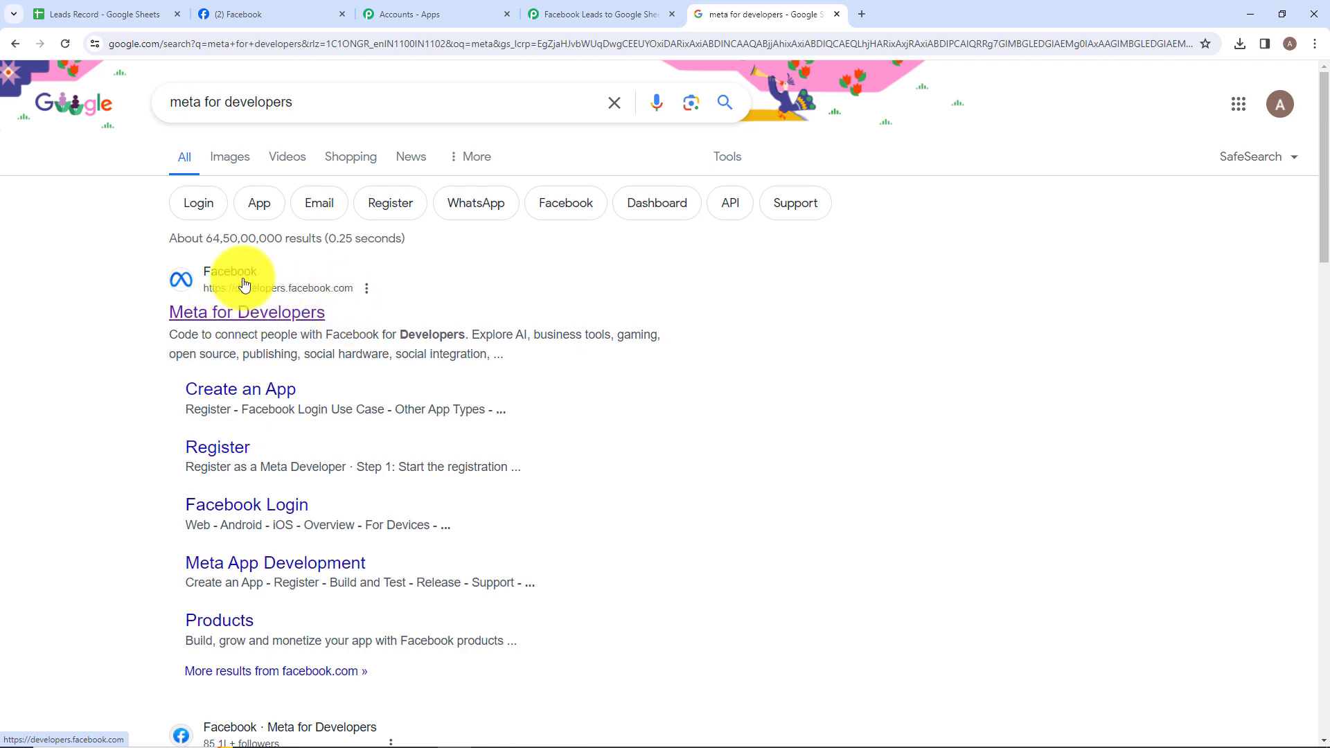
left_click(235, 317)
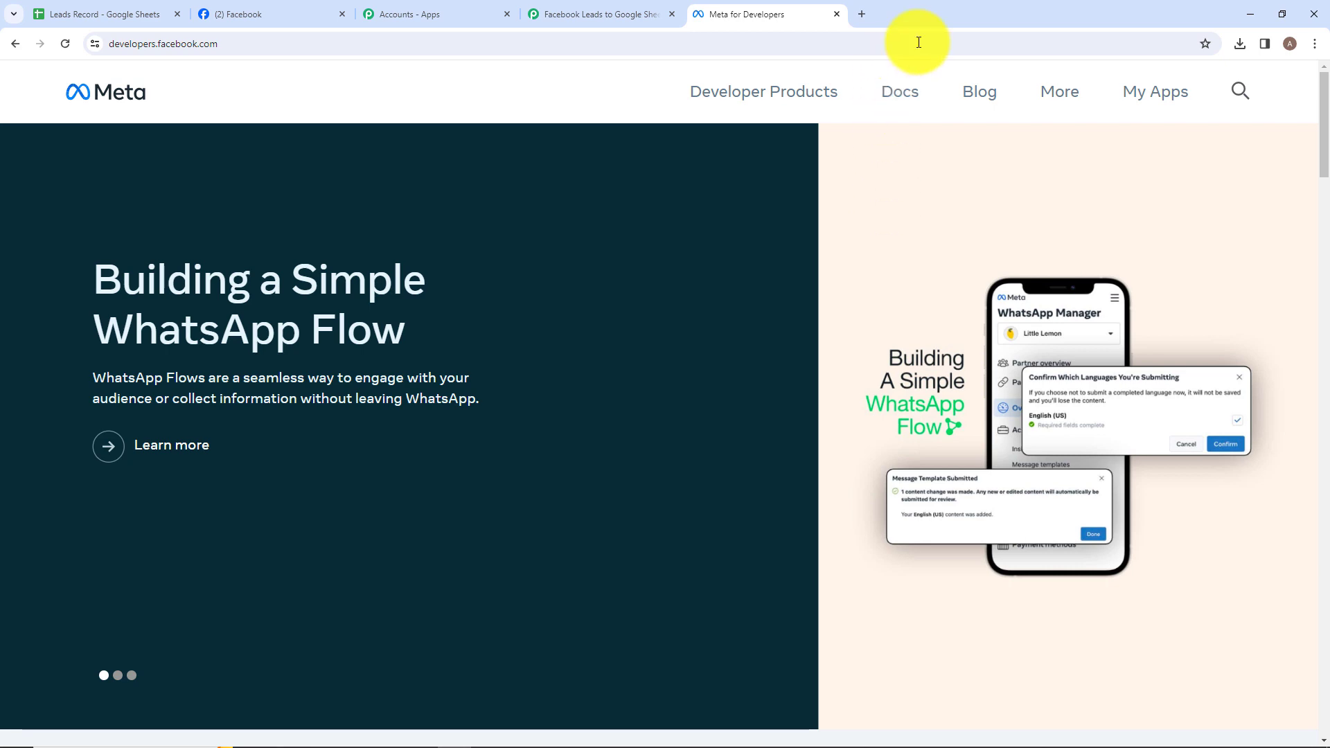
Open the Lead Ads RTU Debug Tool from Meta's developer tools
left_click(1068, 96)
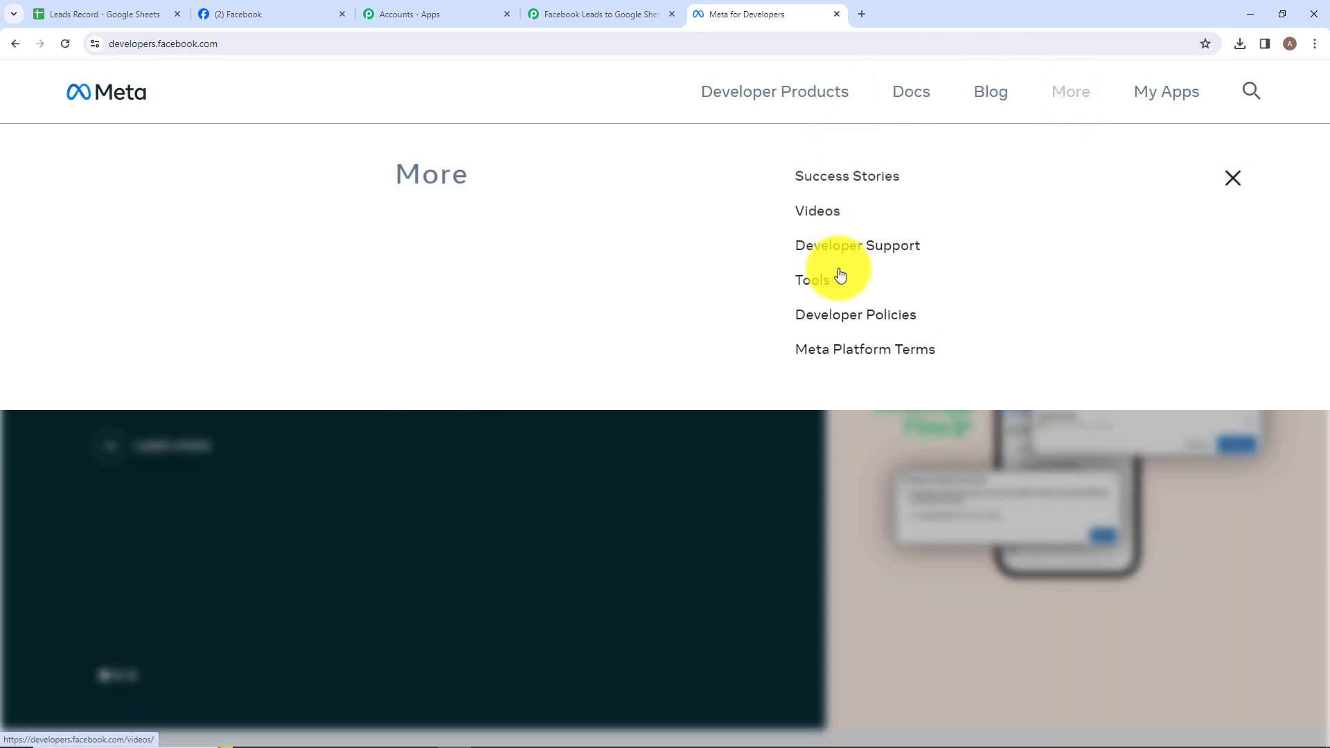
left_click(812, 274)
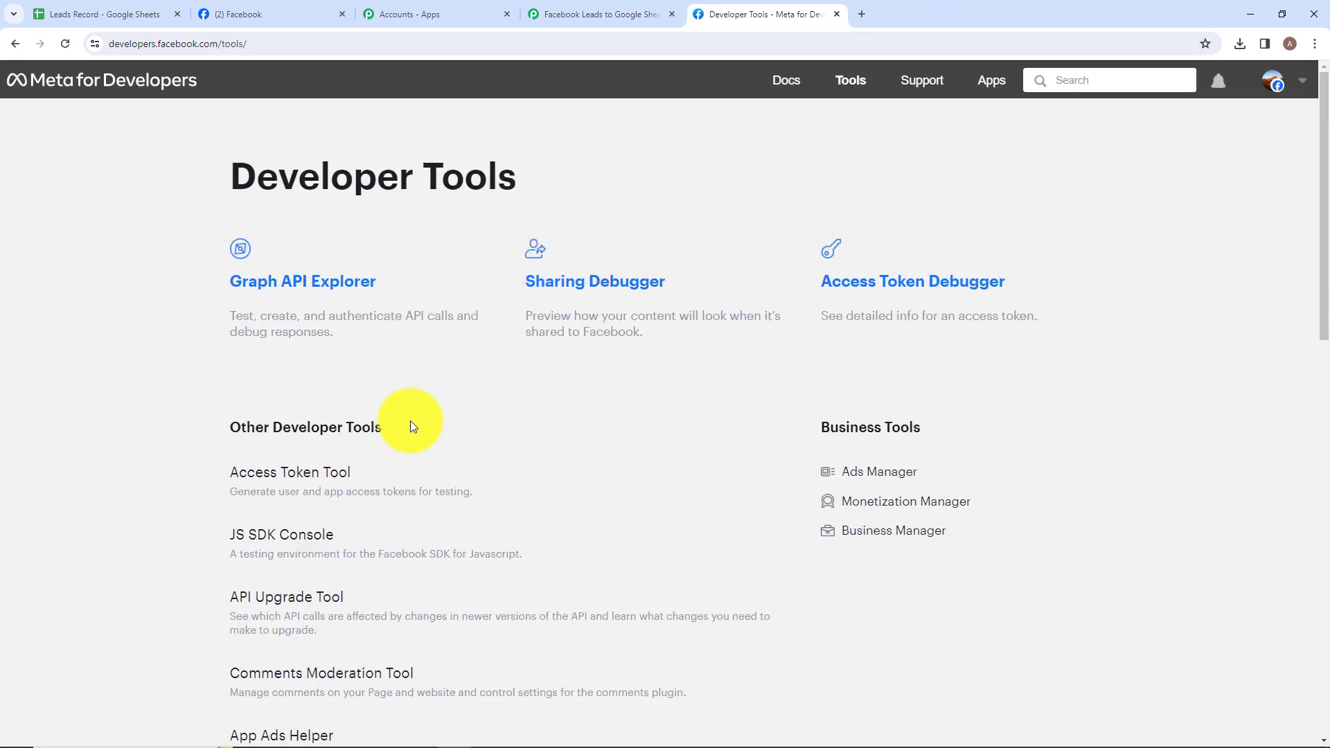
scroll(410, 424, "down", 5)
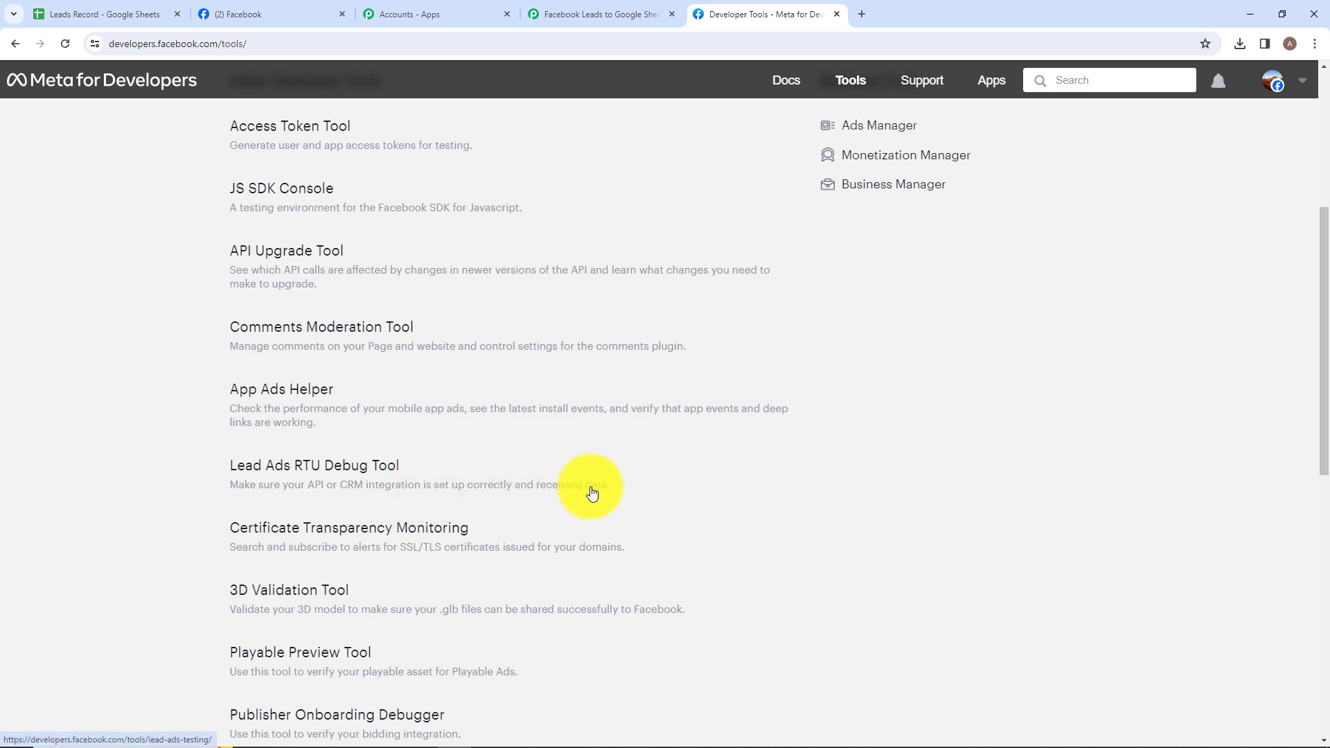
left_click(326, 468)
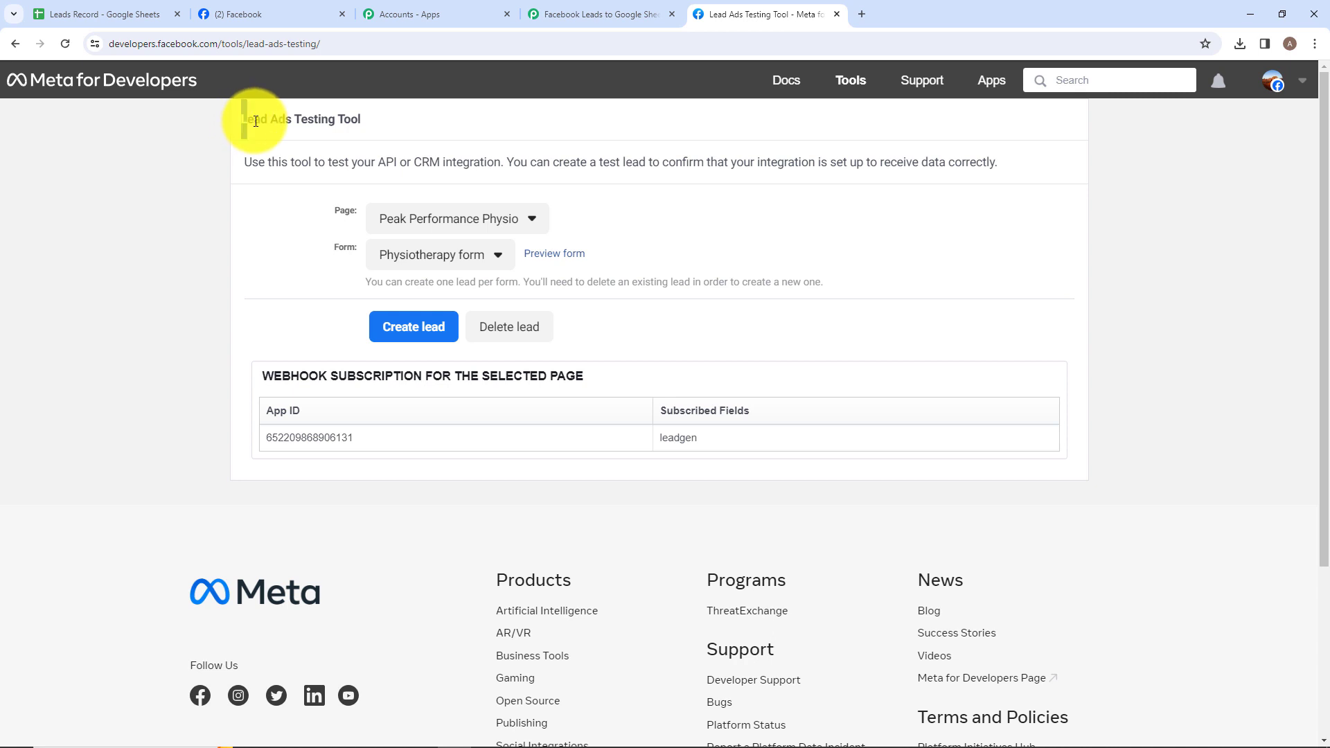
left_click_drag(255, 122, 370, 117)
left_click(390, 113)
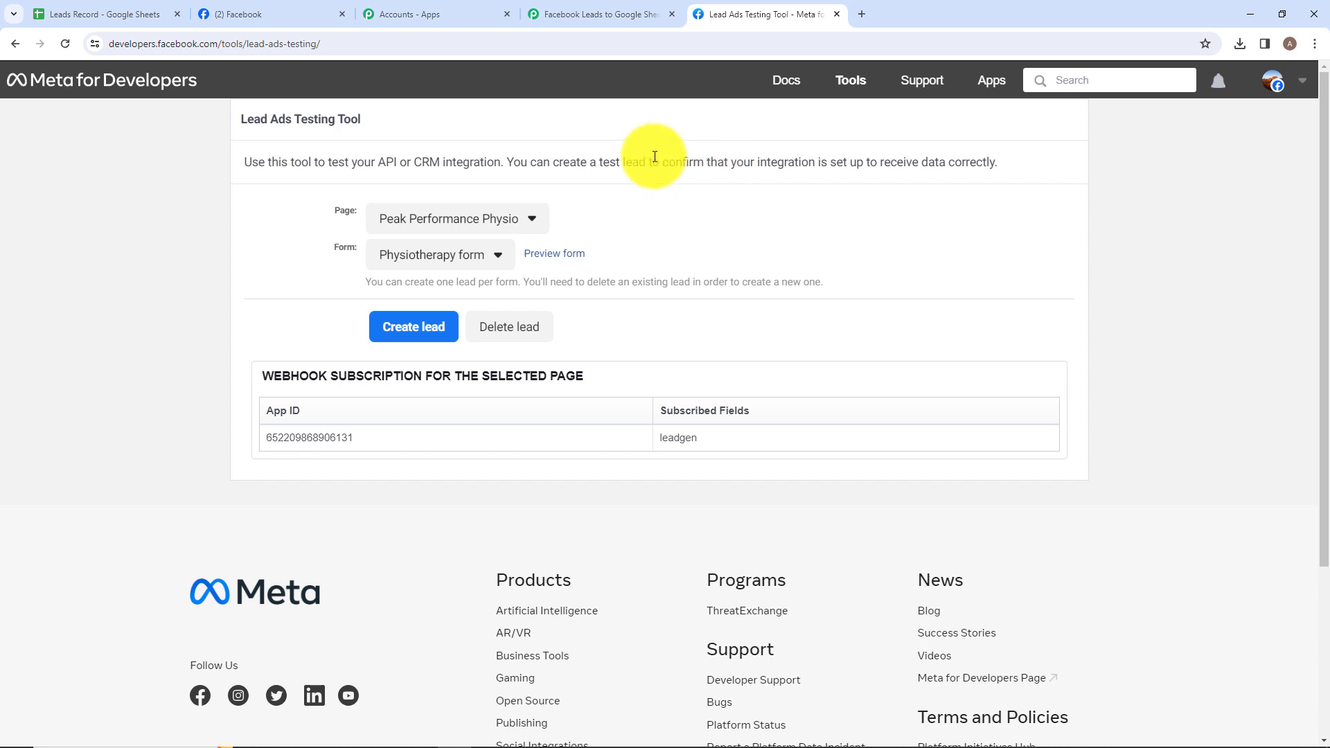
Select the Regal Radiance page in the Lead Ads Testing Tool
left_click(438, 235)
scroll(484, 466, "down", 5)
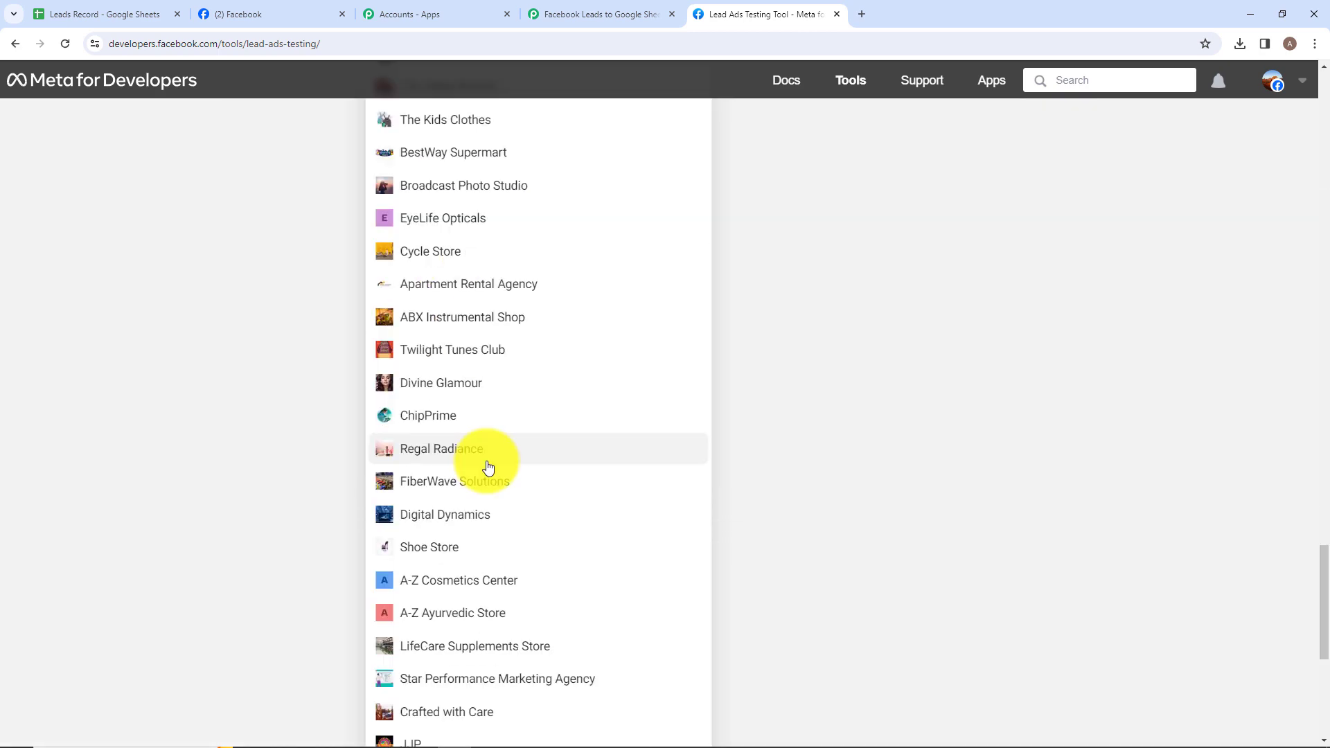
left_click(485, 467)
scroll(486, 437, "up", 3)
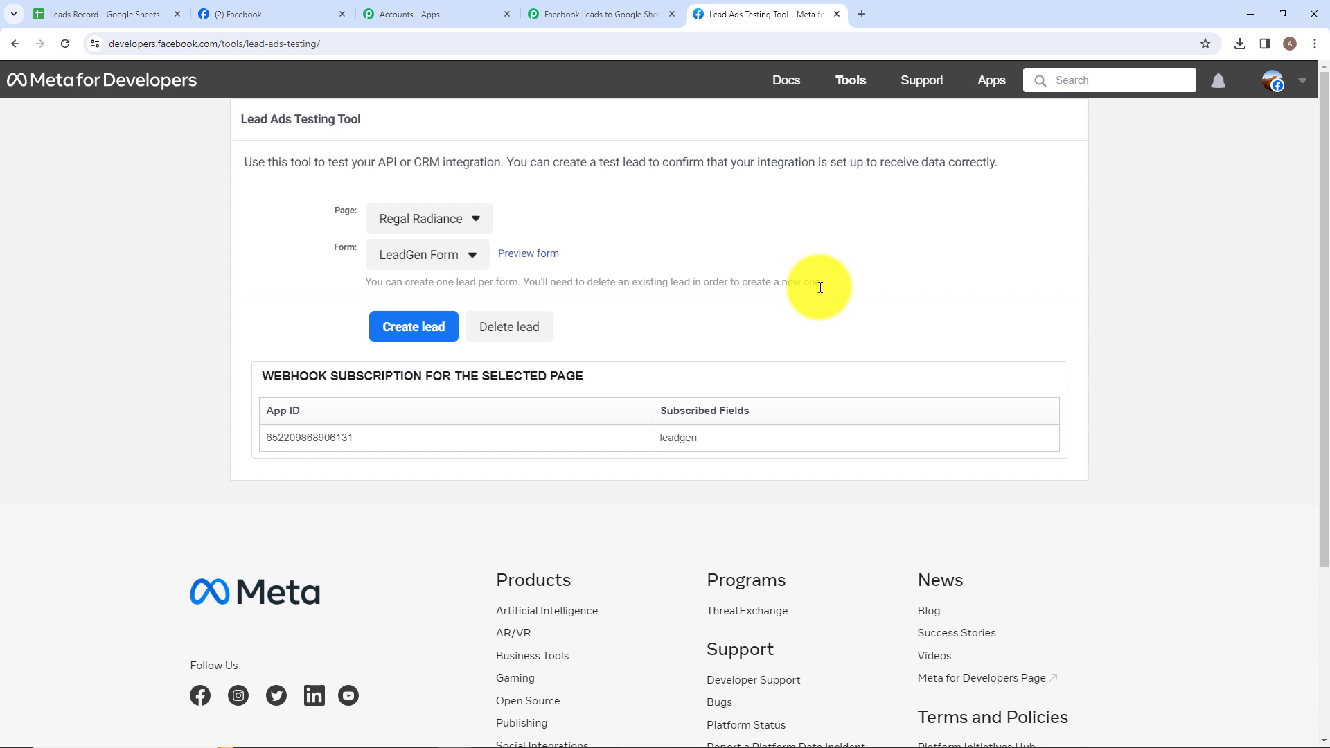
Submit a test lead through the LeadGen Form preview with a full name, email and phone number, then close the preview
left_click(539, 254)
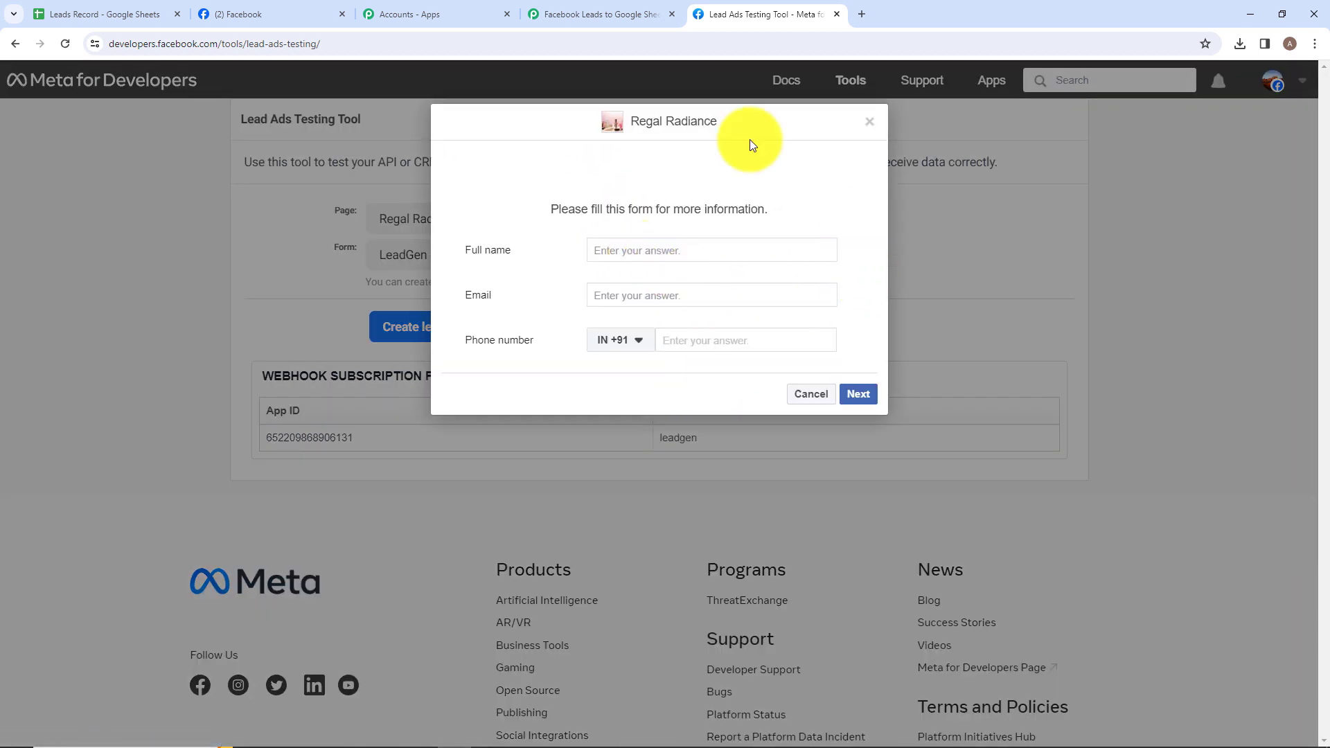
left_click(634, 251)
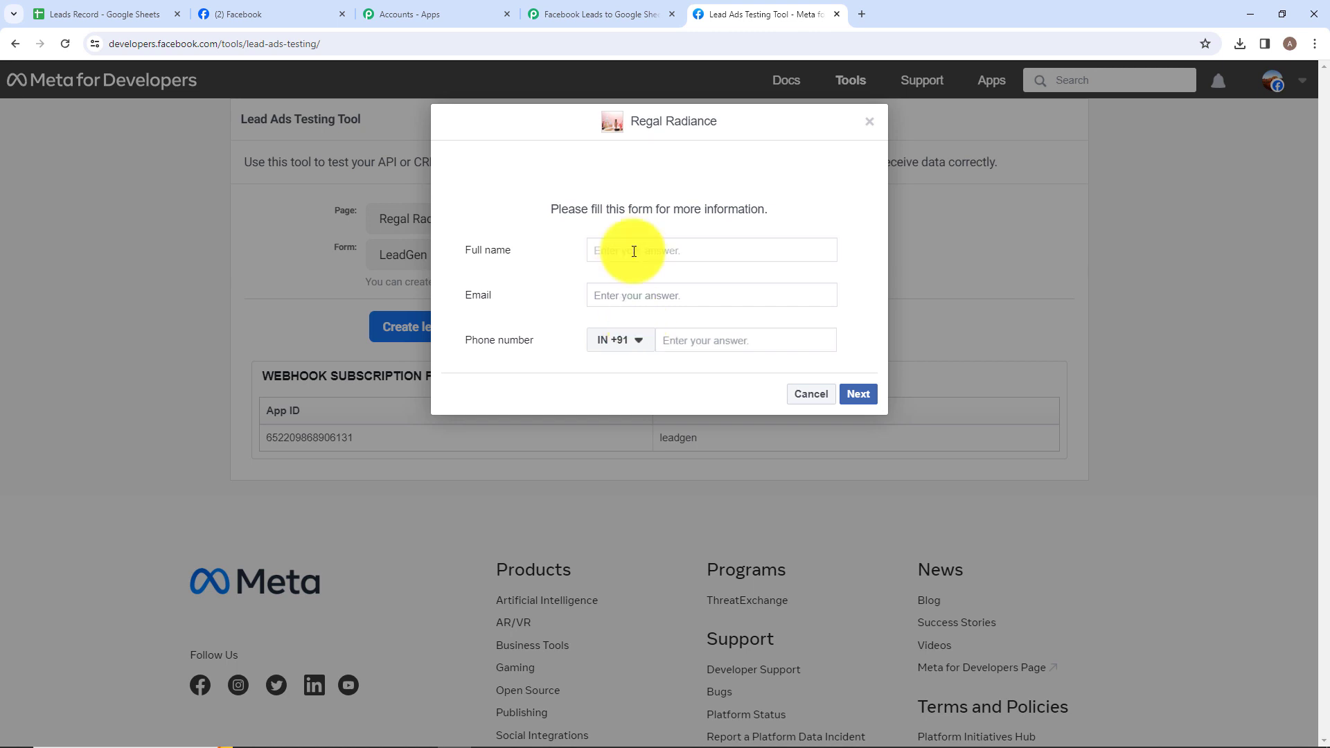
left_click(633, 251)
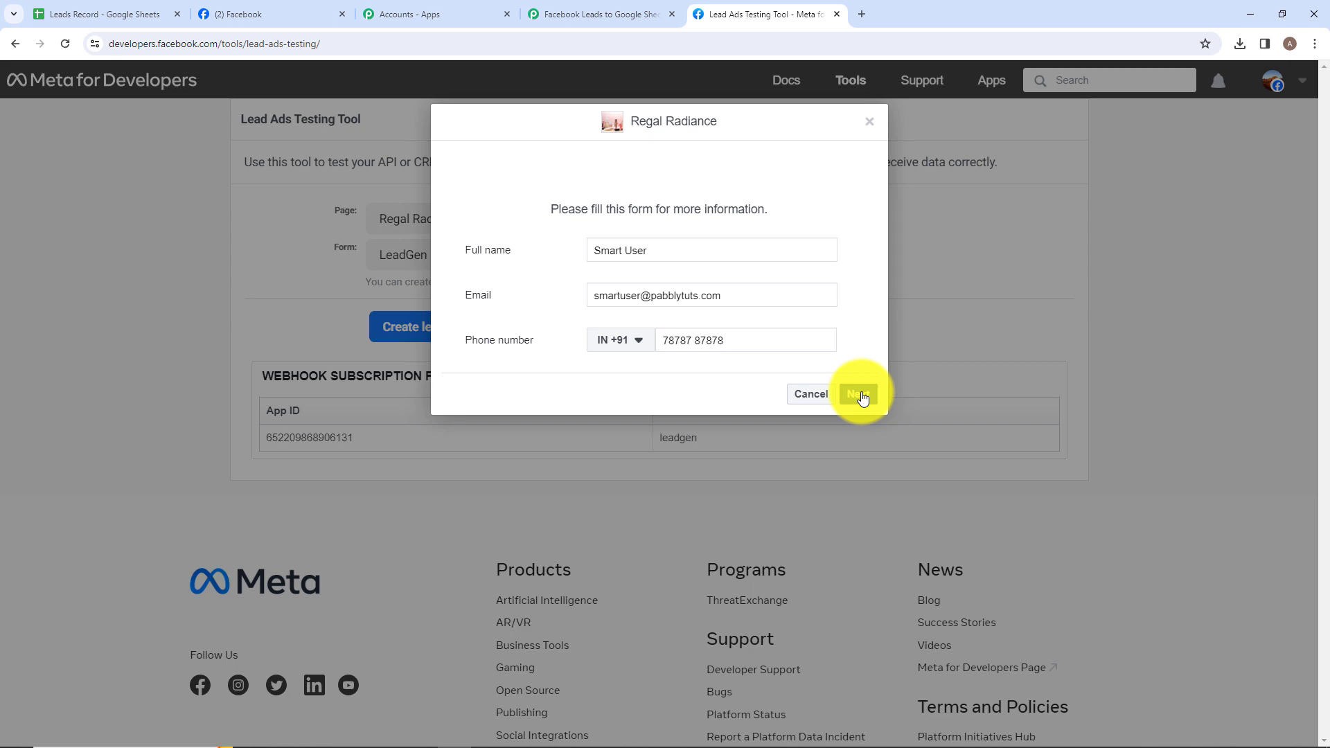
left_click(862, 397)
left_click(854, 327)
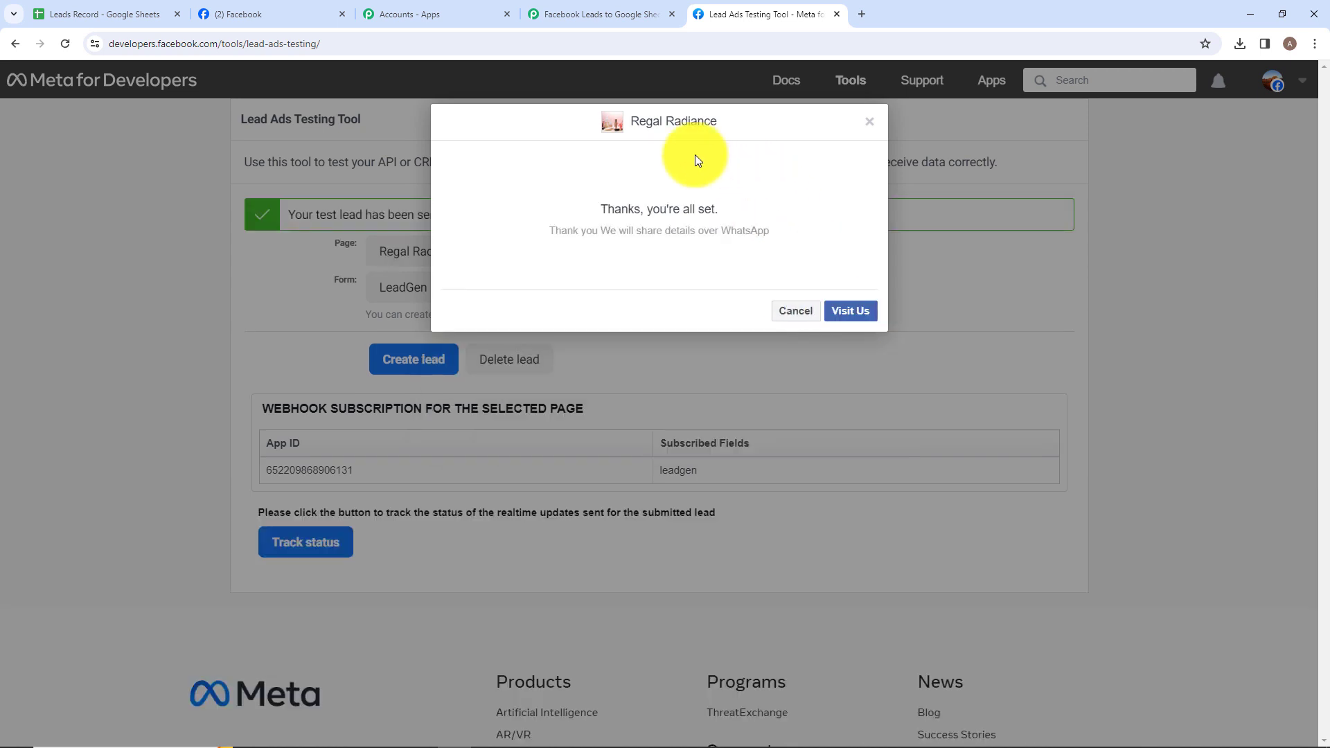
left_click(869, 121)
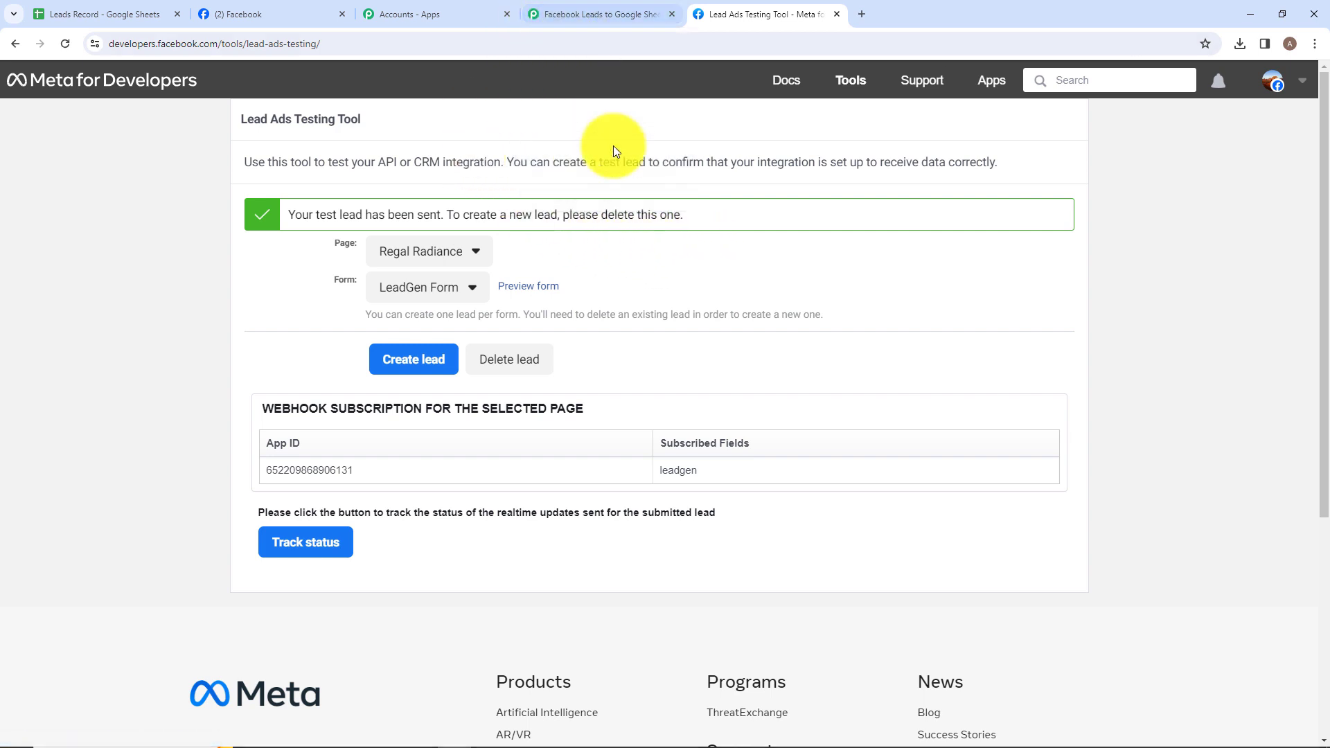
Return to the Pabbly Connect workflow and check the full name, email and phone number in the trigger's received response
left_click(562, 10)
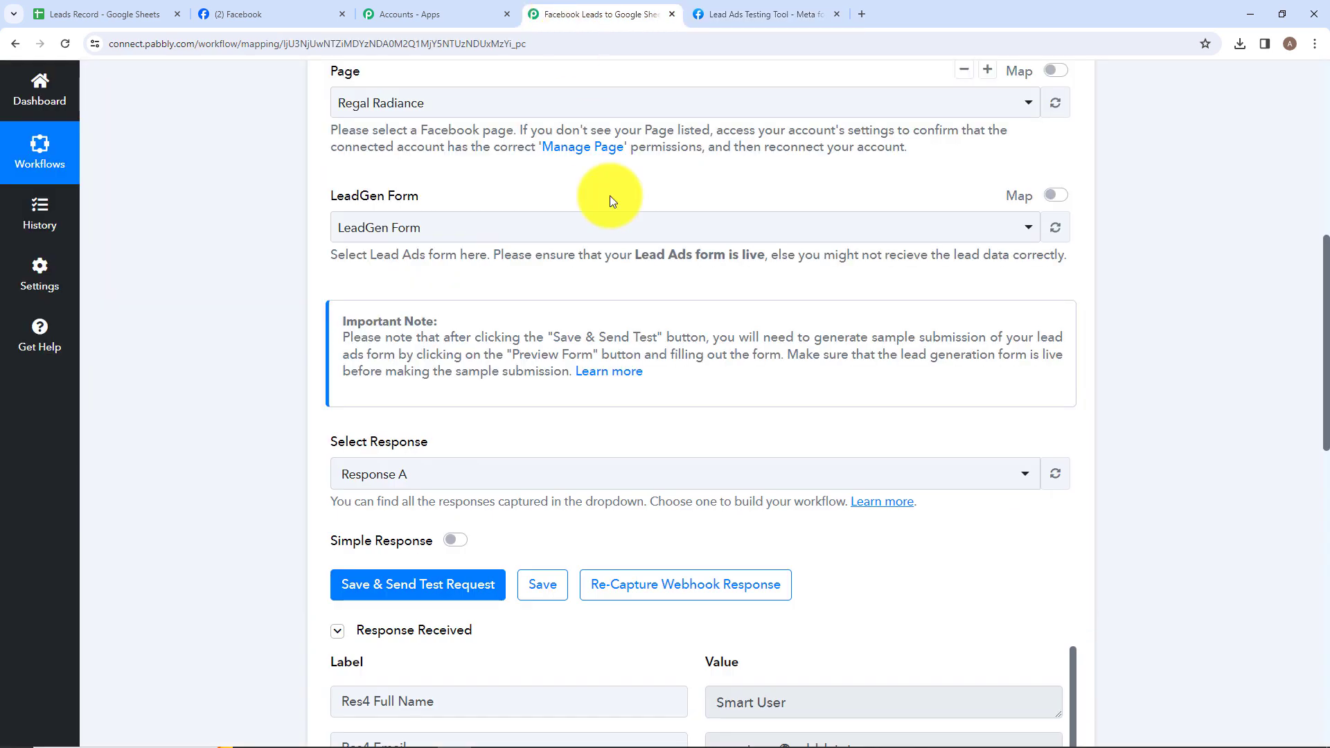
scroll(642, 439, "down", 7)
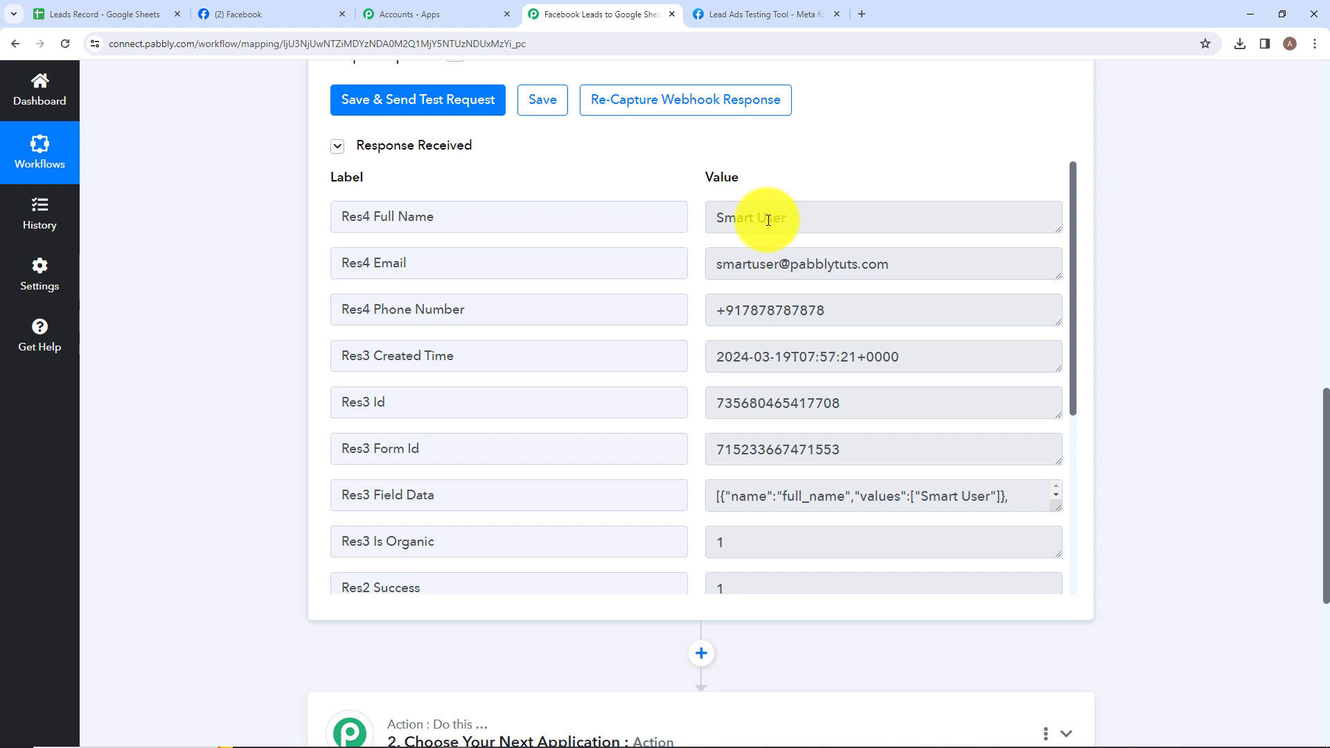
left_click_drag(818, 224, 653, 222)
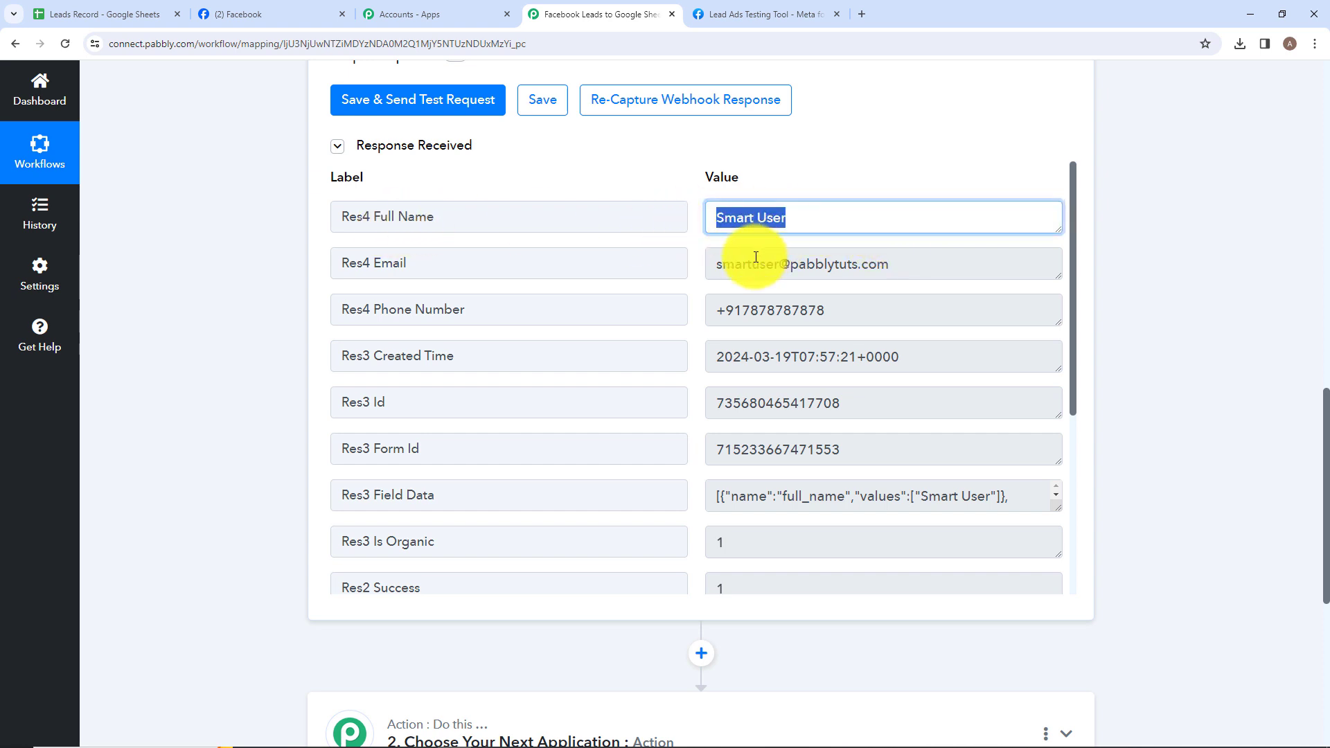
left_click(868, 264)
left_click_drag(868, 264, 665, 259)
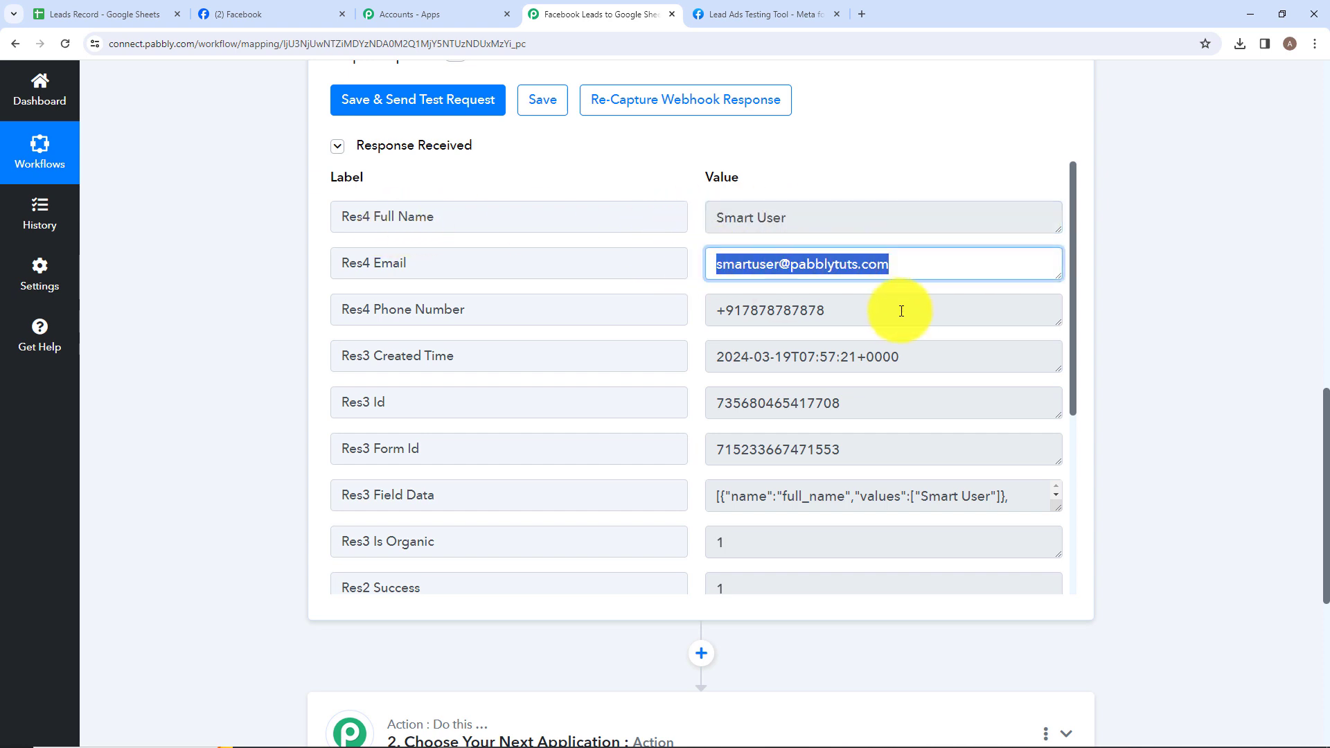
left_click(845, 303)
left_click_drag(846, 303, 692, 311)
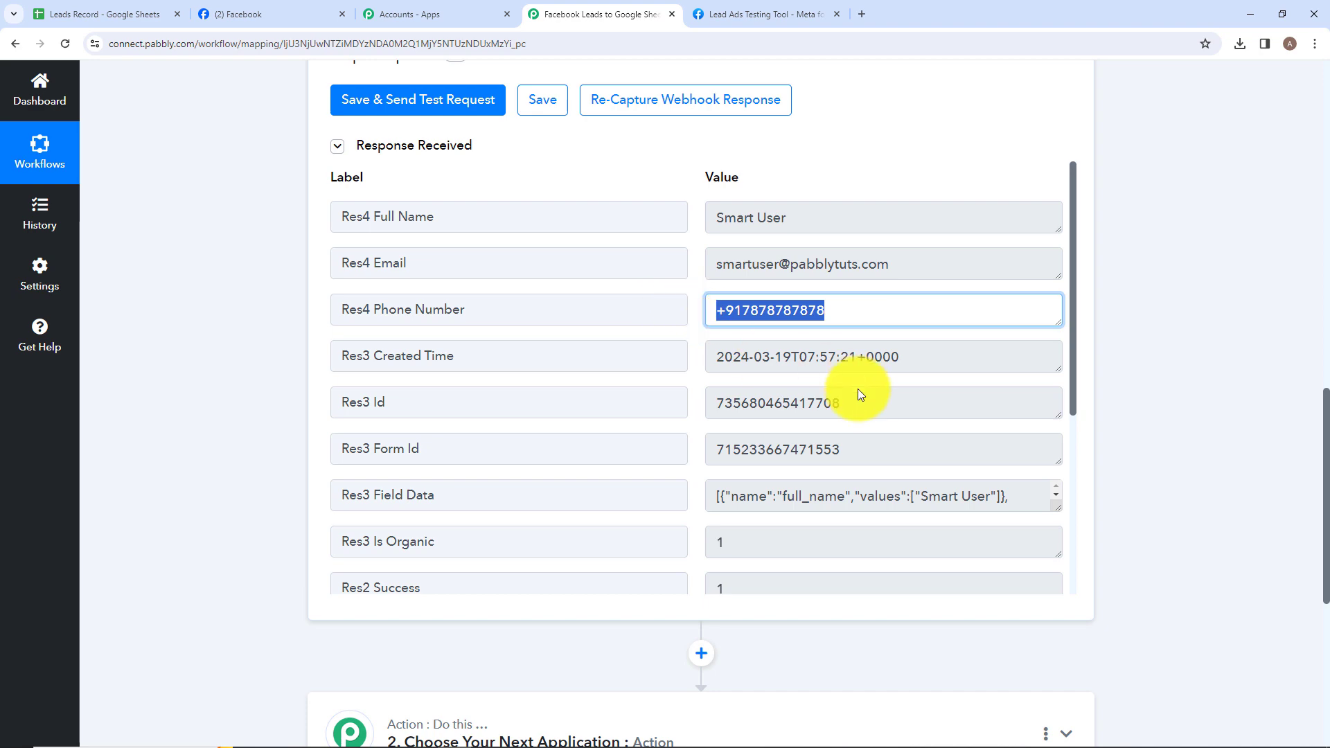
Choose Google Sheets as the app for the workflow's second step, the action
scroll(859, 389, "down", 3)
scroll(858, 390, "down", 3)
scroll(653, 468, "down", 5)
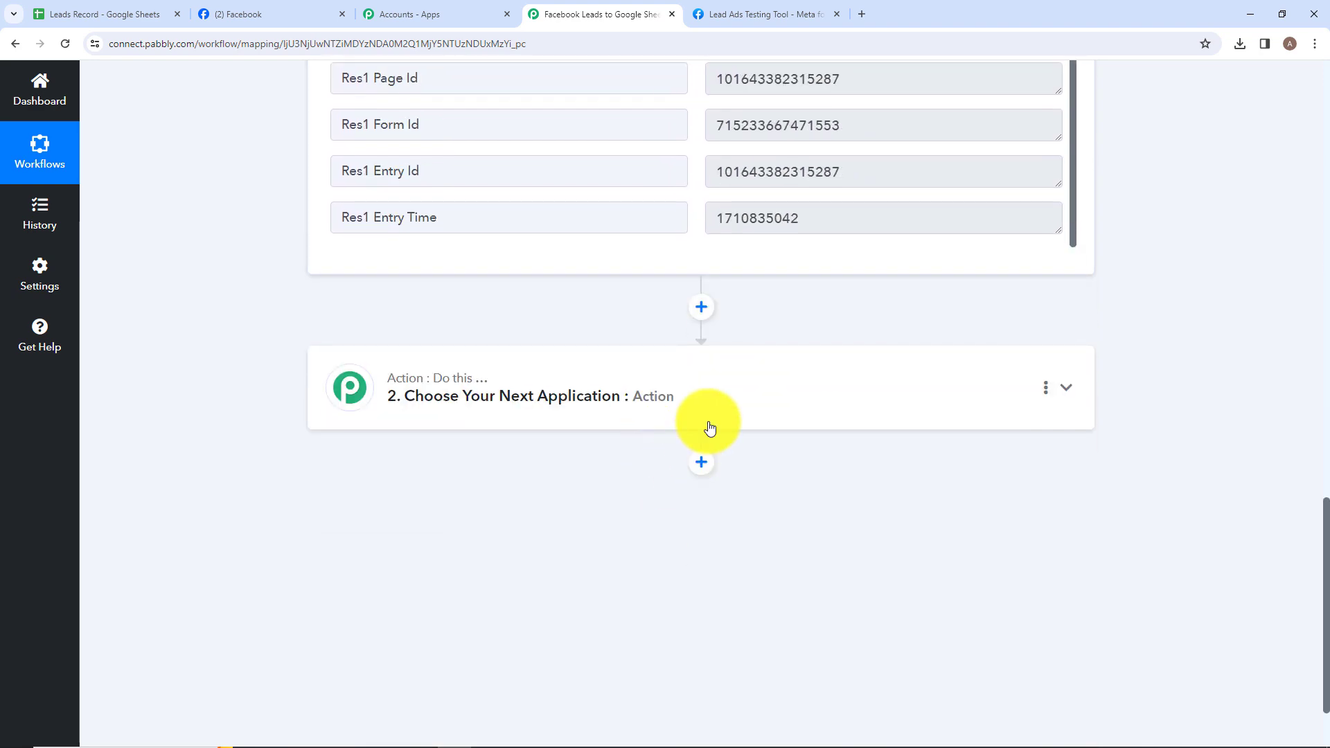
left_click(662, 394)
scroll(517, 383, "up", 3)
left_click(405, 367)
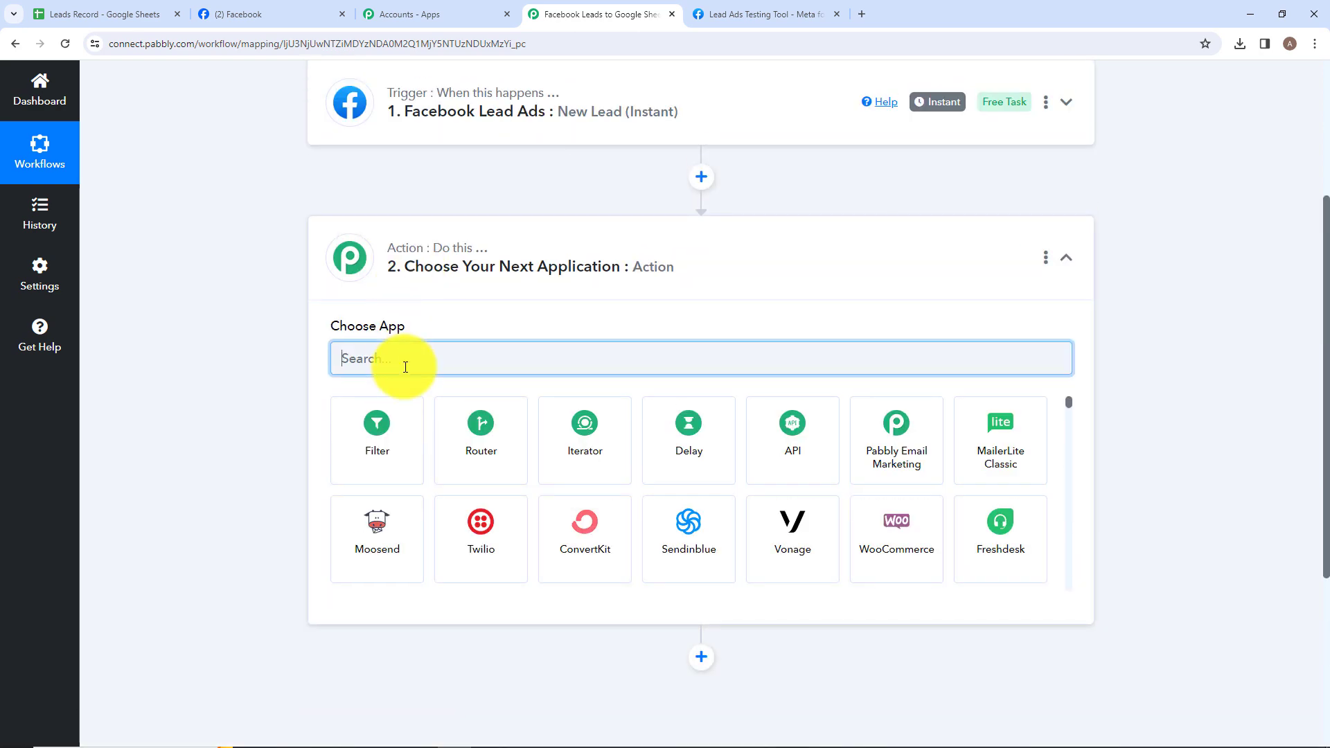
type("Goo")
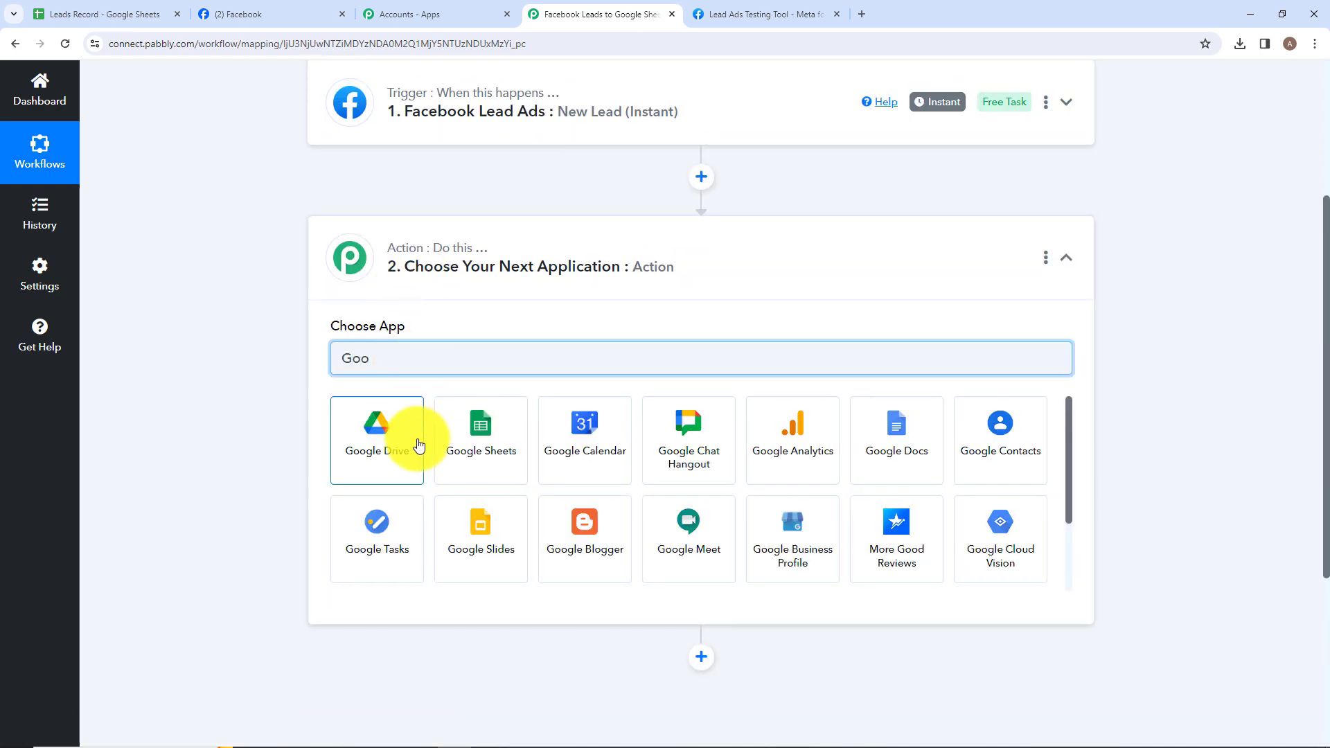
left_click(482, 441)
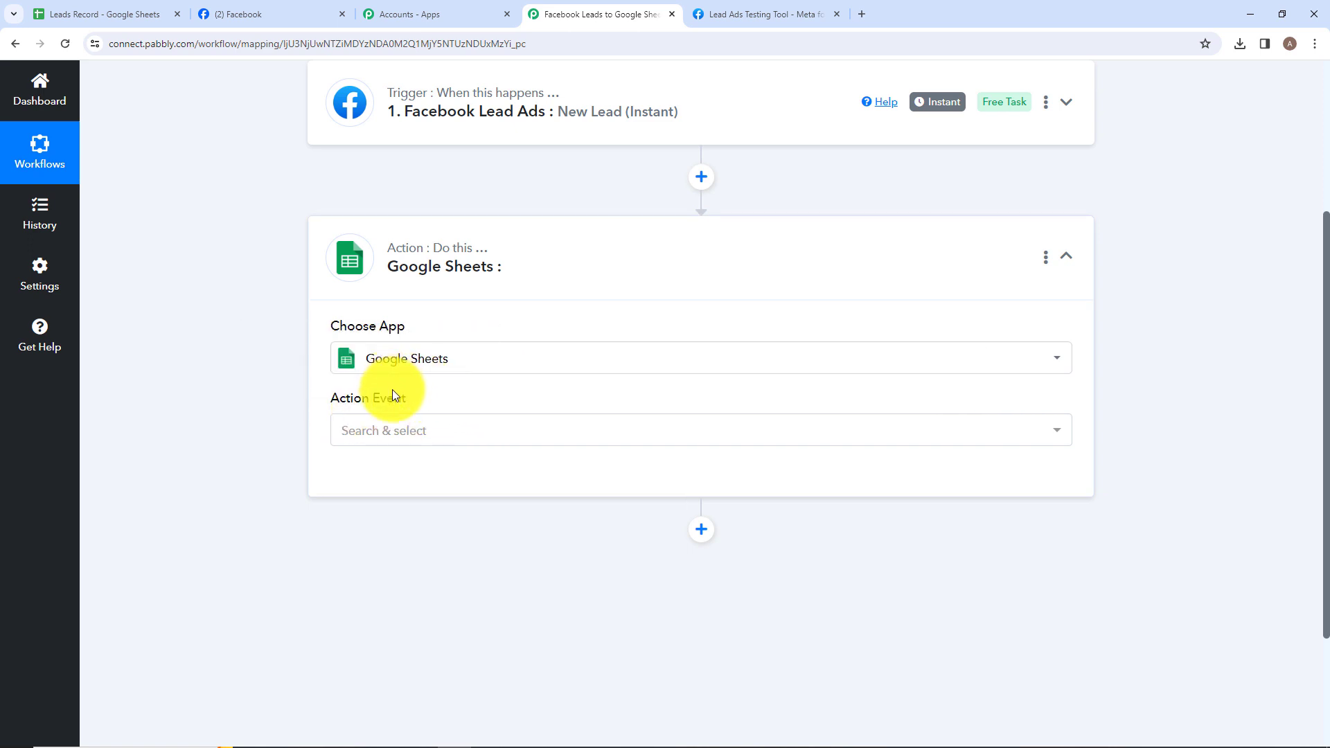
Set the Google Sheets action event to Add New Row
left_click(408, 430)
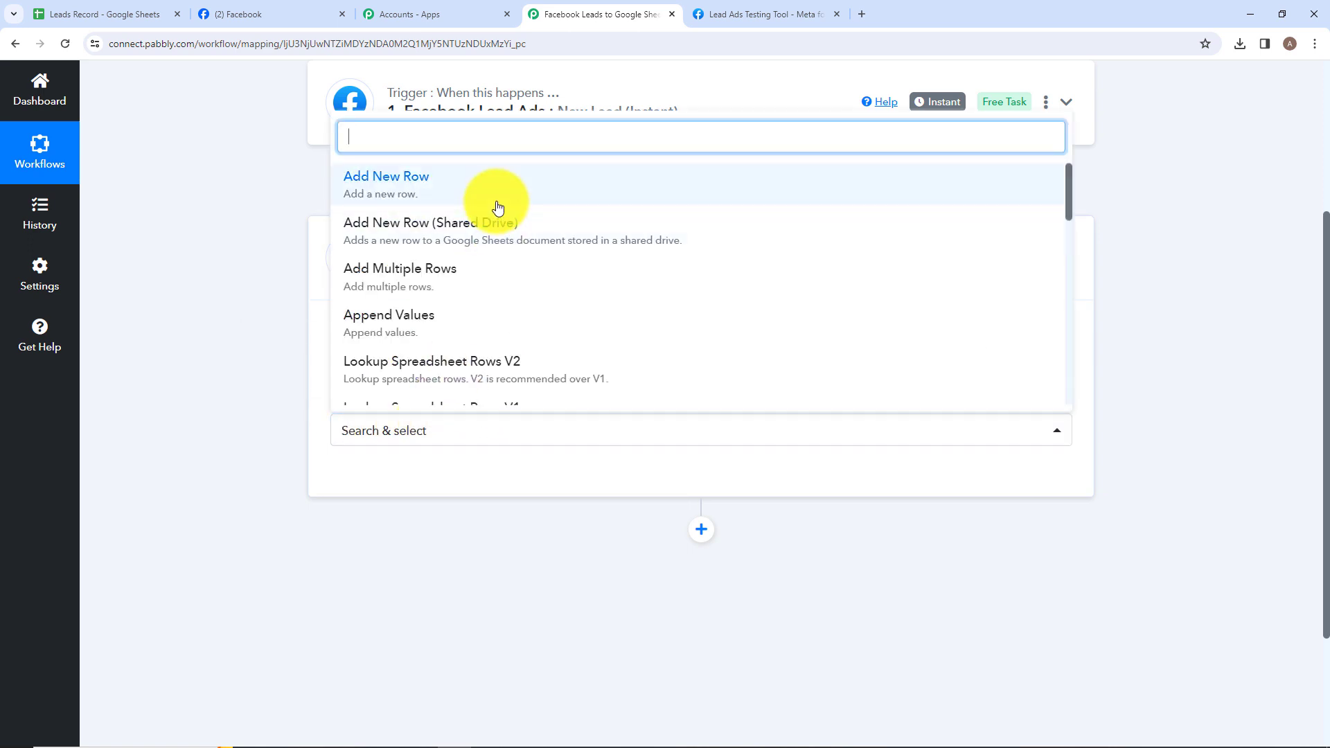
scroll(496, 208, "down", 6)
scroll(491, 297, "up", 6)
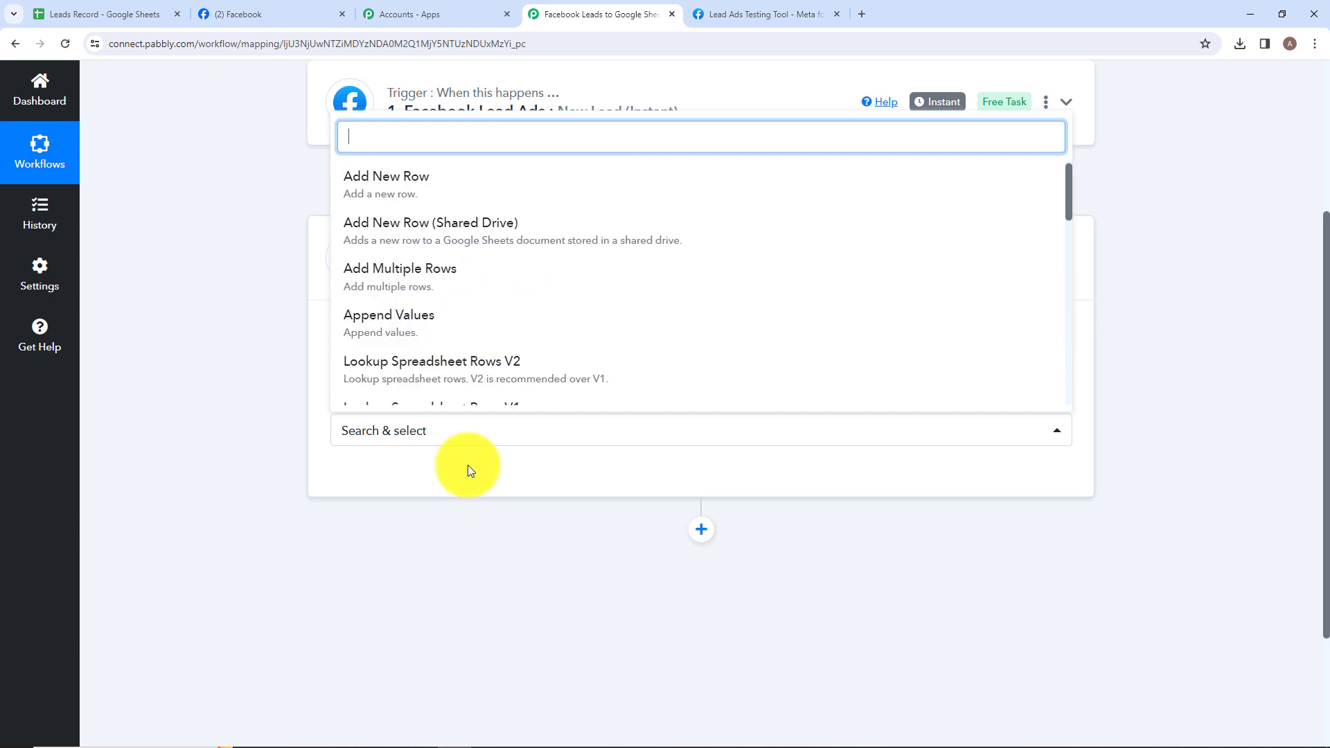
left_click(405, 190)
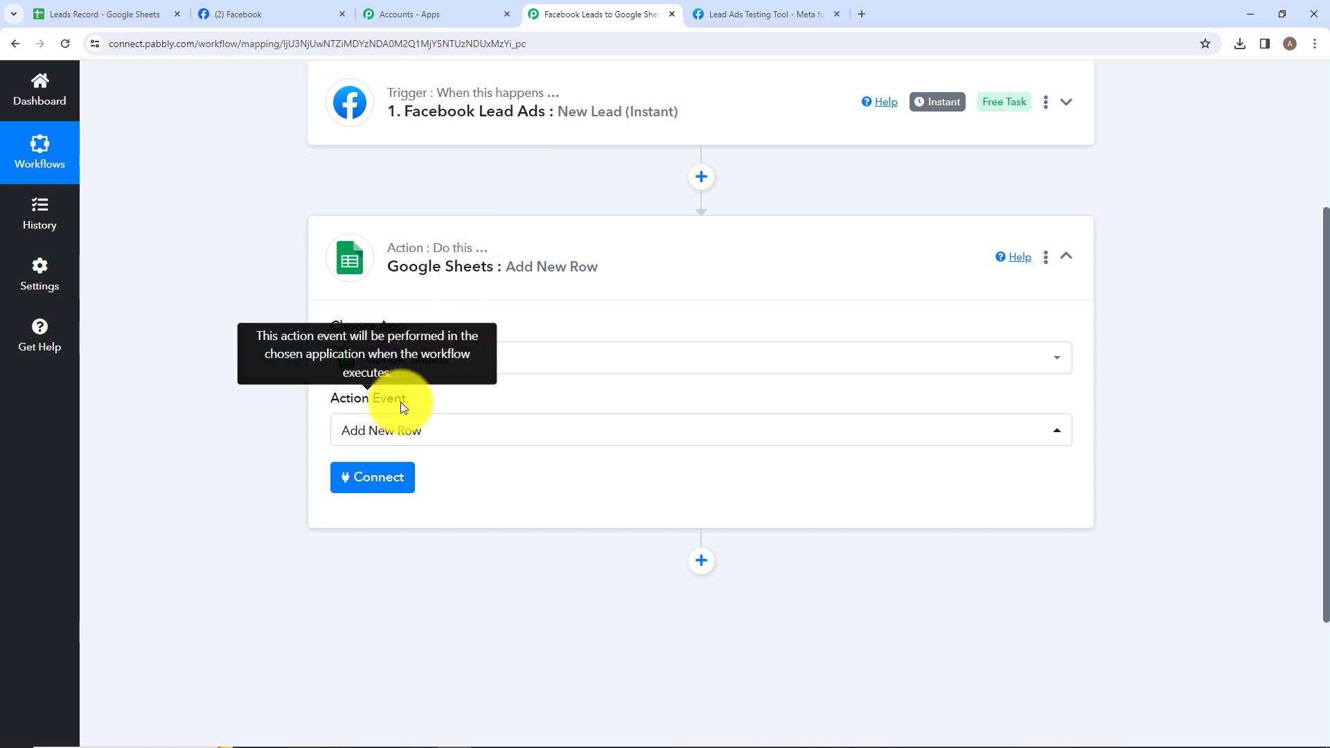
Add a new Google Sheets connection by signing in with the Google account and allowing Pabbly Connect access
left_click(369, 477)
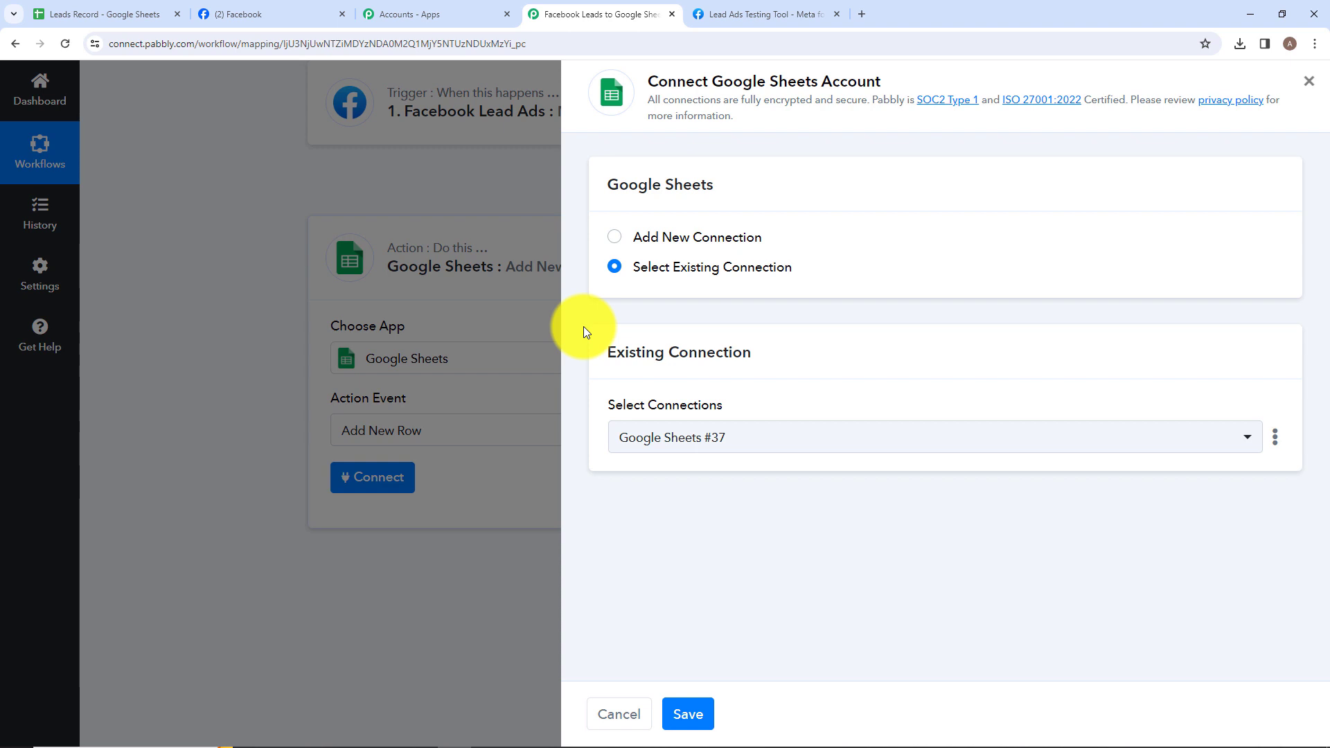
left_click(614, 237)
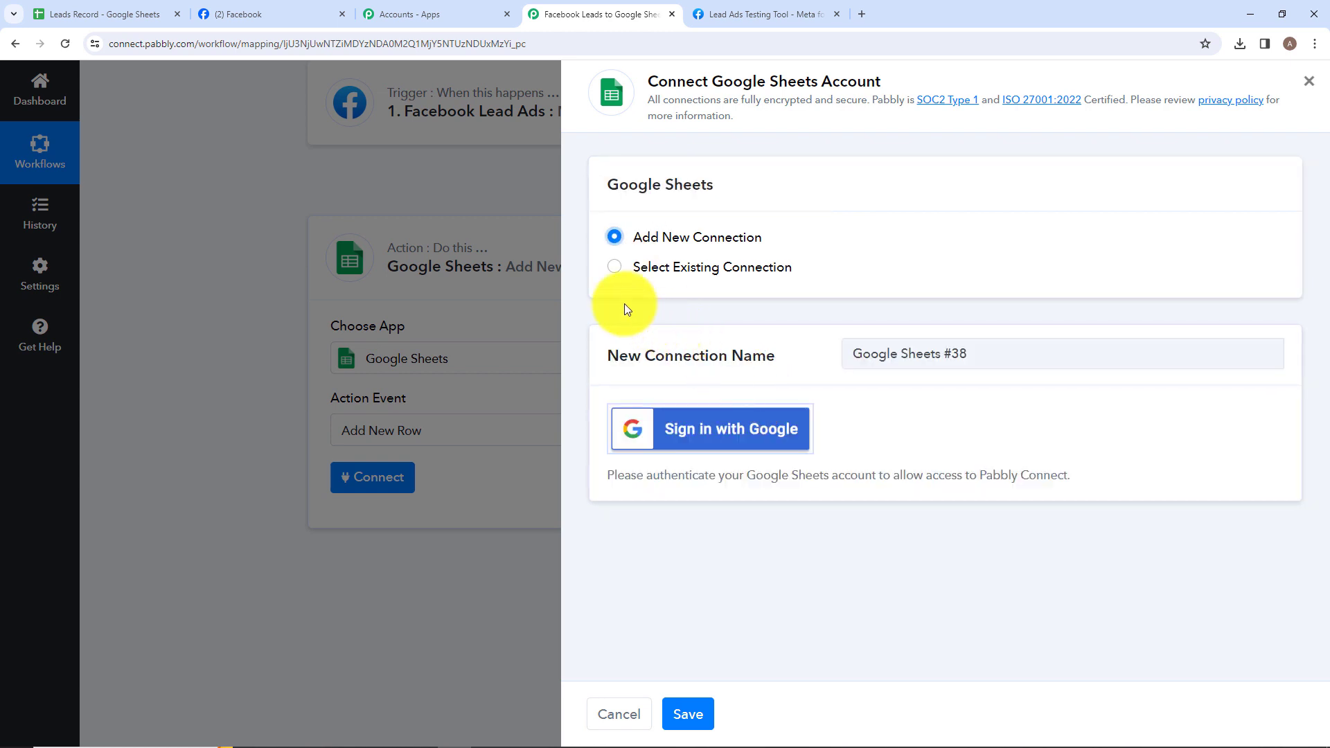
left_click(658, 436)
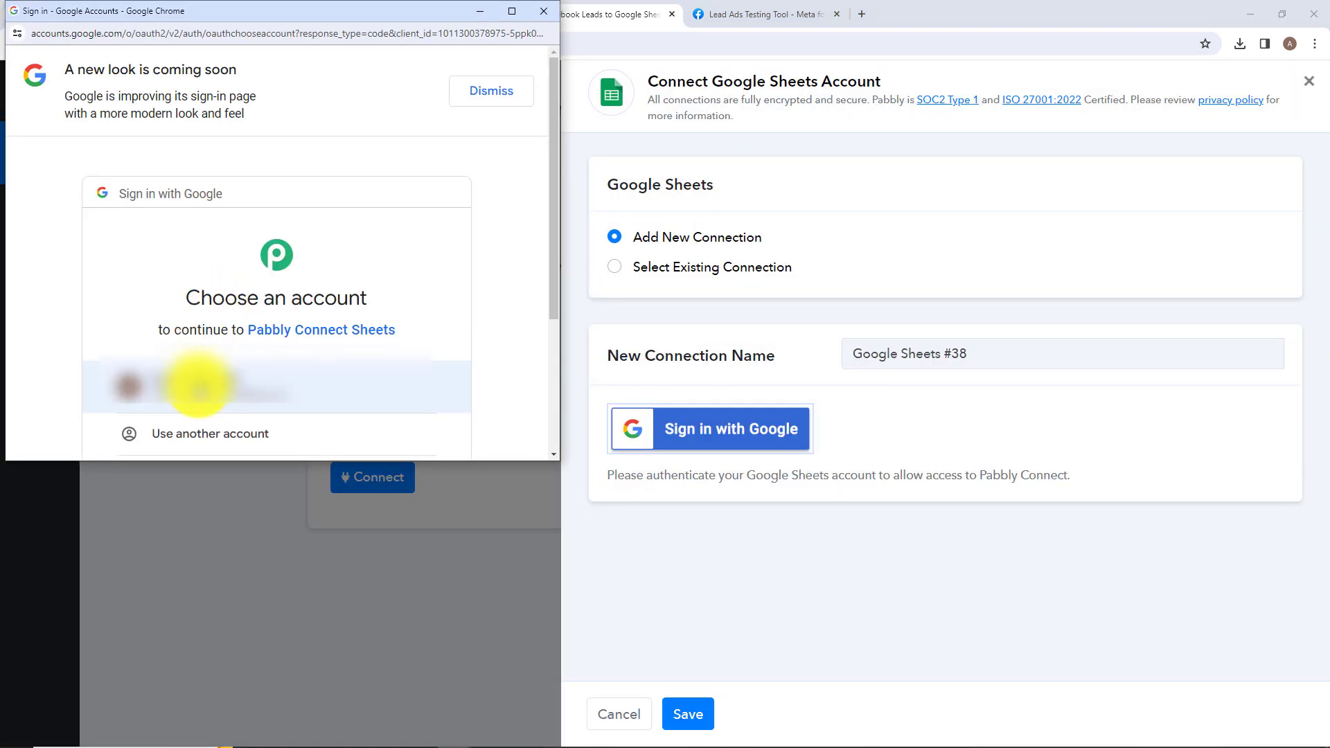
left_click(199, 386)
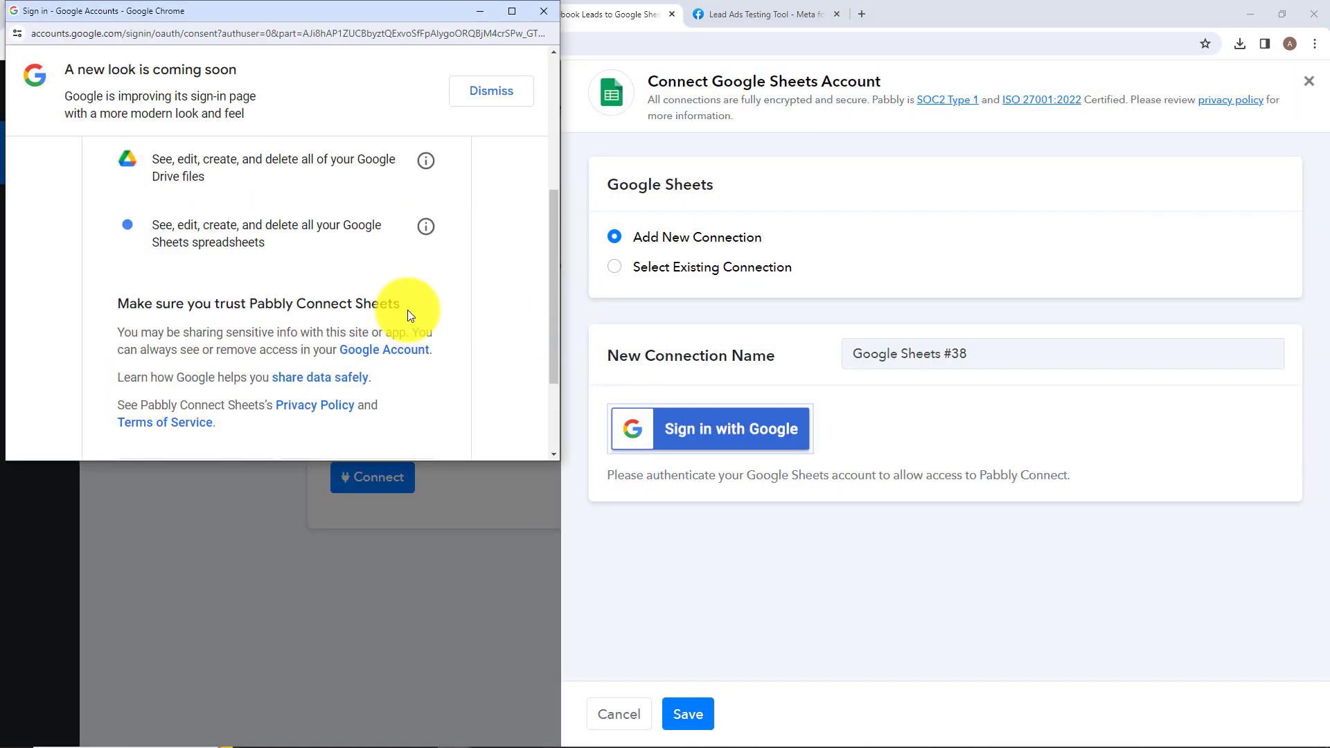
scroll(407, 309, "down", 2)
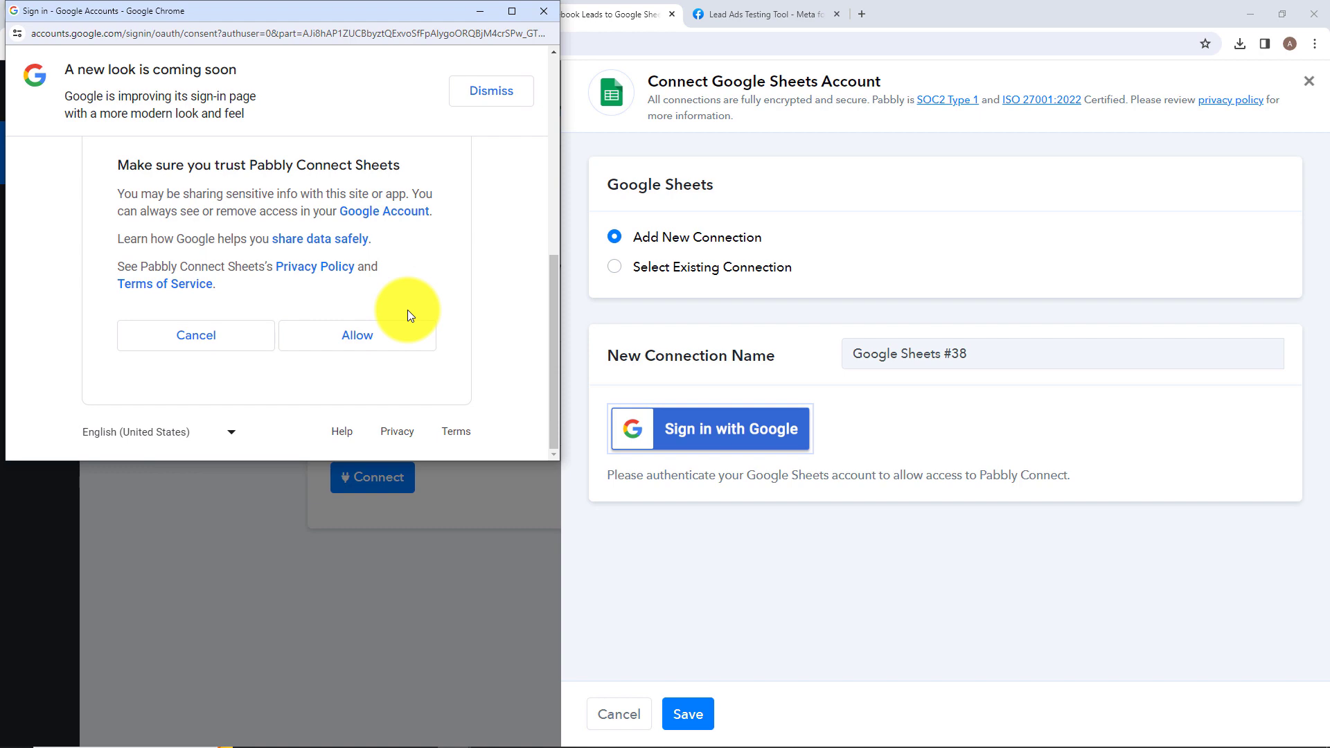
left_click(388, 339)
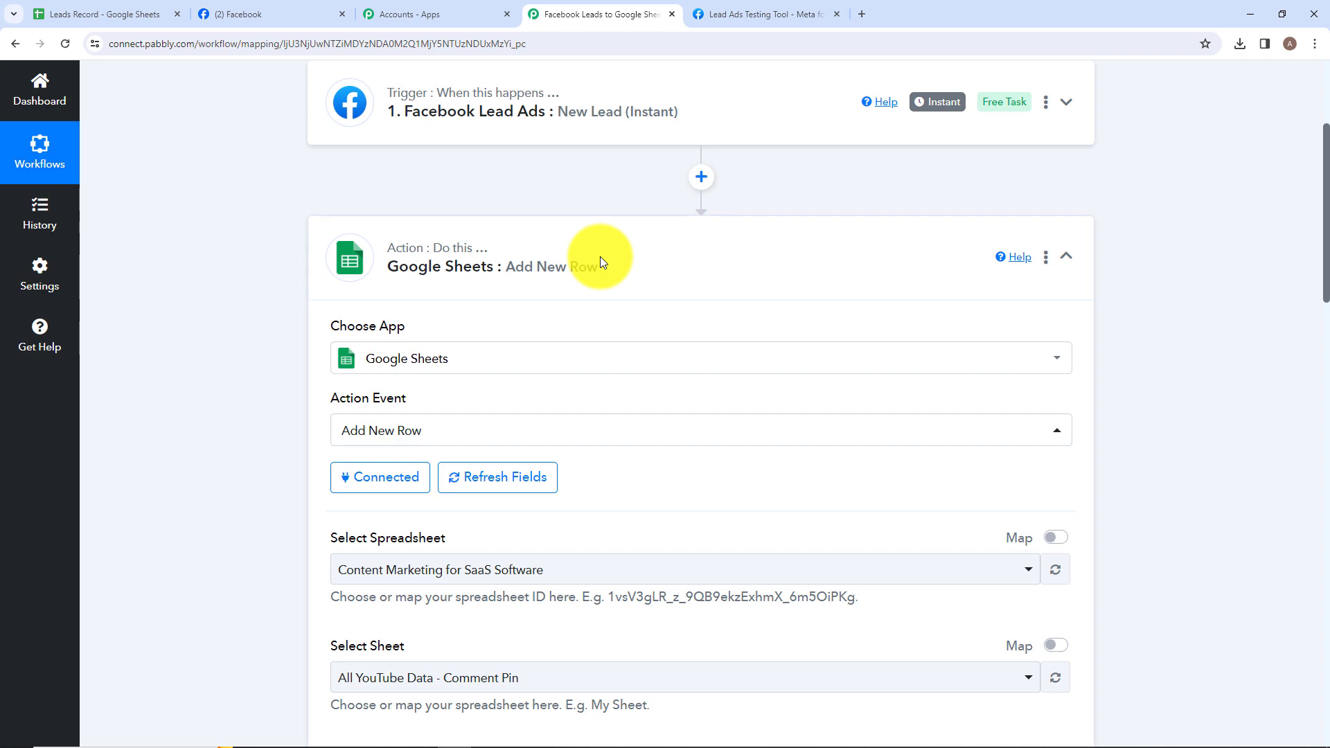
Select the Leads Record spreadsheet as the destination for the new row
scroll(600, 261, "down", 5)
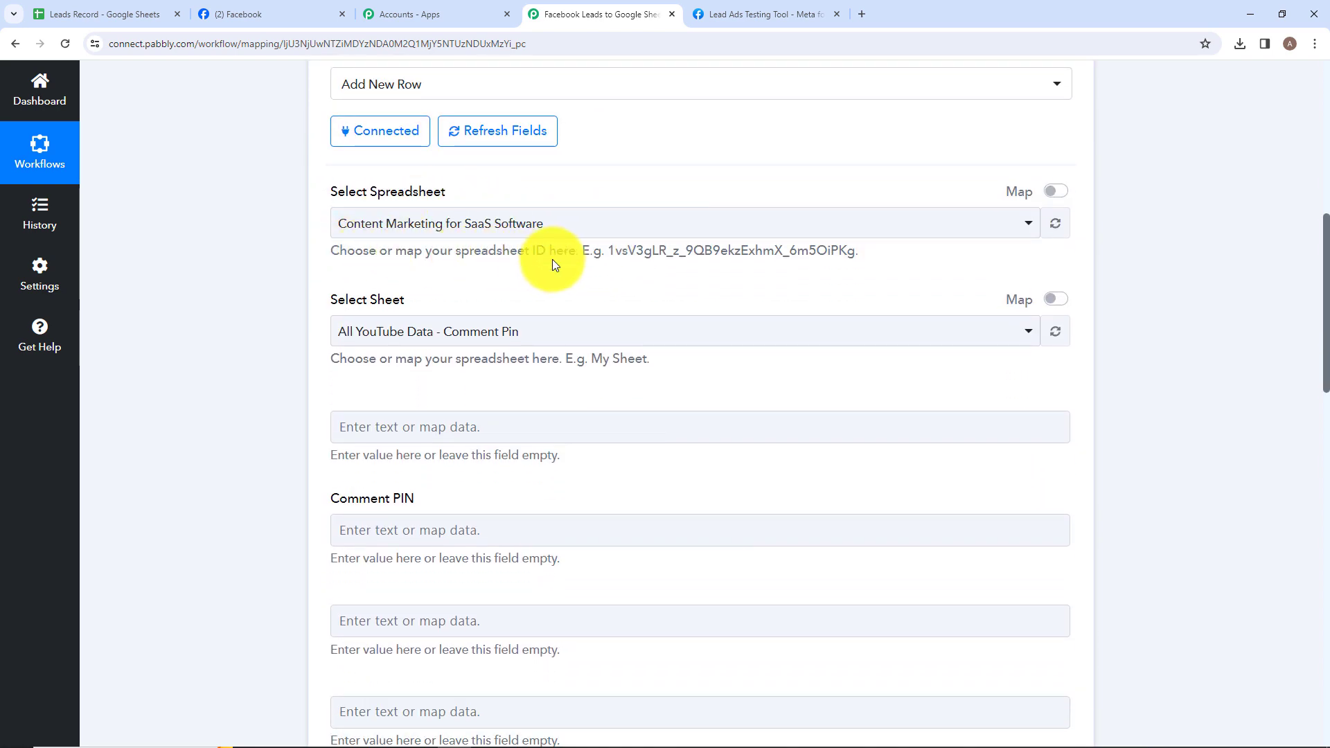
left_click(588, 223)
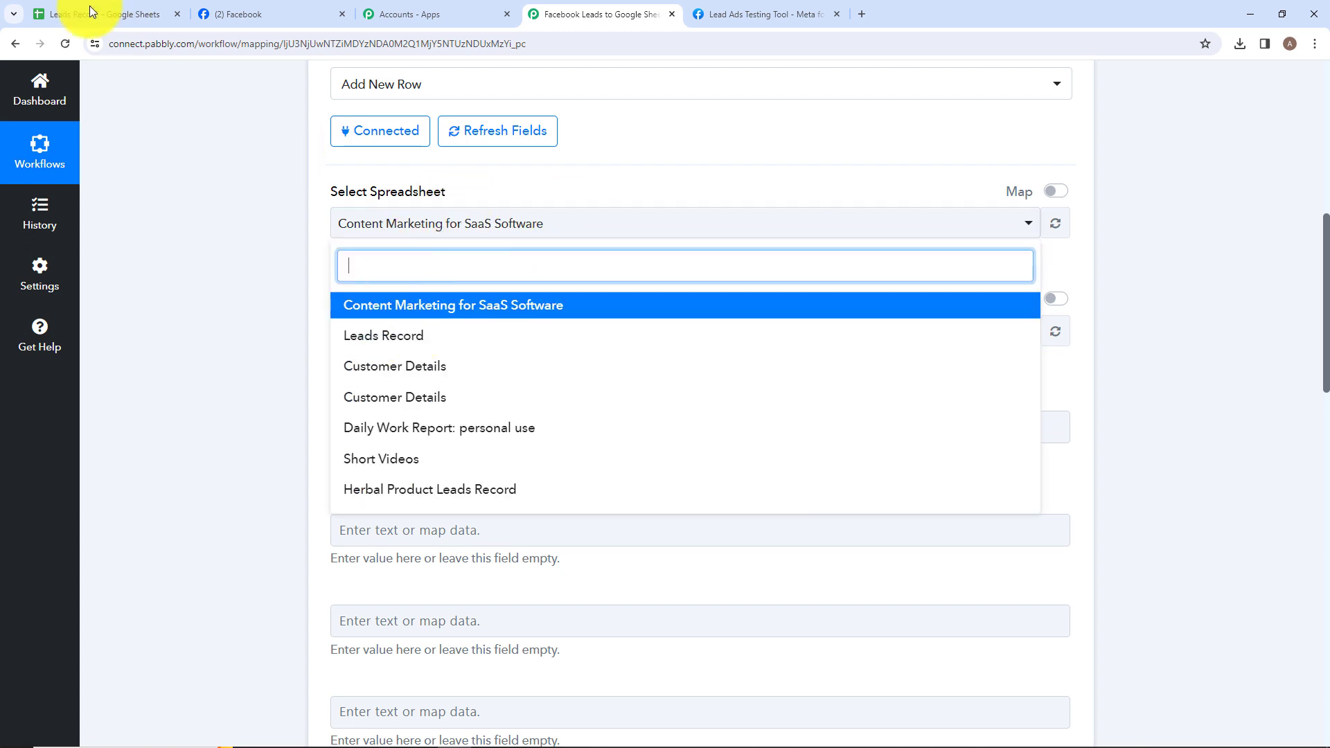
left_click(408, 335)
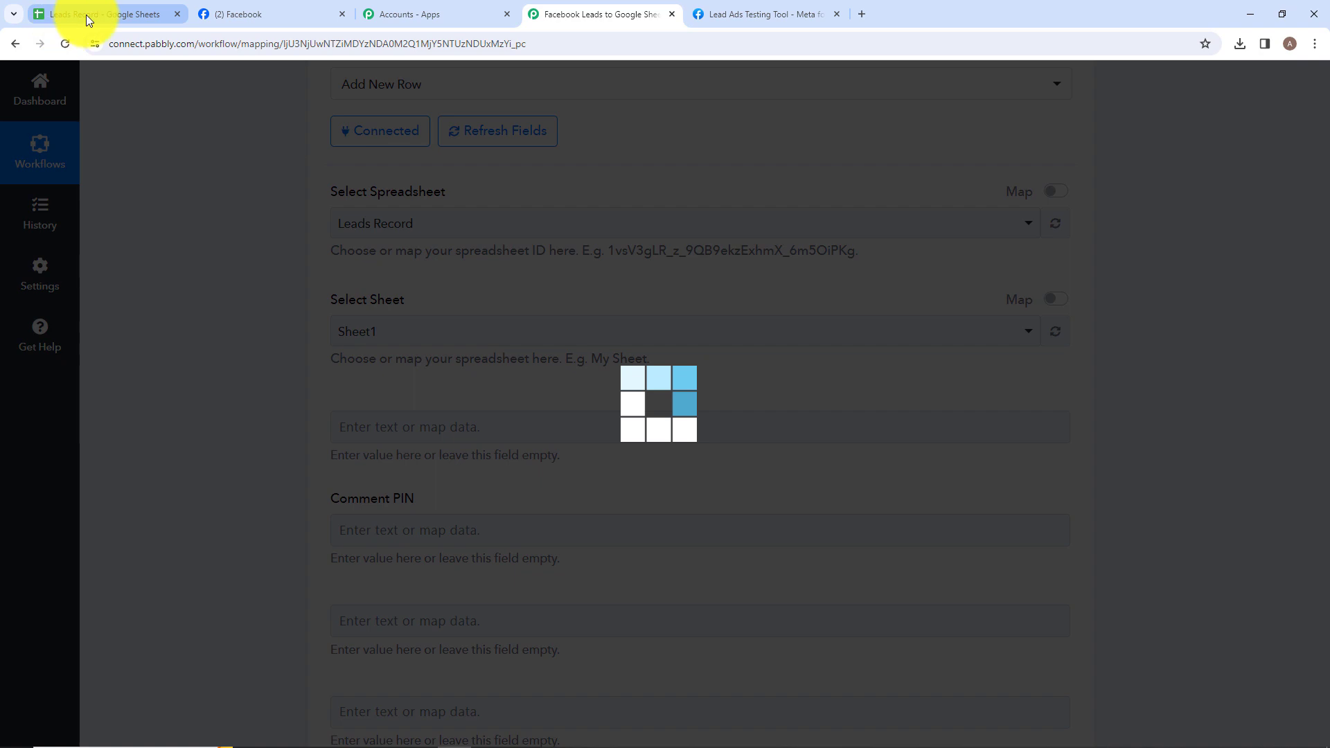
Compare the sheet name, column headings and sample row in the Leads Record spreadsheet with the action's mapping fields
left_click(86, 14)
left_click(651, 15)
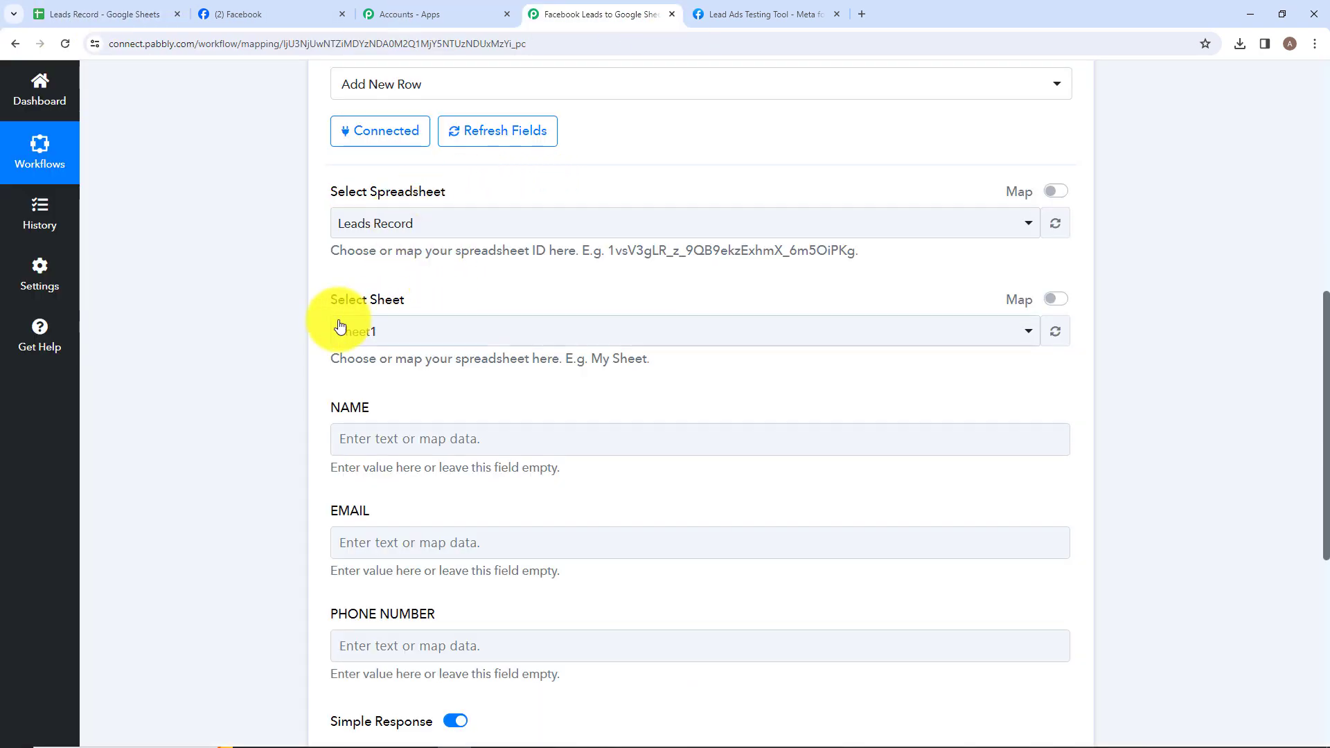
left_click(123, 19)
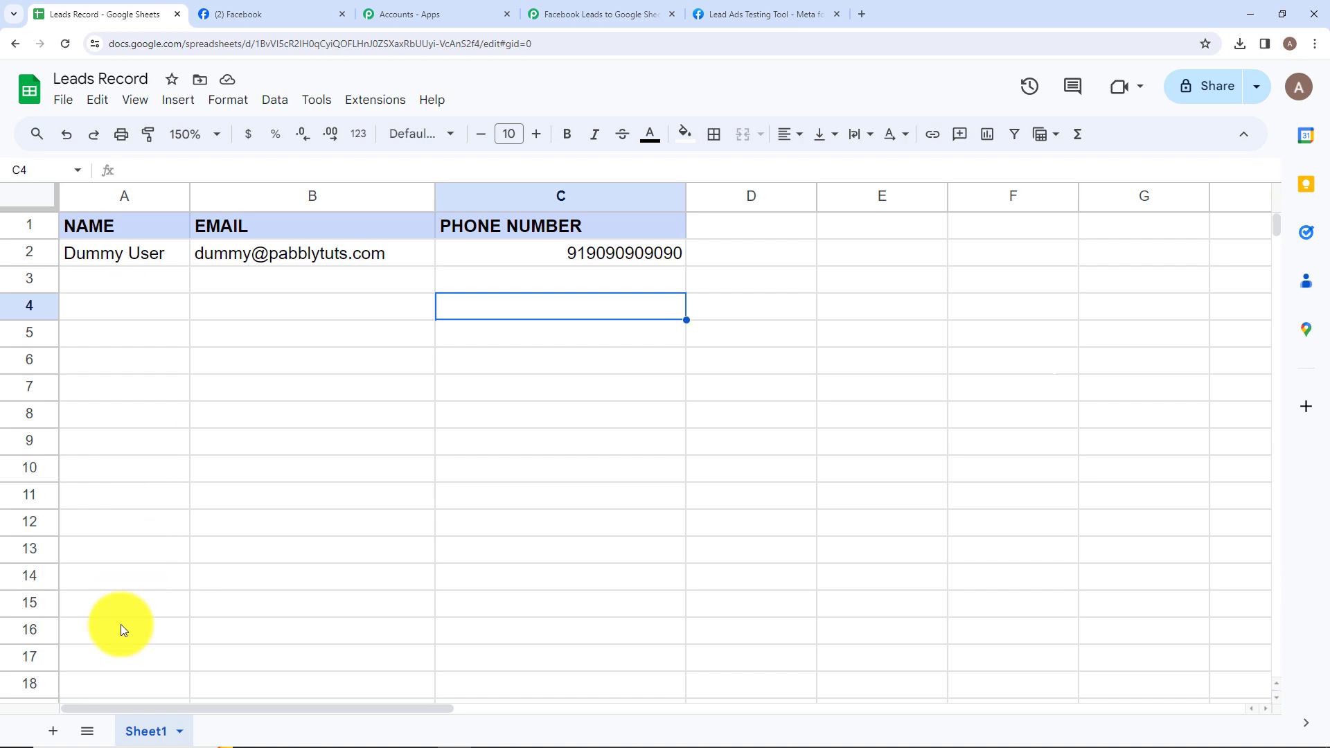
left_click(612, 14)
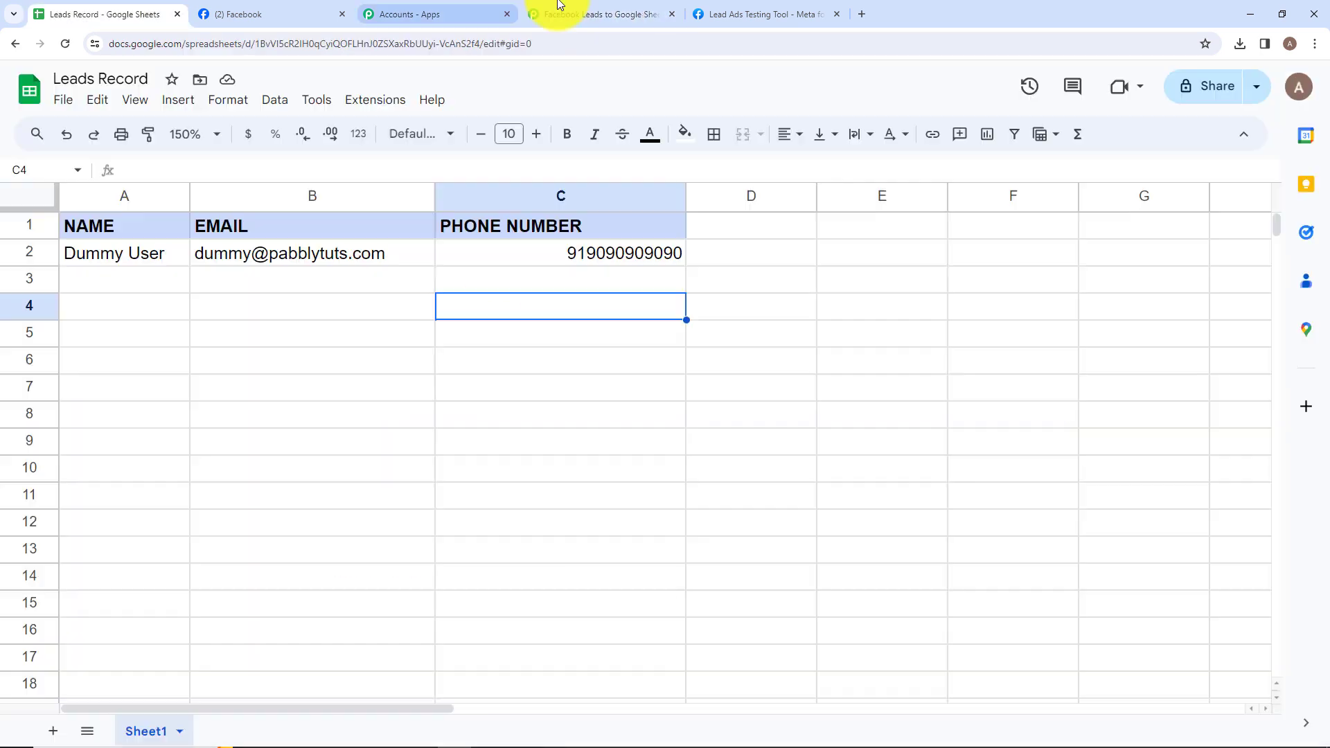
left_click(528, 11)
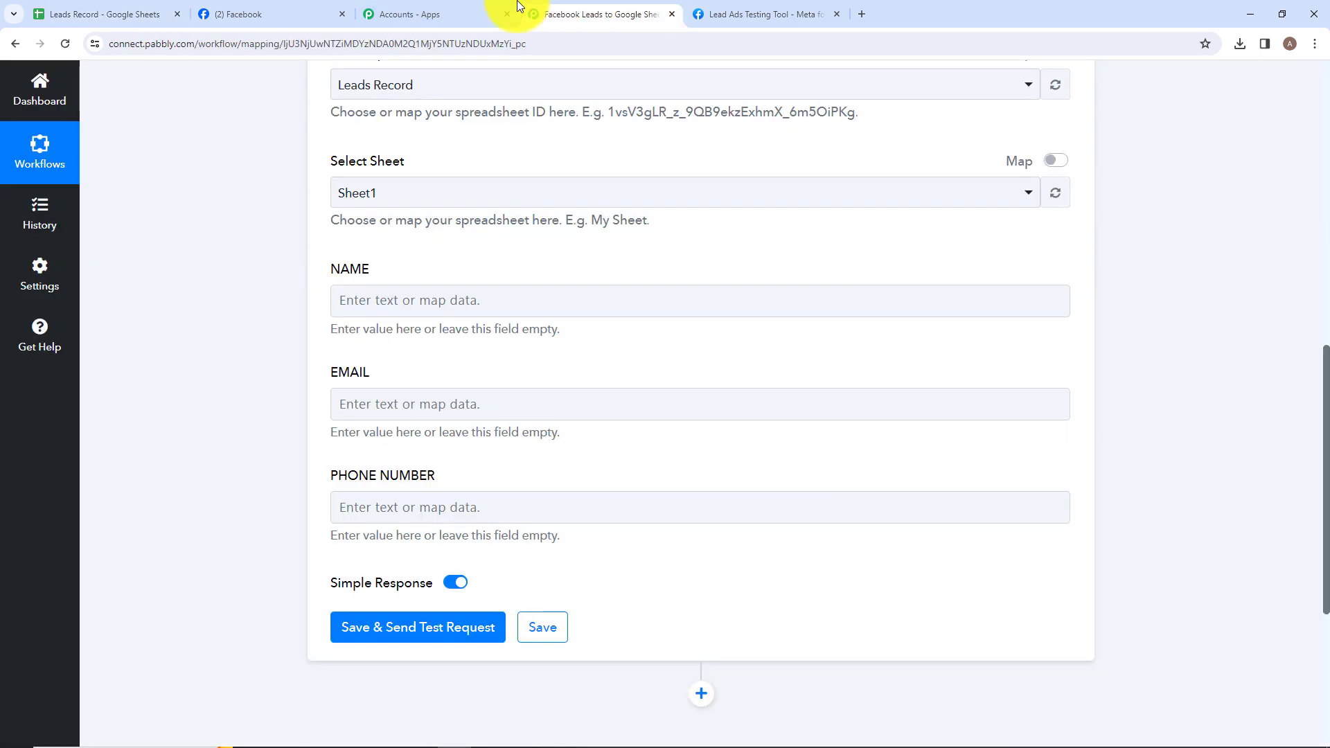
left_click(90, 13)
left_click(85, 260)
left_click(291, 253)
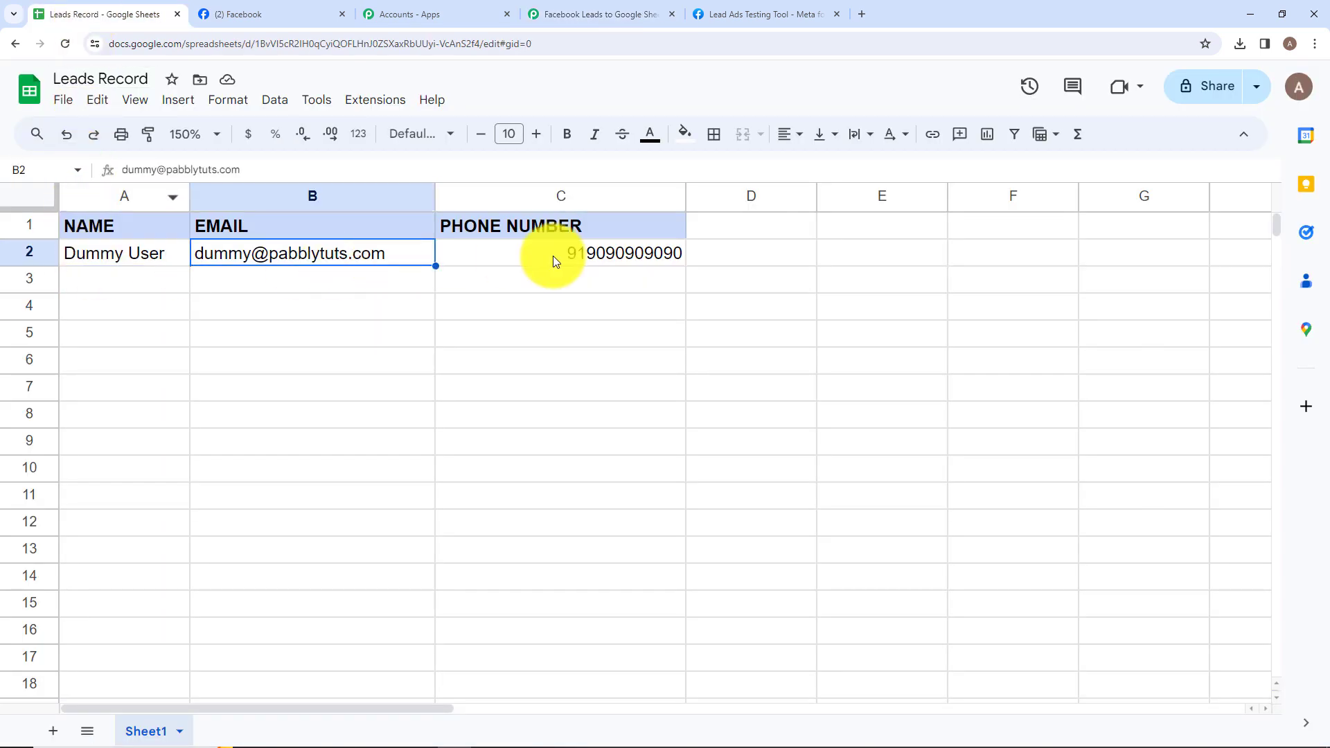
left_click(551, 258)
left_click(589, 14)
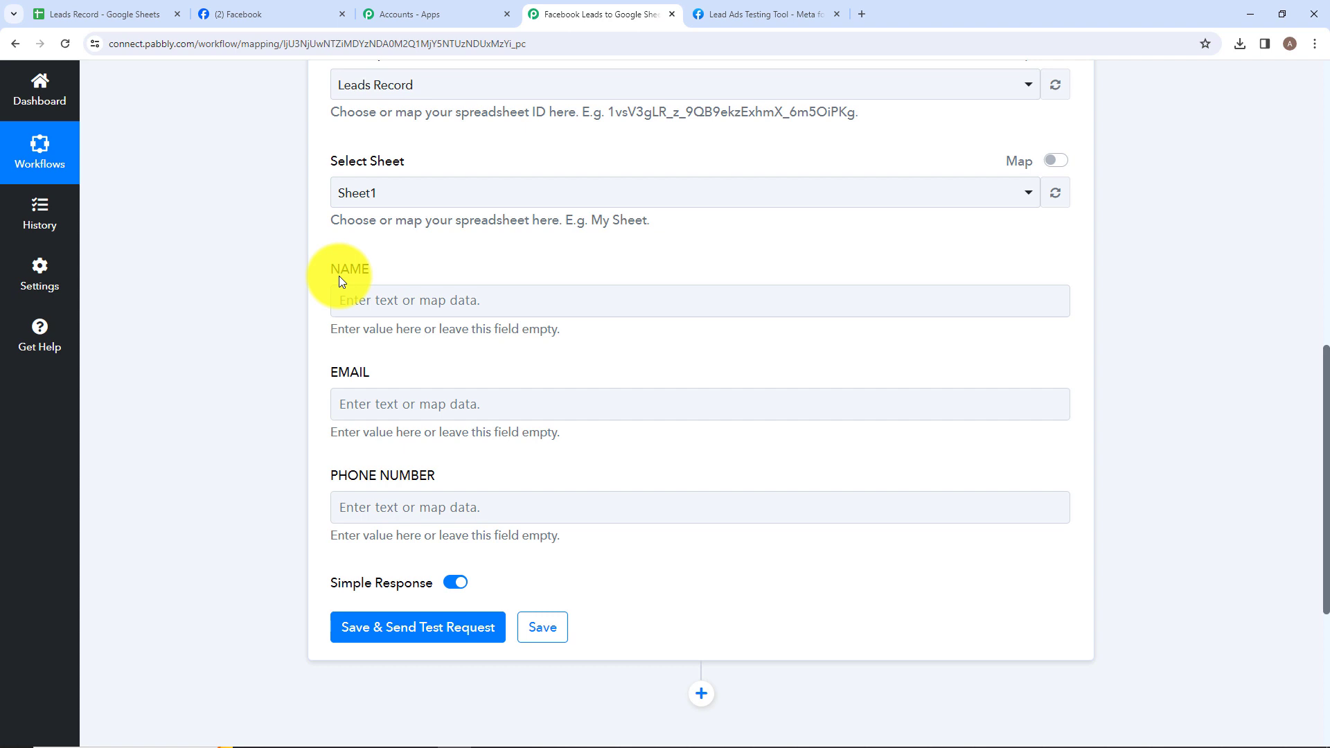
left_click(68, 11)
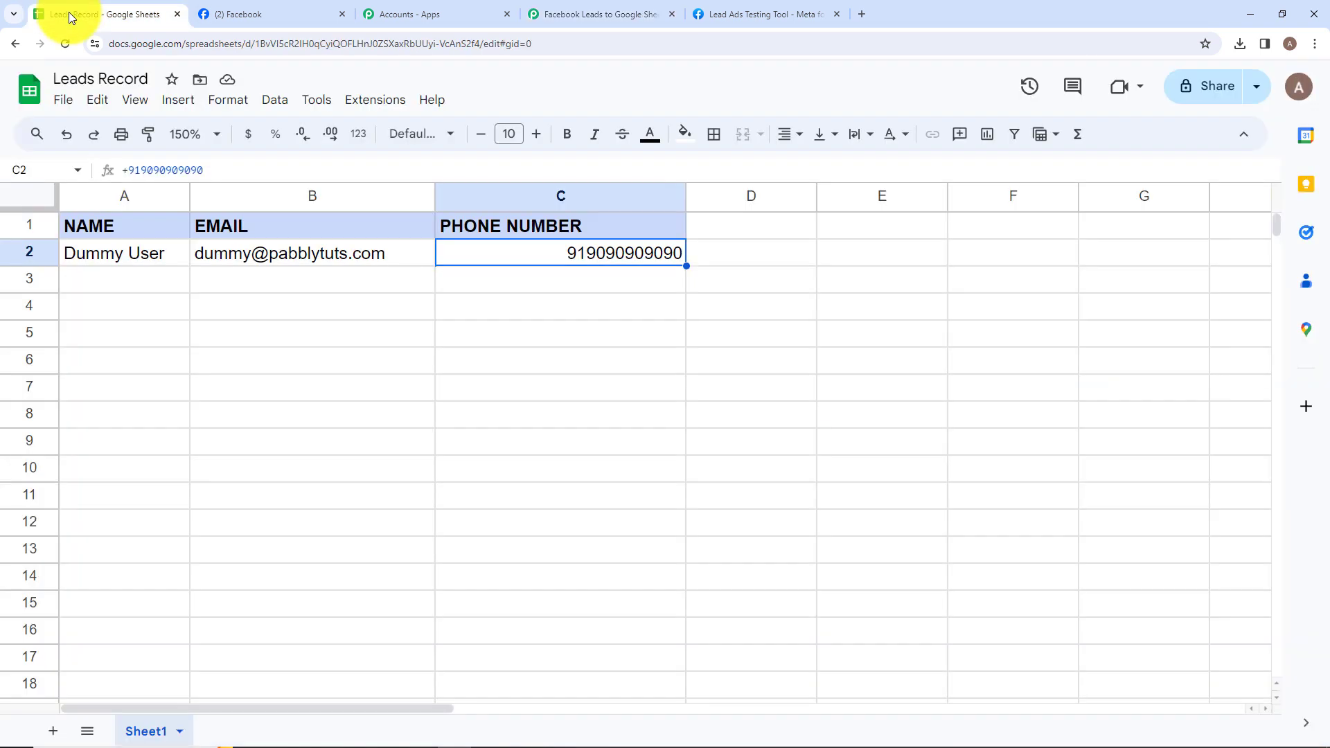
left_click(108, 255)
left_click(359, 254)
left_click(455, 257)
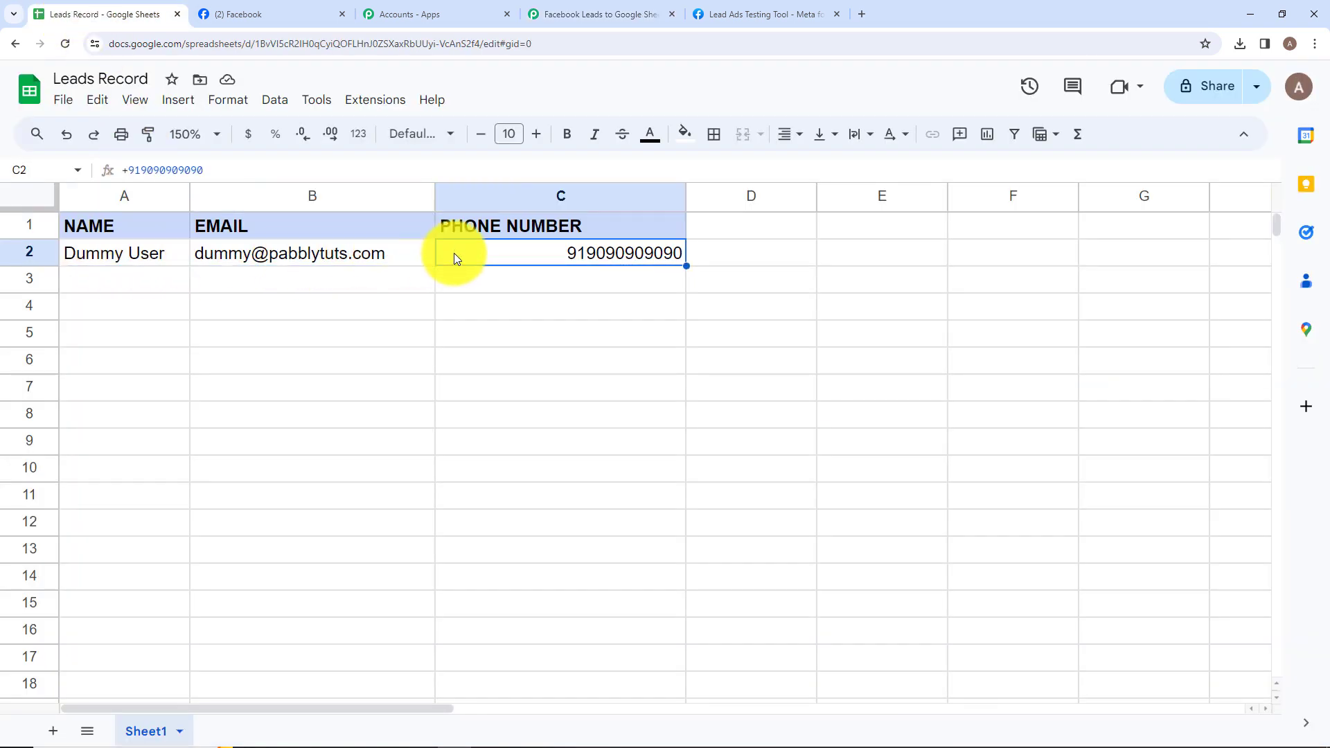
left_click(595, 14)
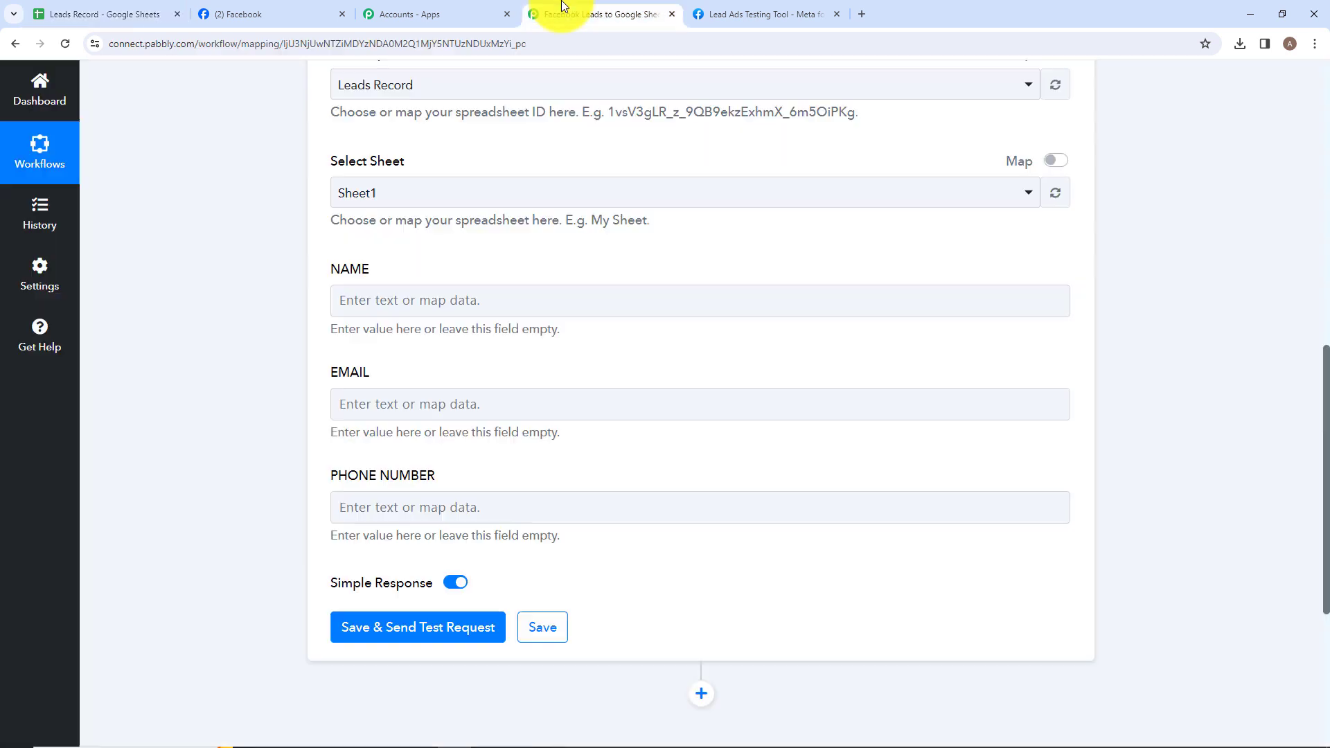
Map the NAME field to Res4 Full Name from the Facebook Lead Ads trigger
left_click(456, 289)
left_click(423, 412)
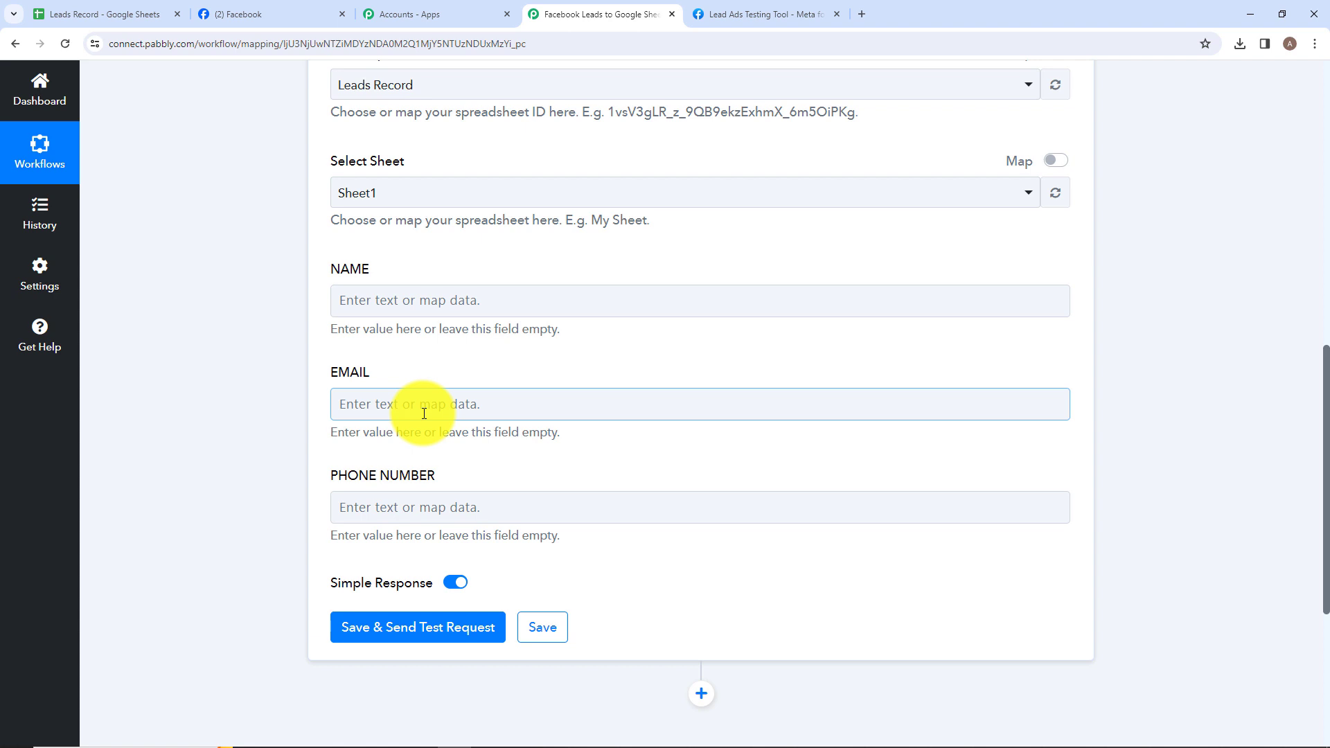
left_click(365, 303)
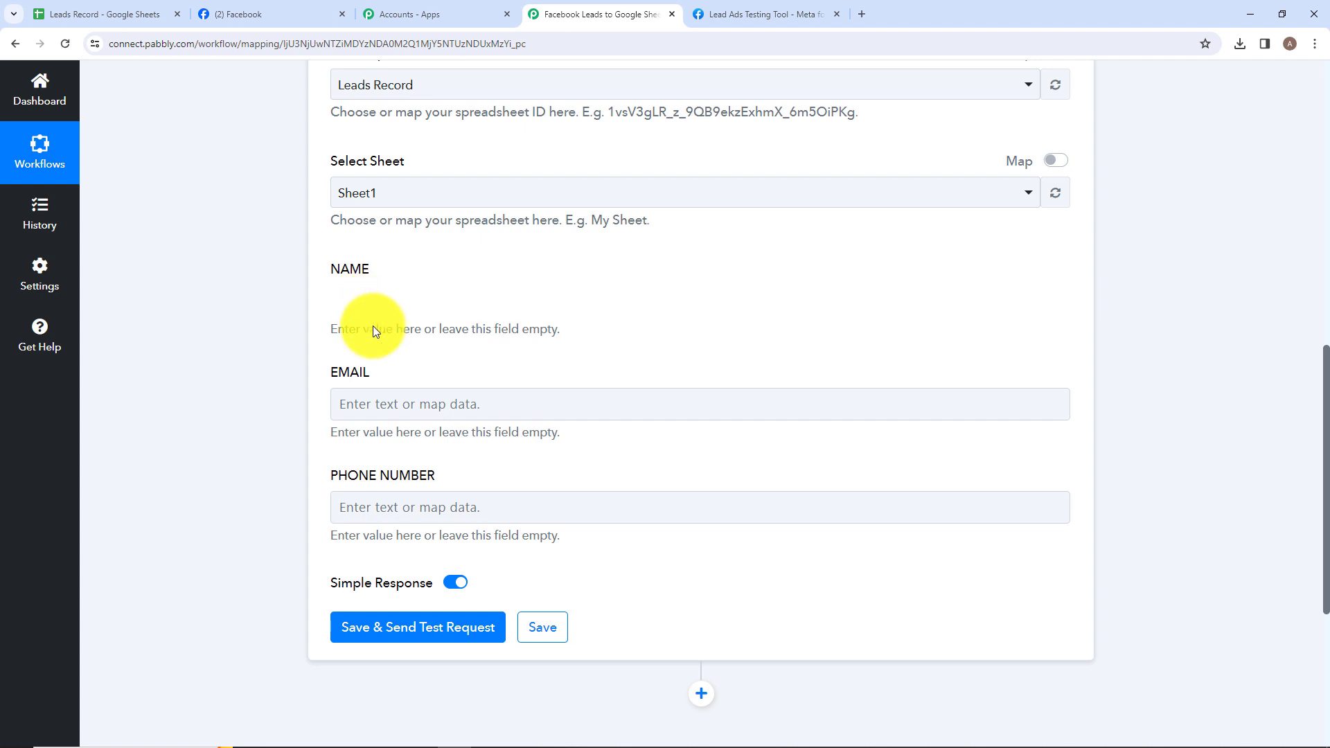
left_click(425, 435)
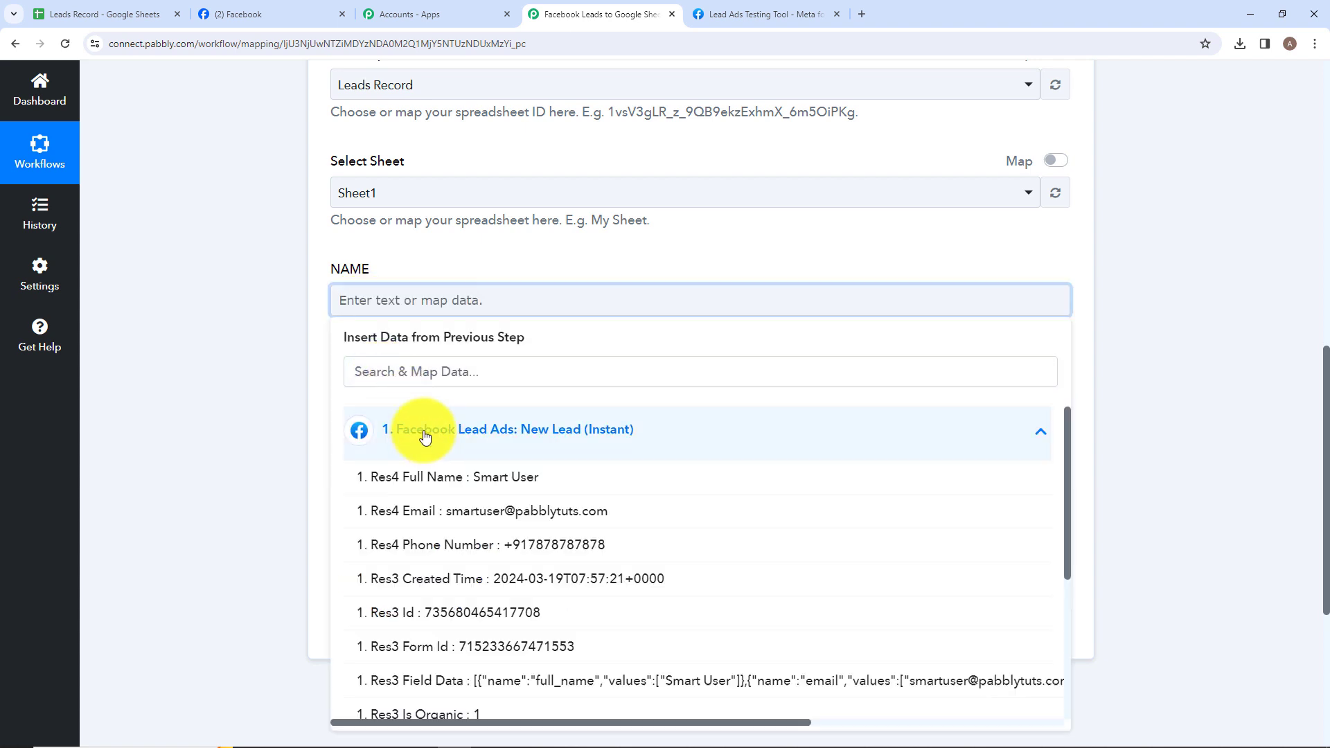
left_click(442, 485)
Map the EMAIL field to Res4 Email from the Facebook Lead Ads trigger
left_click(445, 411)
left_click(483, 541)
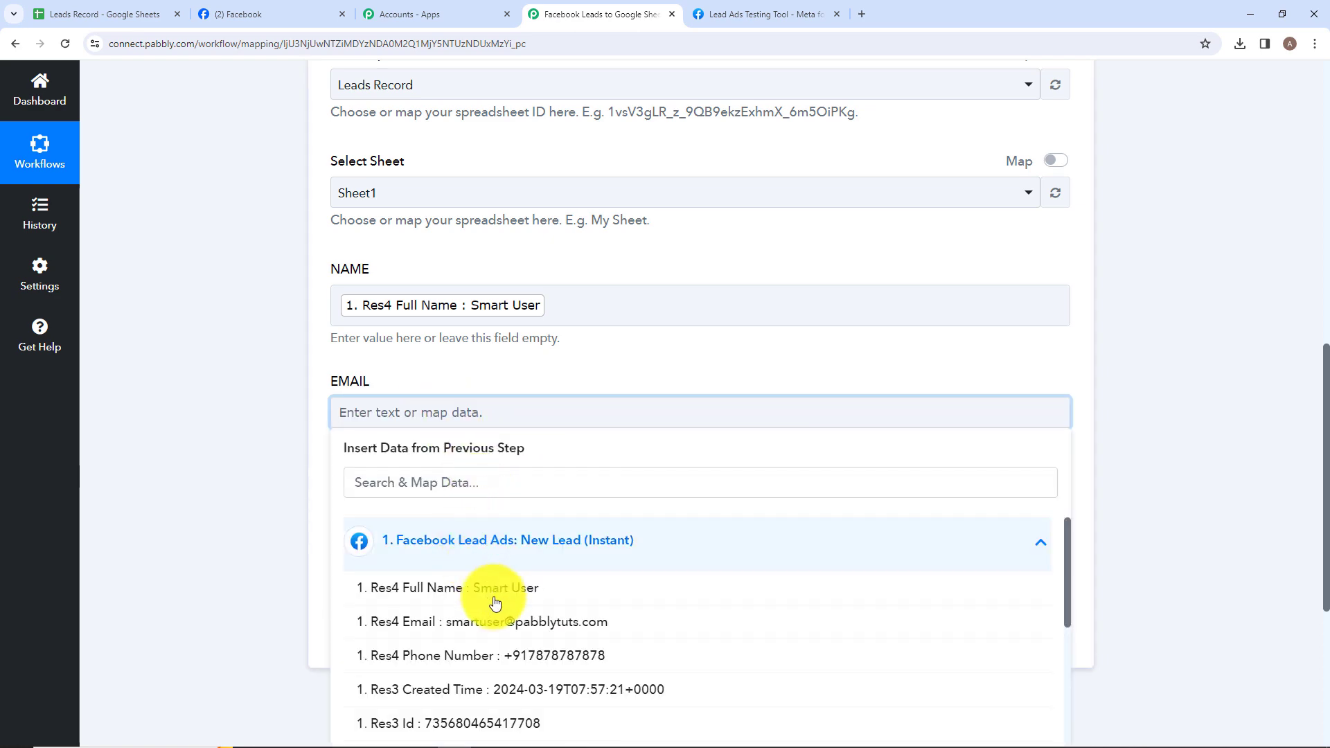
left_click(496, 621)
left_click(173, 547)
Map the PHONE NUMBER field to Res4 Phone Number from the Facebook Lead Ads trigger
scroll(484, 311, "down", 3)
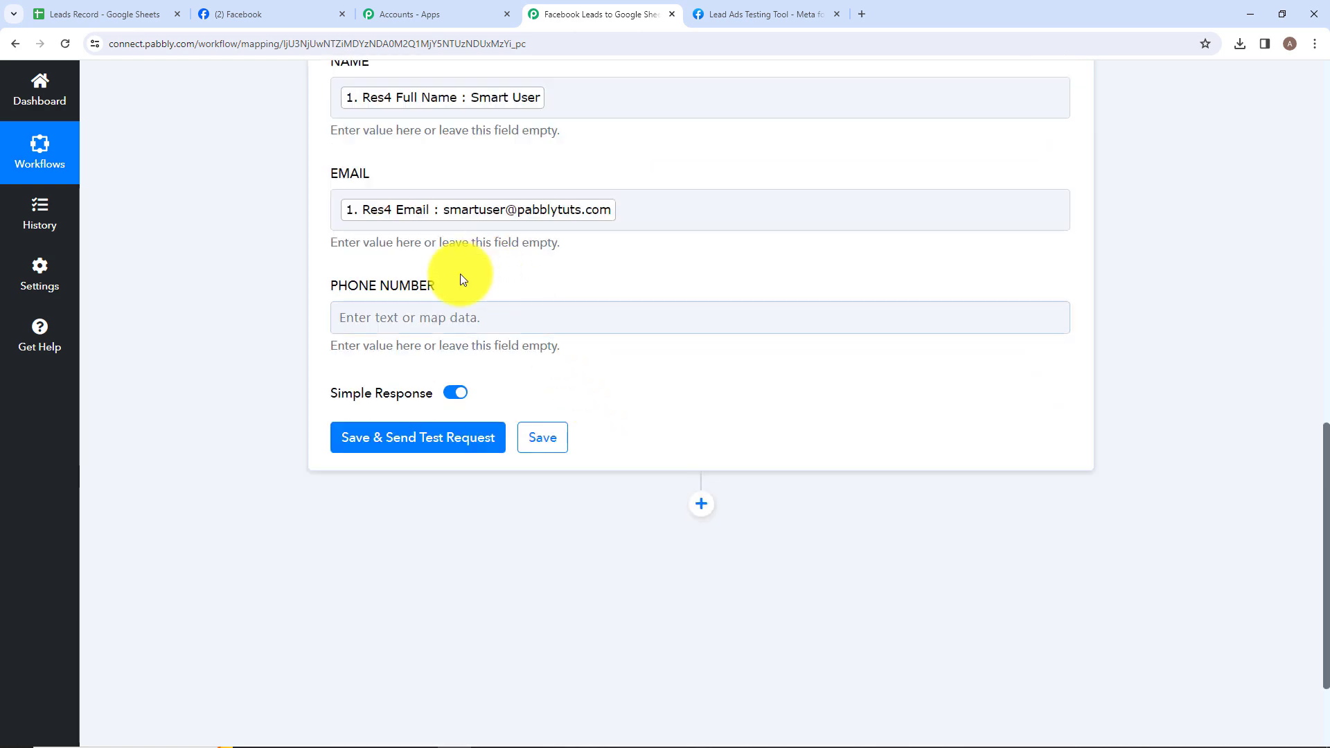
left_click(438, 322)
left_click(451, 447)
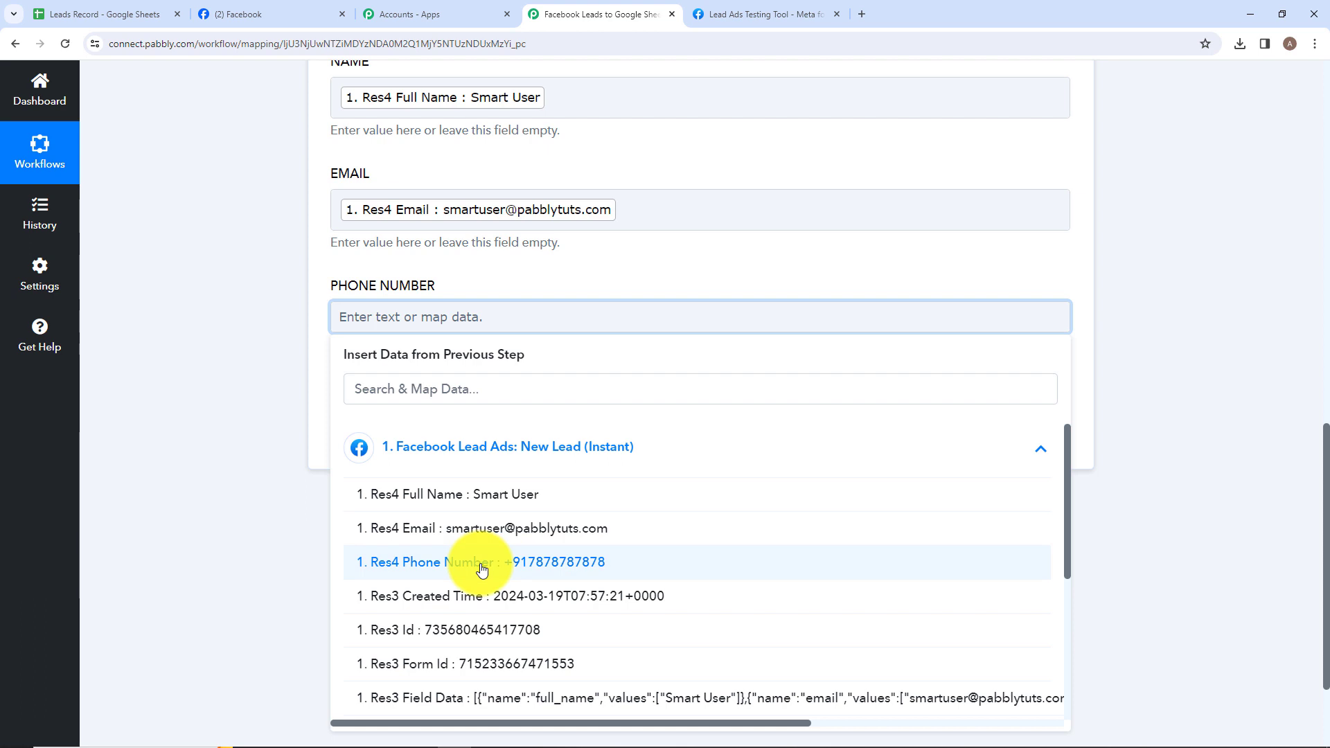
left_click(483, 569)
left_click(297, 524)
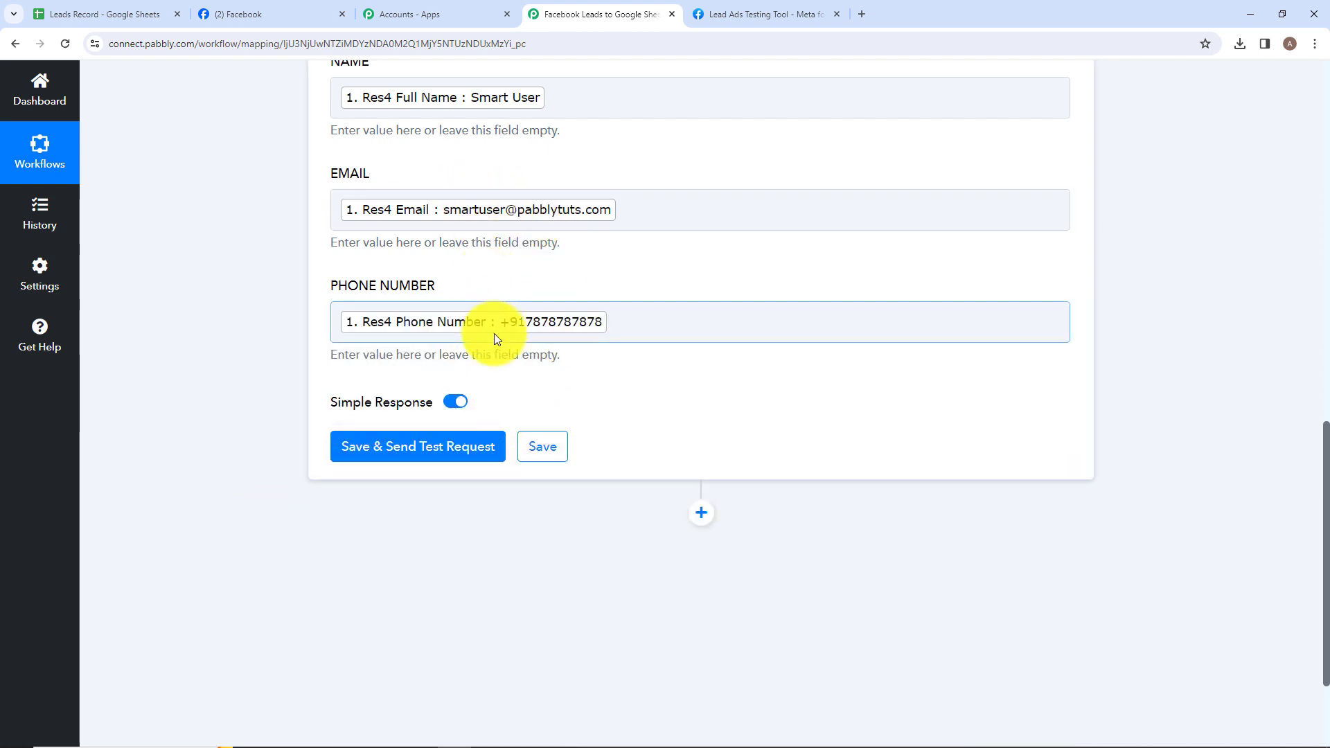
Save the Google Sheets action with a test request and check the added lead in row 3 of the Leads Record sheet
left_click(393, 448)
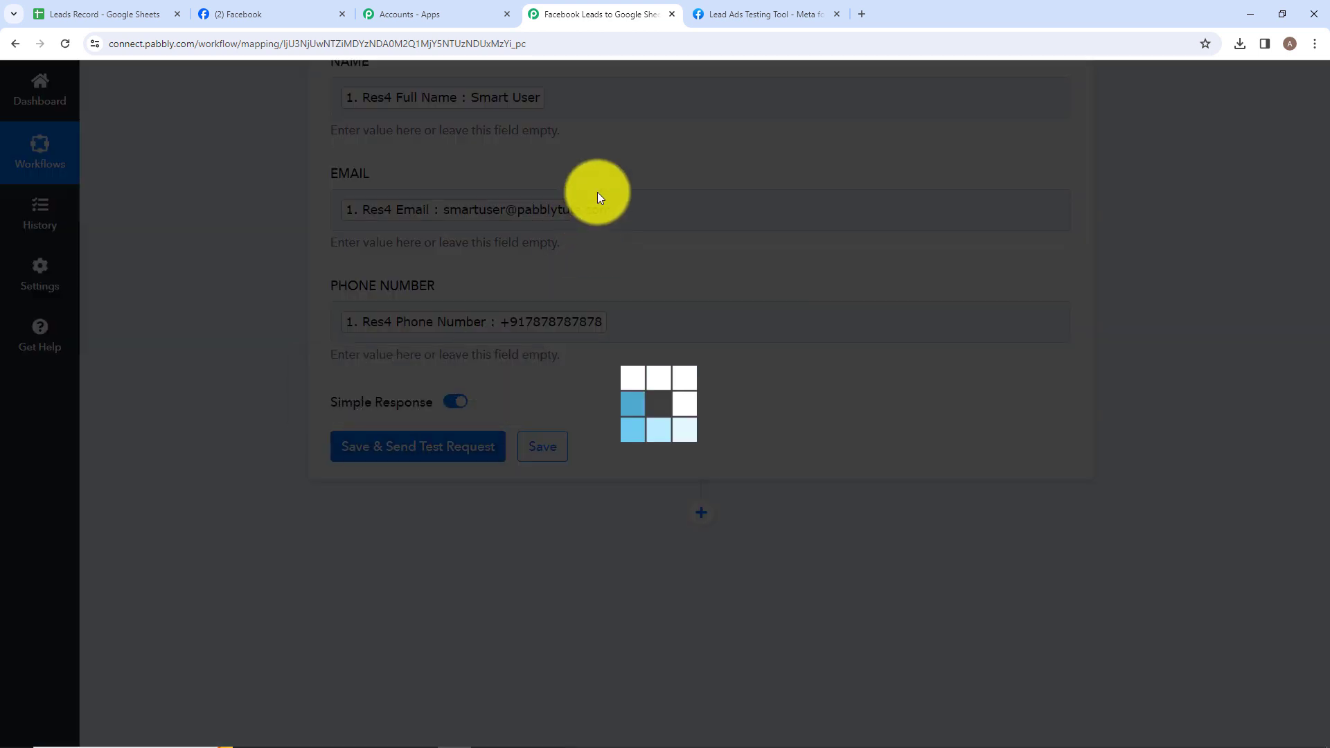
scroll(550, 302, "down", 4)
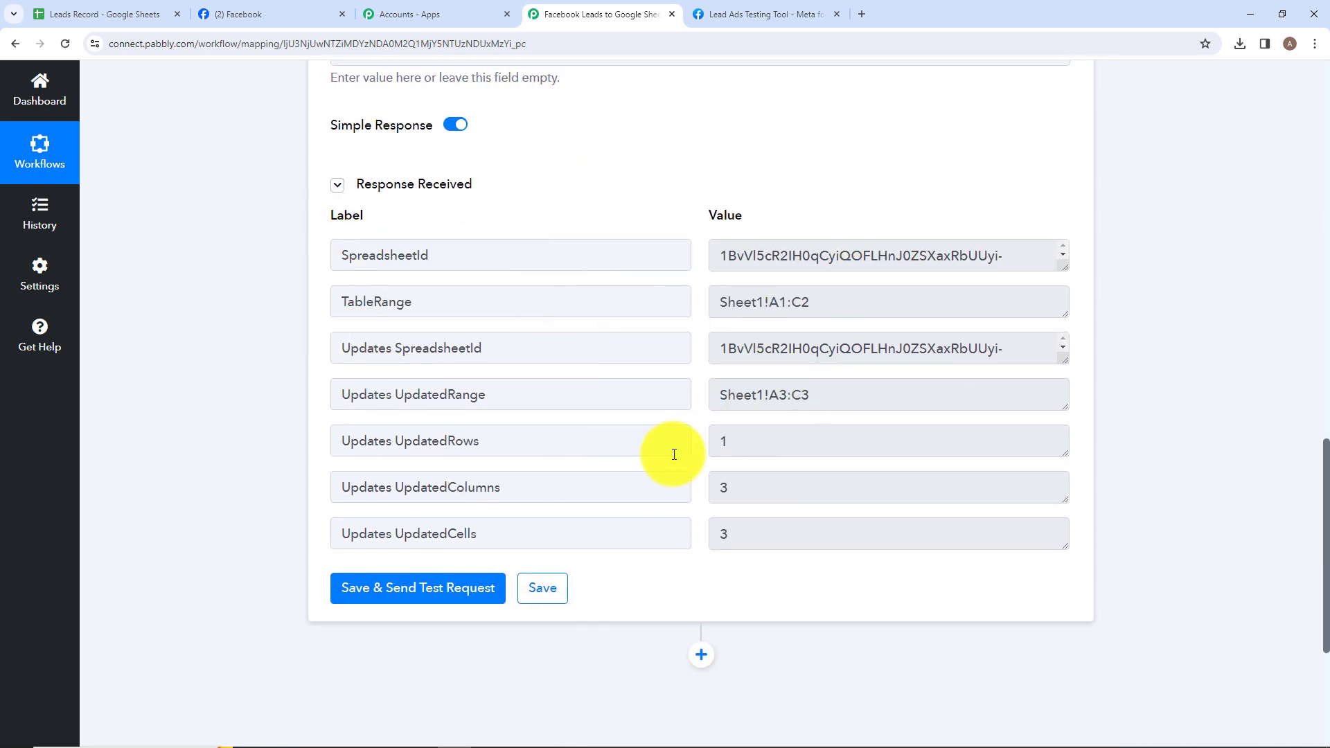
left_click(123, 13)
left_click(117, 285)
left_click(227, 281)
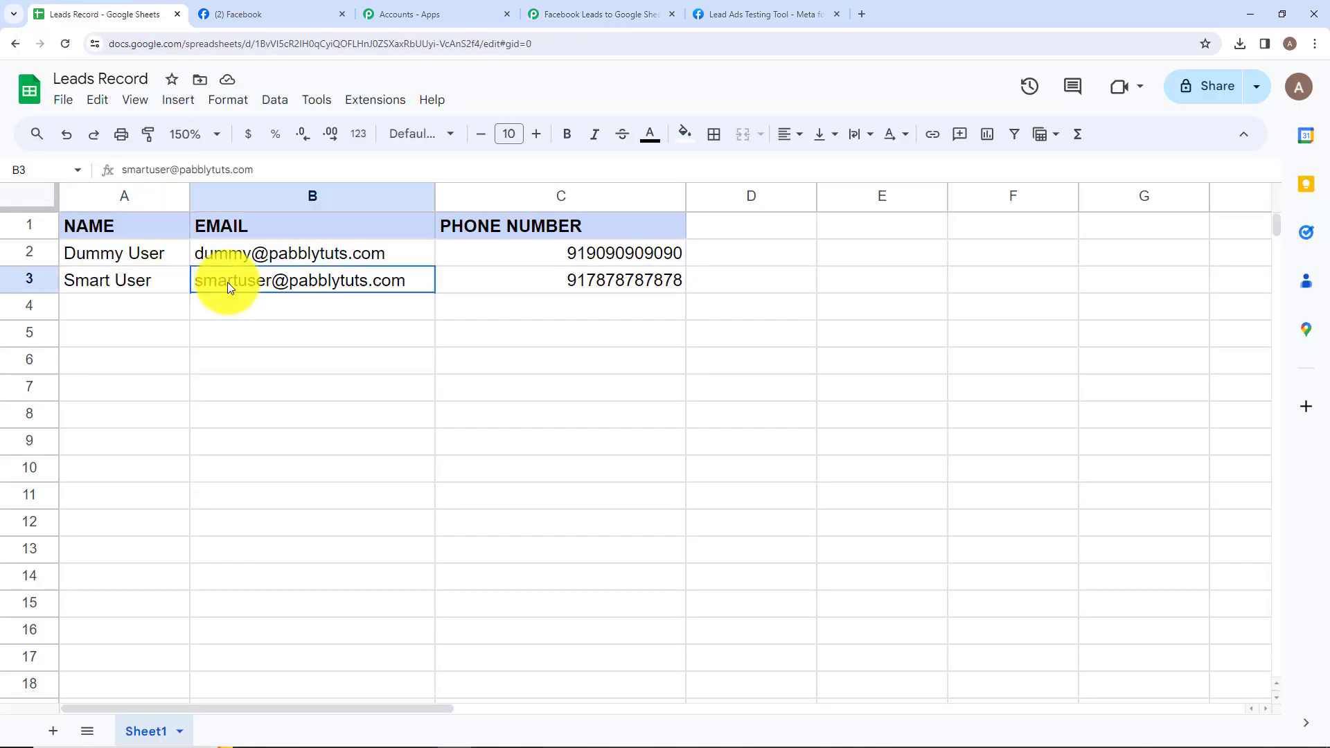
Check the phone number in row 3, and delete the existing test lead in Meta's Lead Ads Testing Tool
left_click(480, 290)
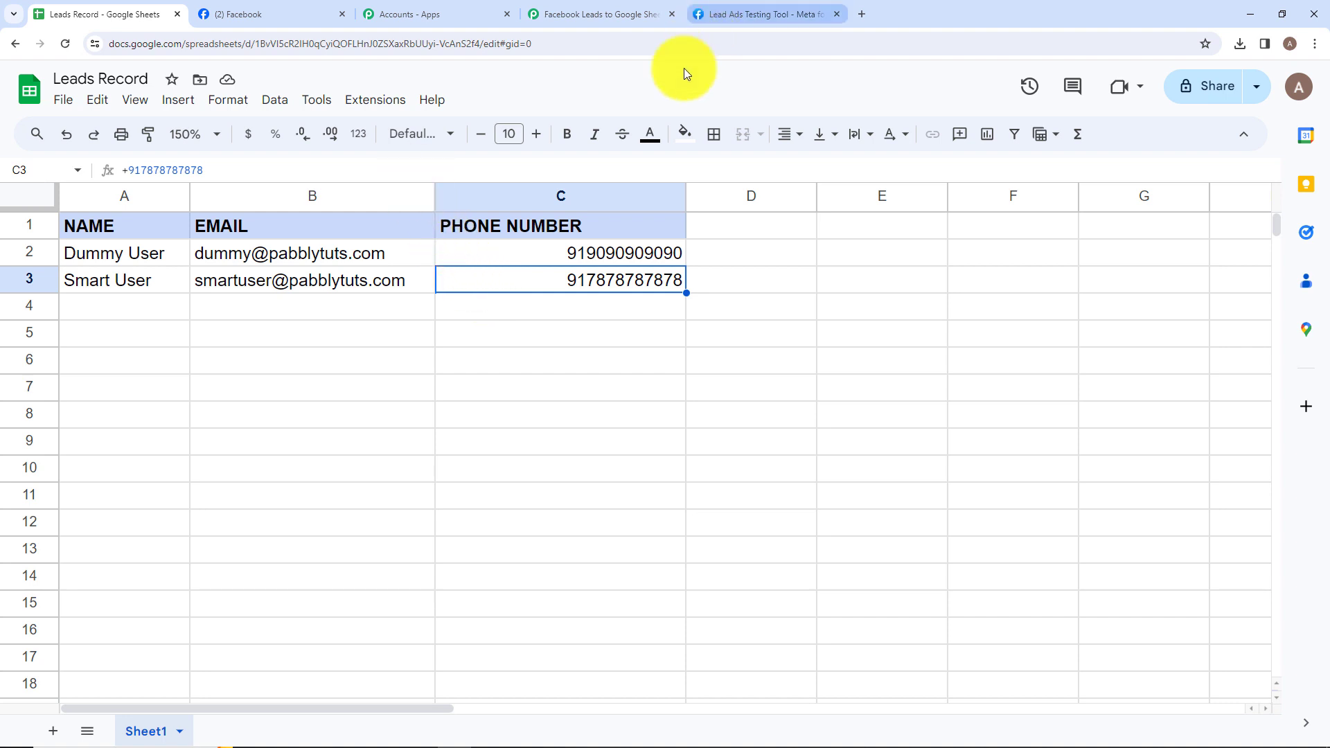
left_click(771, 10)
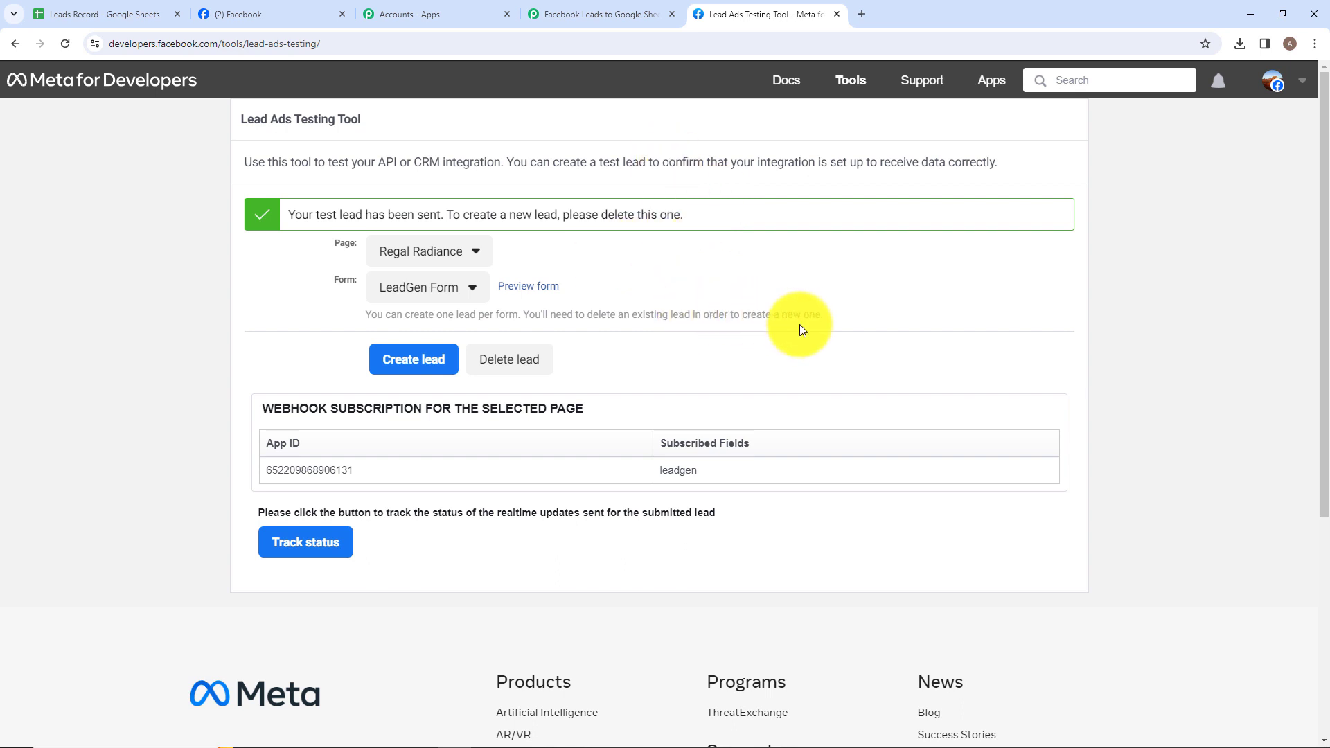
left_click(511, 361)
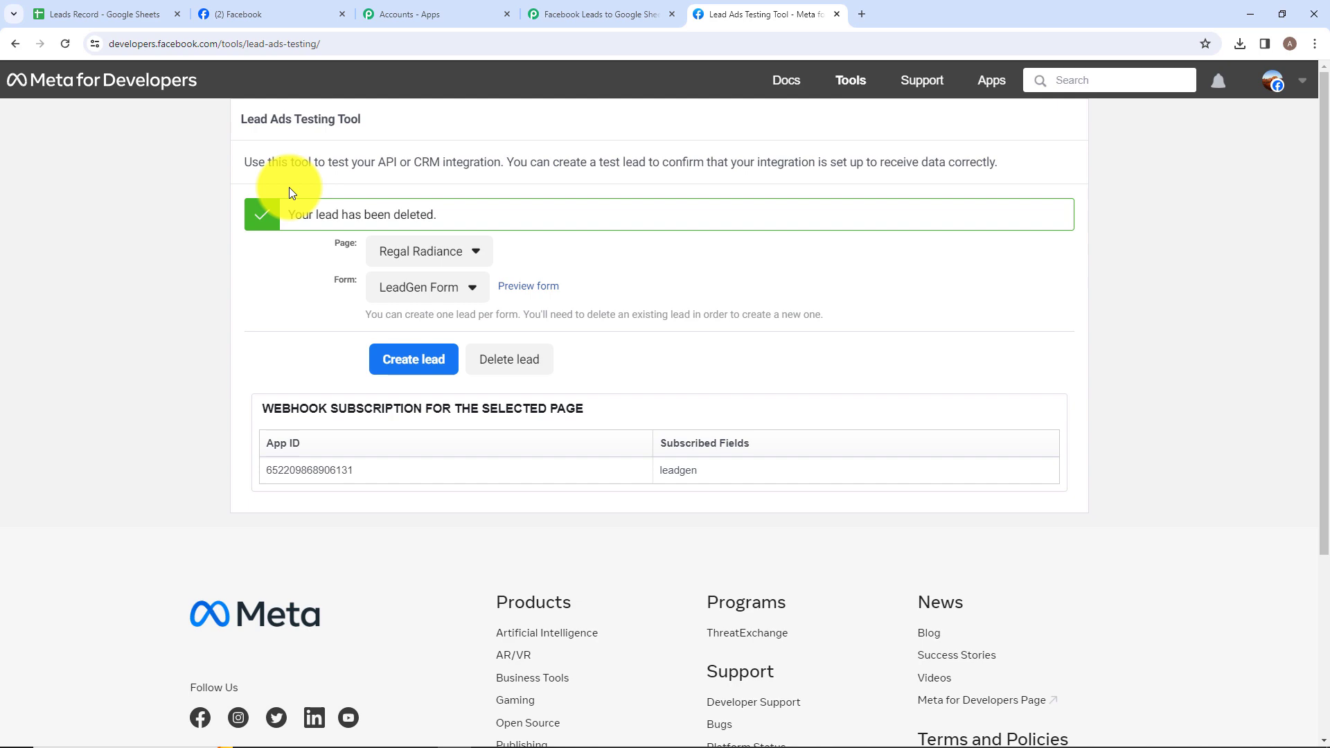
Reload the Lead Ads Testing Tool, choose the Regal Radiance page and open the preview of its LeadGen Form
left_click(65, 43)
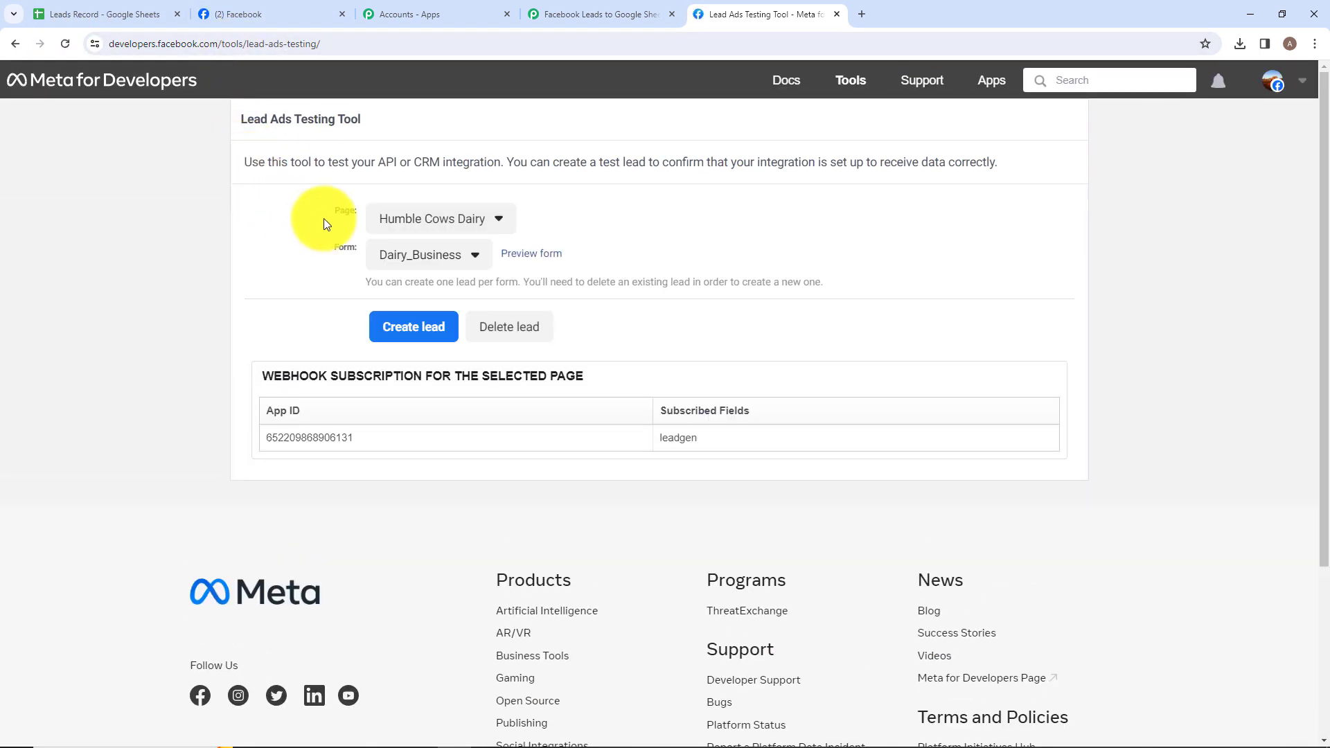
left_click(419, 220)
scroll(448, 624, "down", 10)
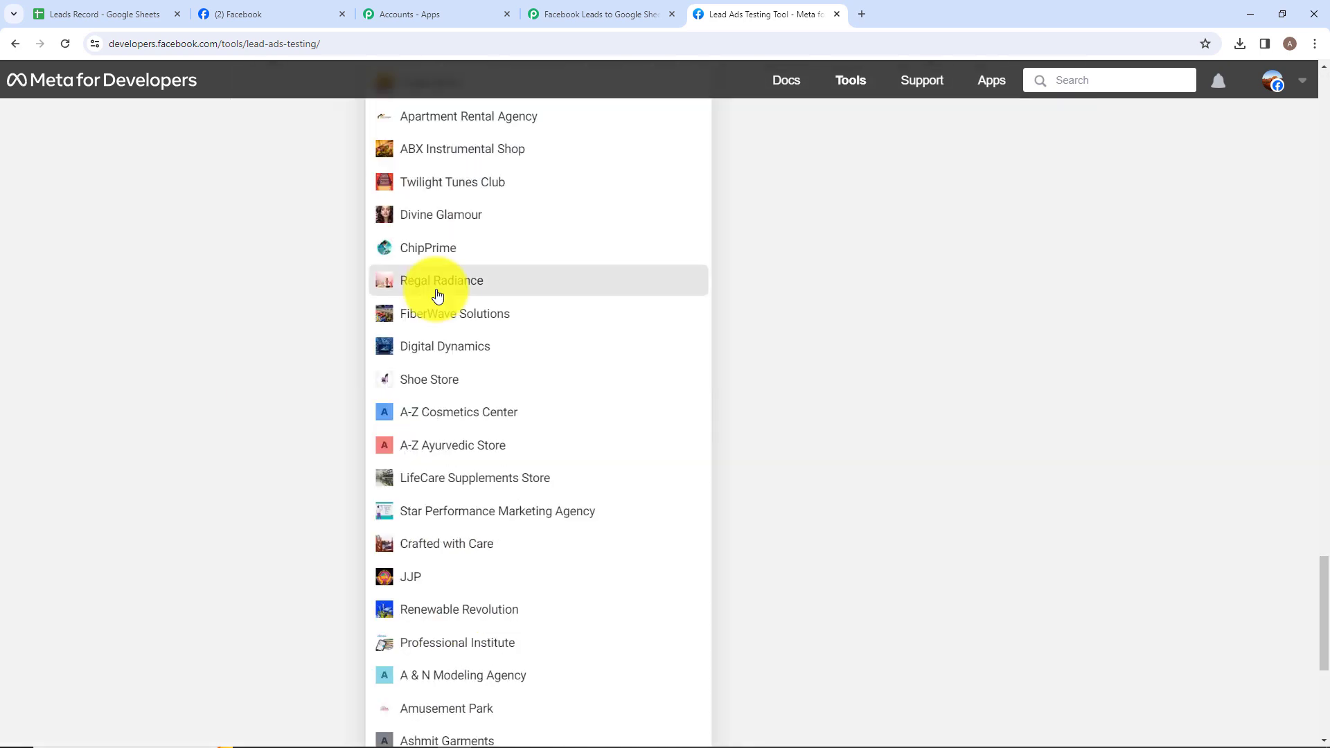
left_click(437, 289)
left_click(524, 253)
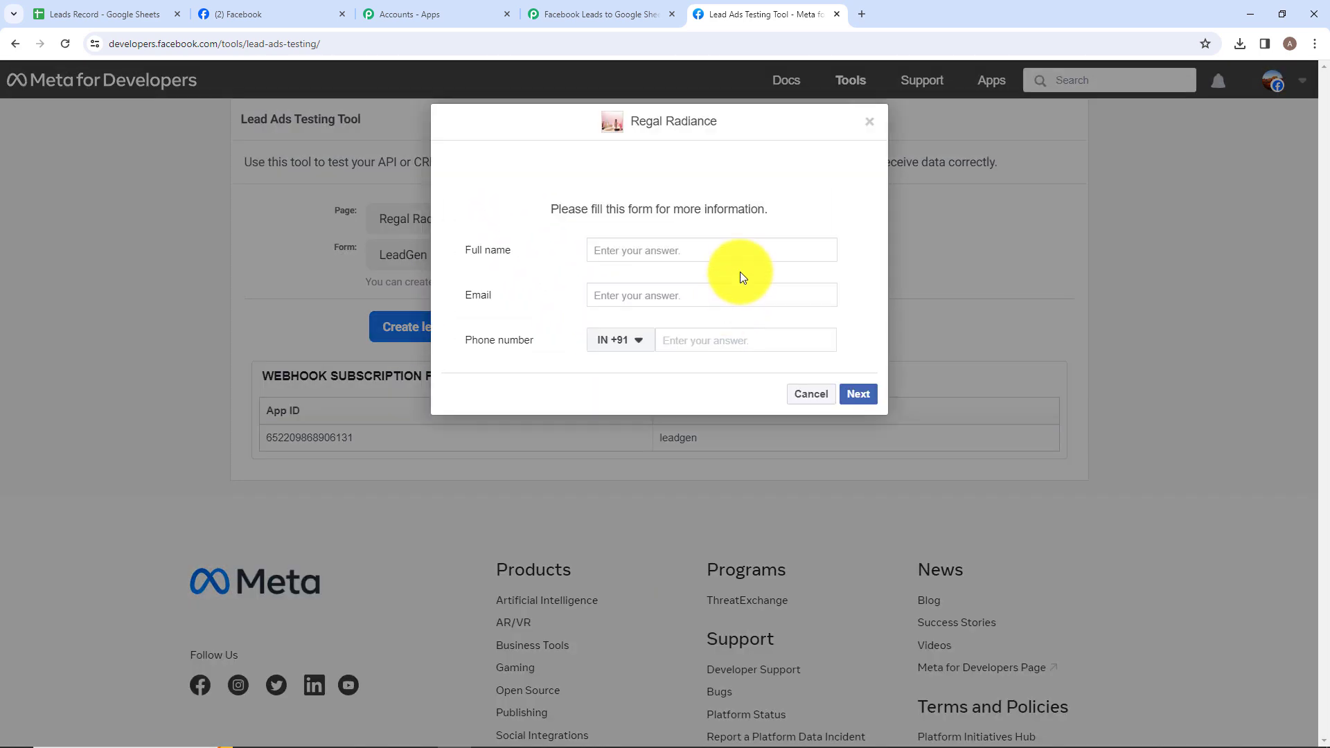
Submit a test lead with the full name Current User, an email address and a phone number, and close the form preview
left_click(709, 249)
type("Current User")
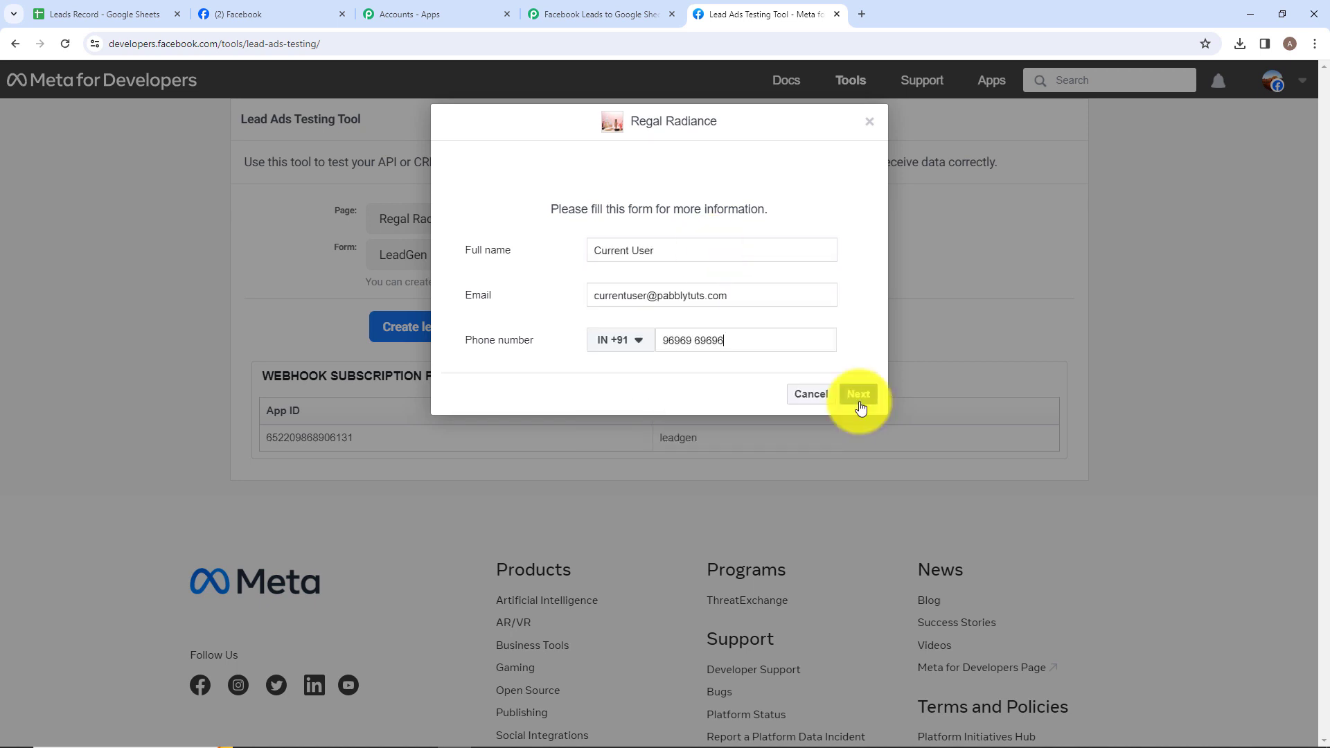
left_click(859, 399)
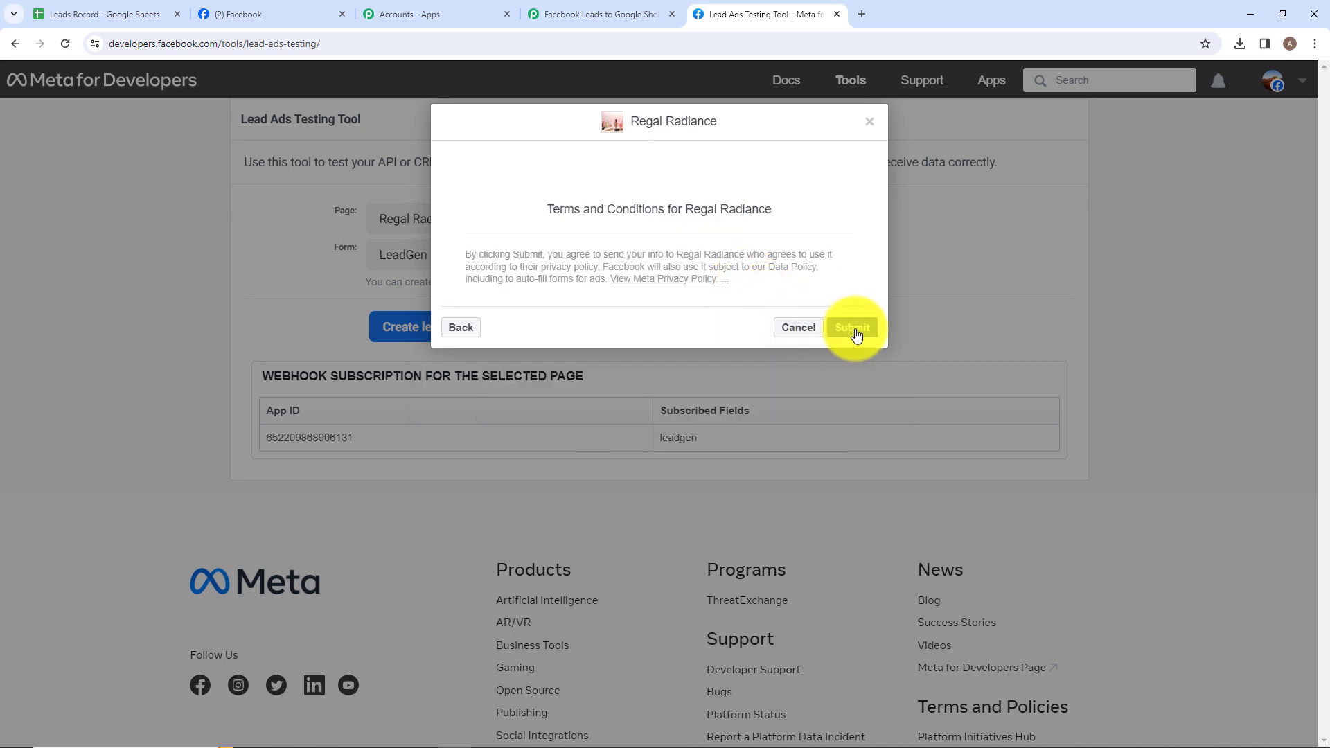
left_click(853, 329)
left_click(873, 125)
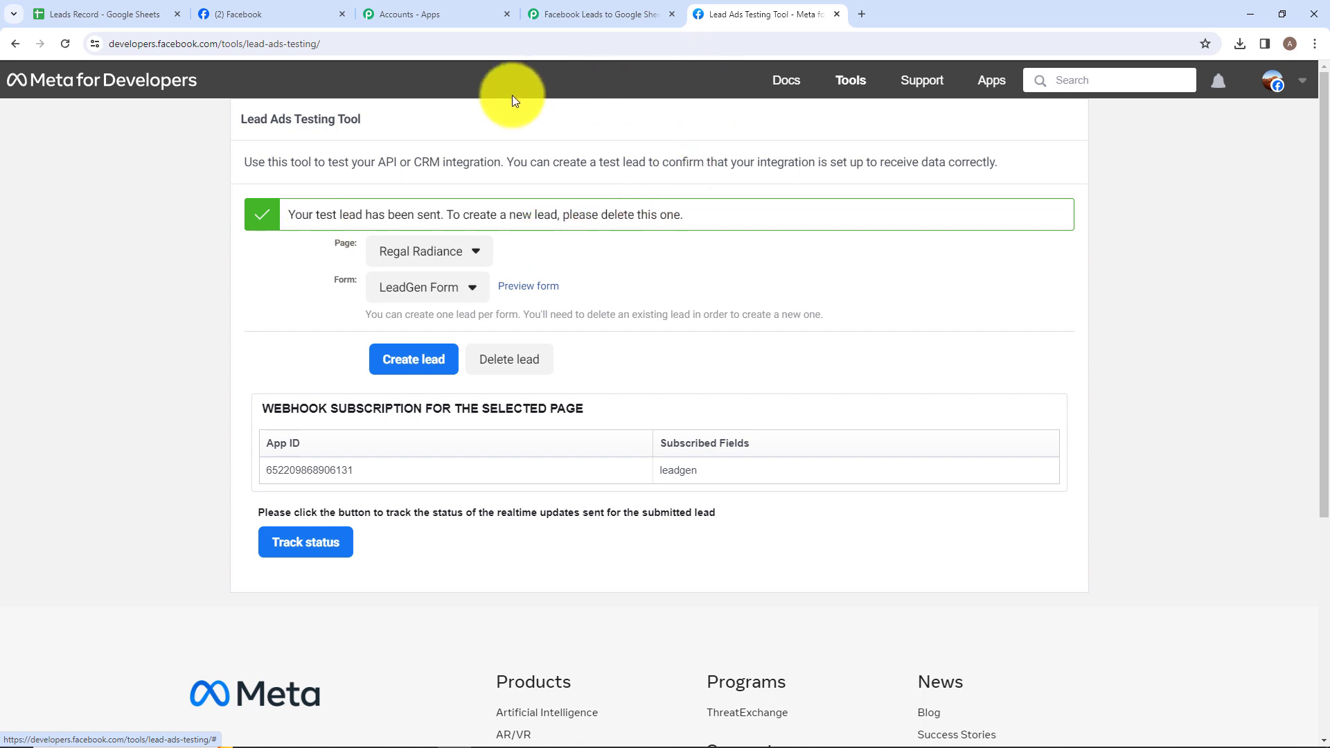
Check the name, email and phone number of the new lead in row 4 of the Leads Record sheet
left_click(110, 16)
left_click(95, 306)
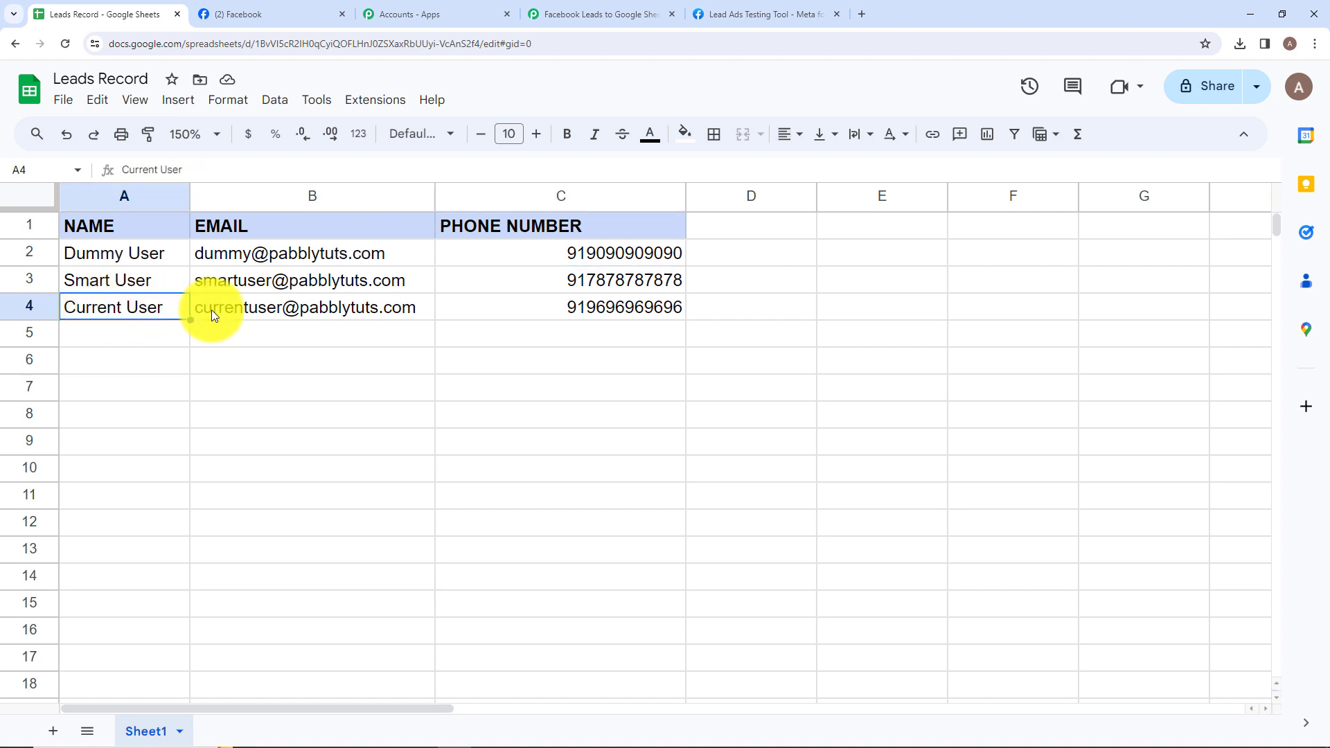
left_click(211, 310)
left_click(534, 309)
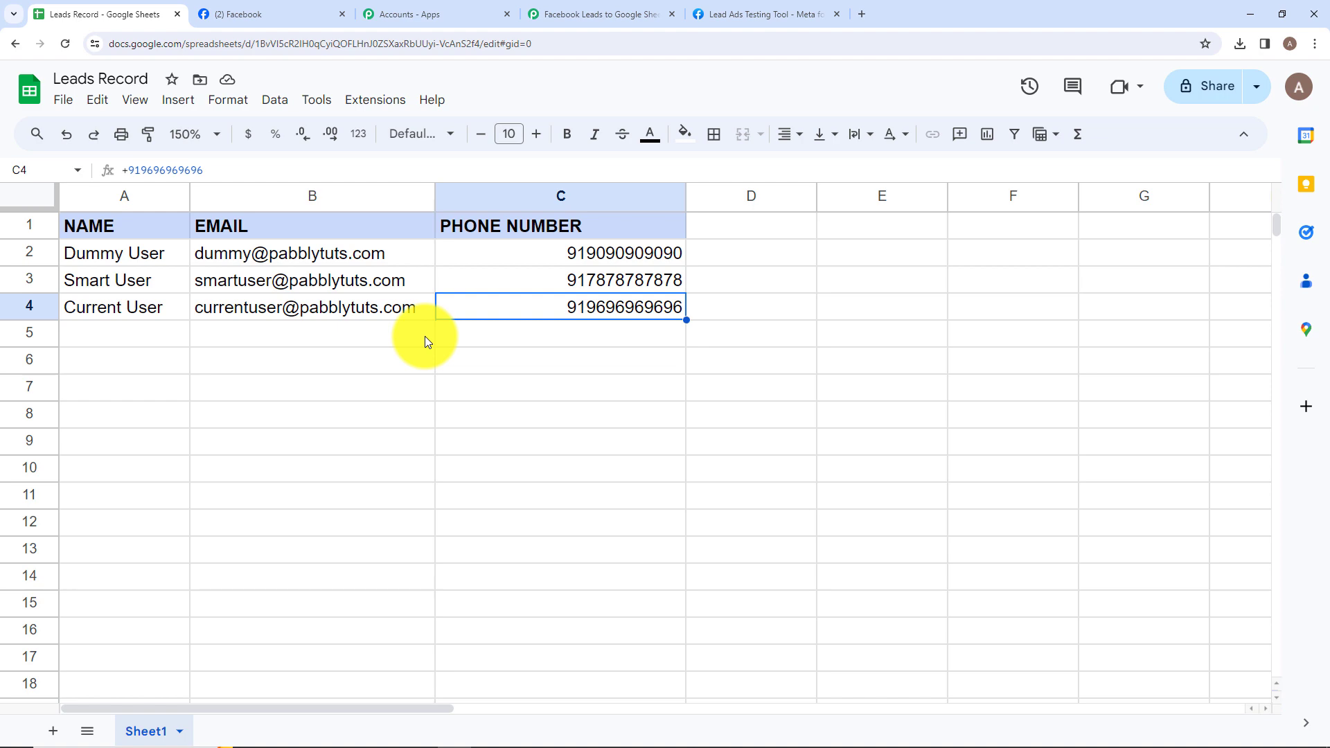
Return to the Pabbly Connect workflow and collapse the Google Sheets Add New Row action to show the whole workflow
left_click(568, 11)
scroll(623, 356, "up", 10)
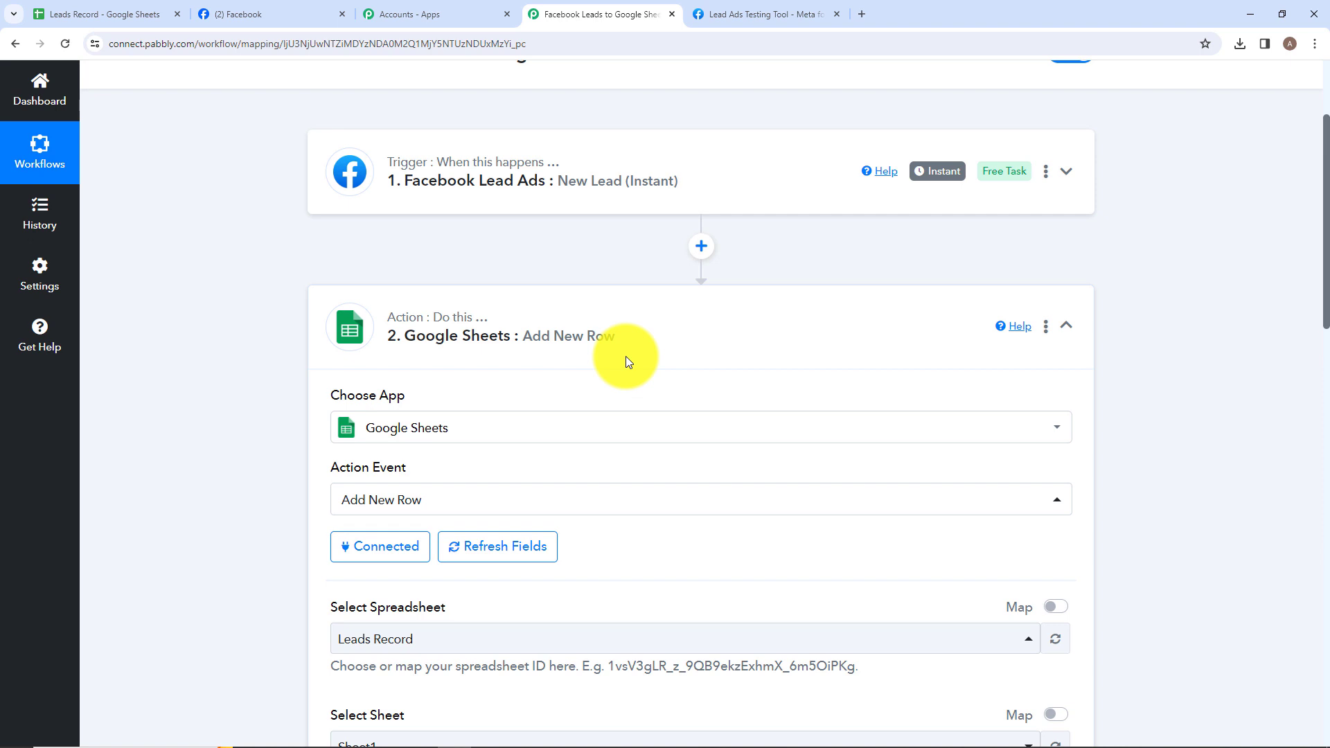
left_click(625, 317)
scroll(623, 312, "up", 3)
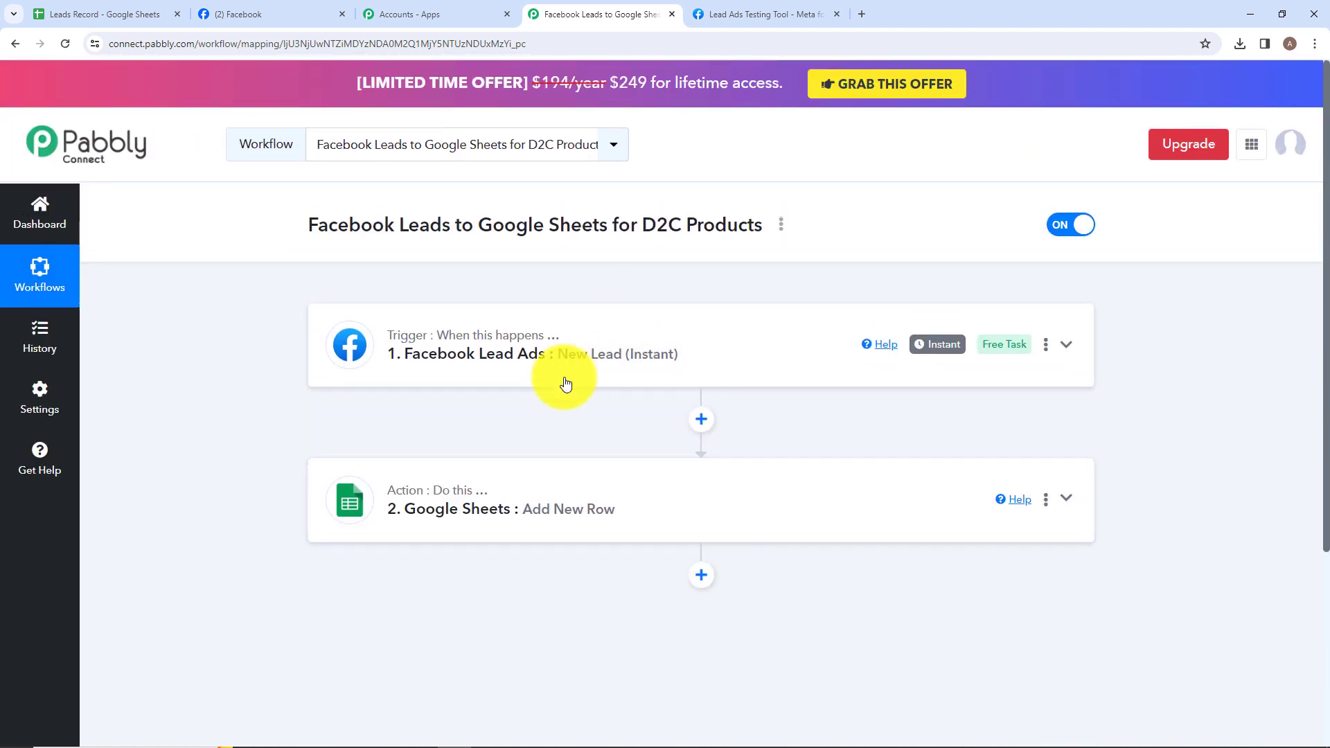